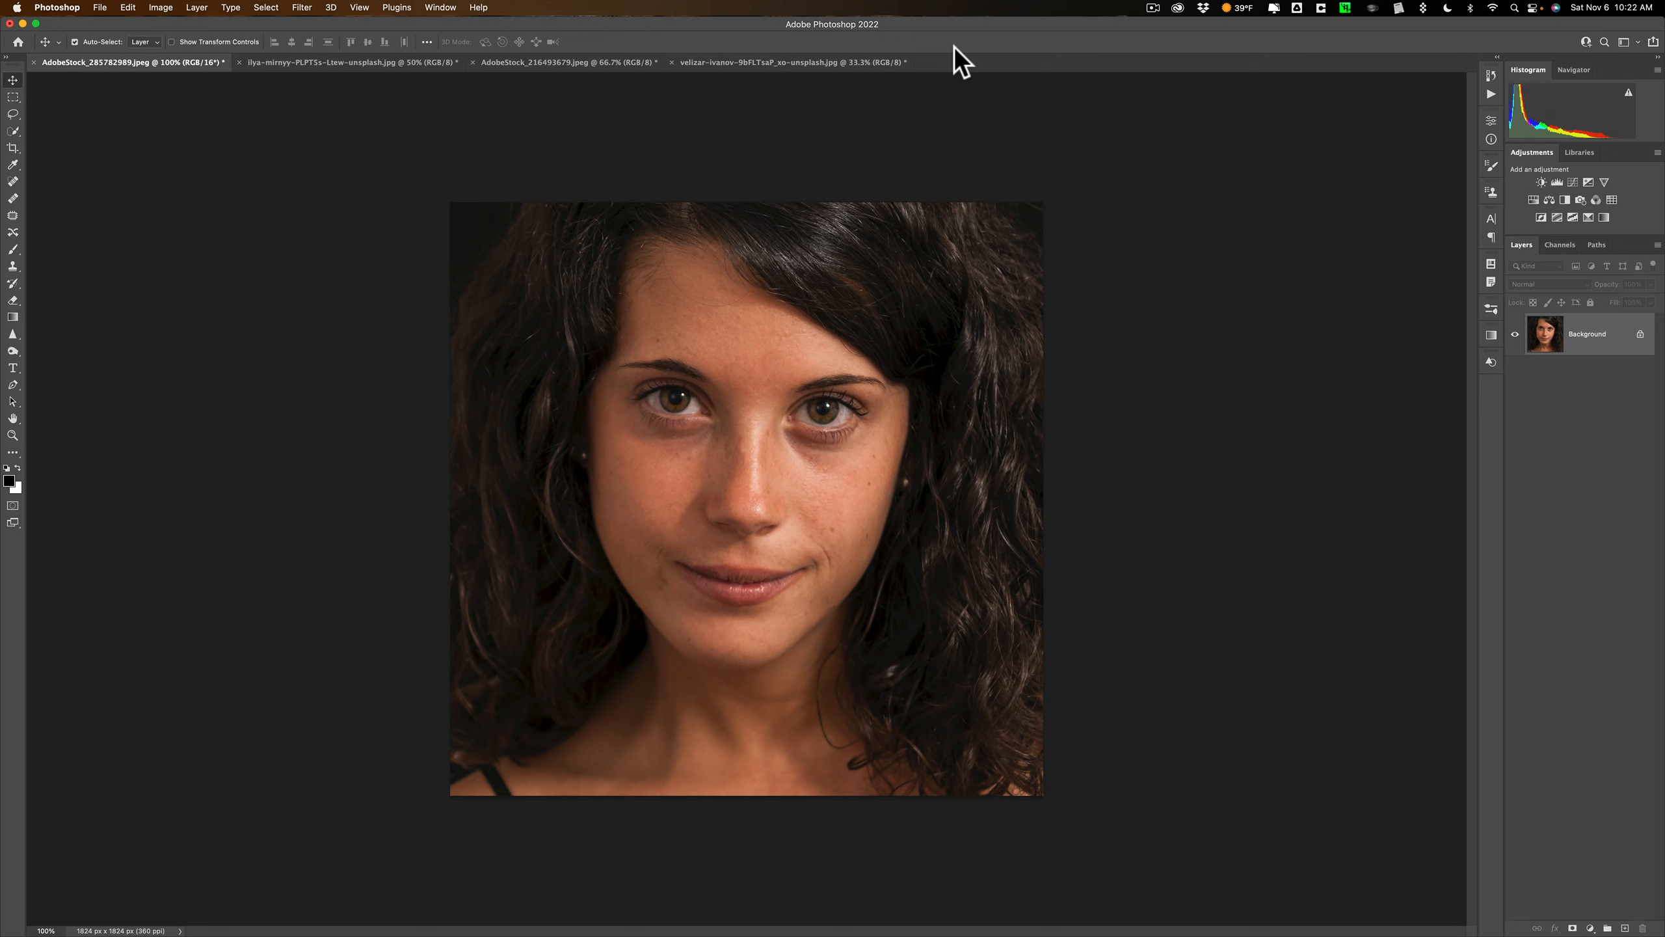
# Duplicate the portrait's Background layer and open the list of Quick actions in the Discover window.
pyautogui.press('super')
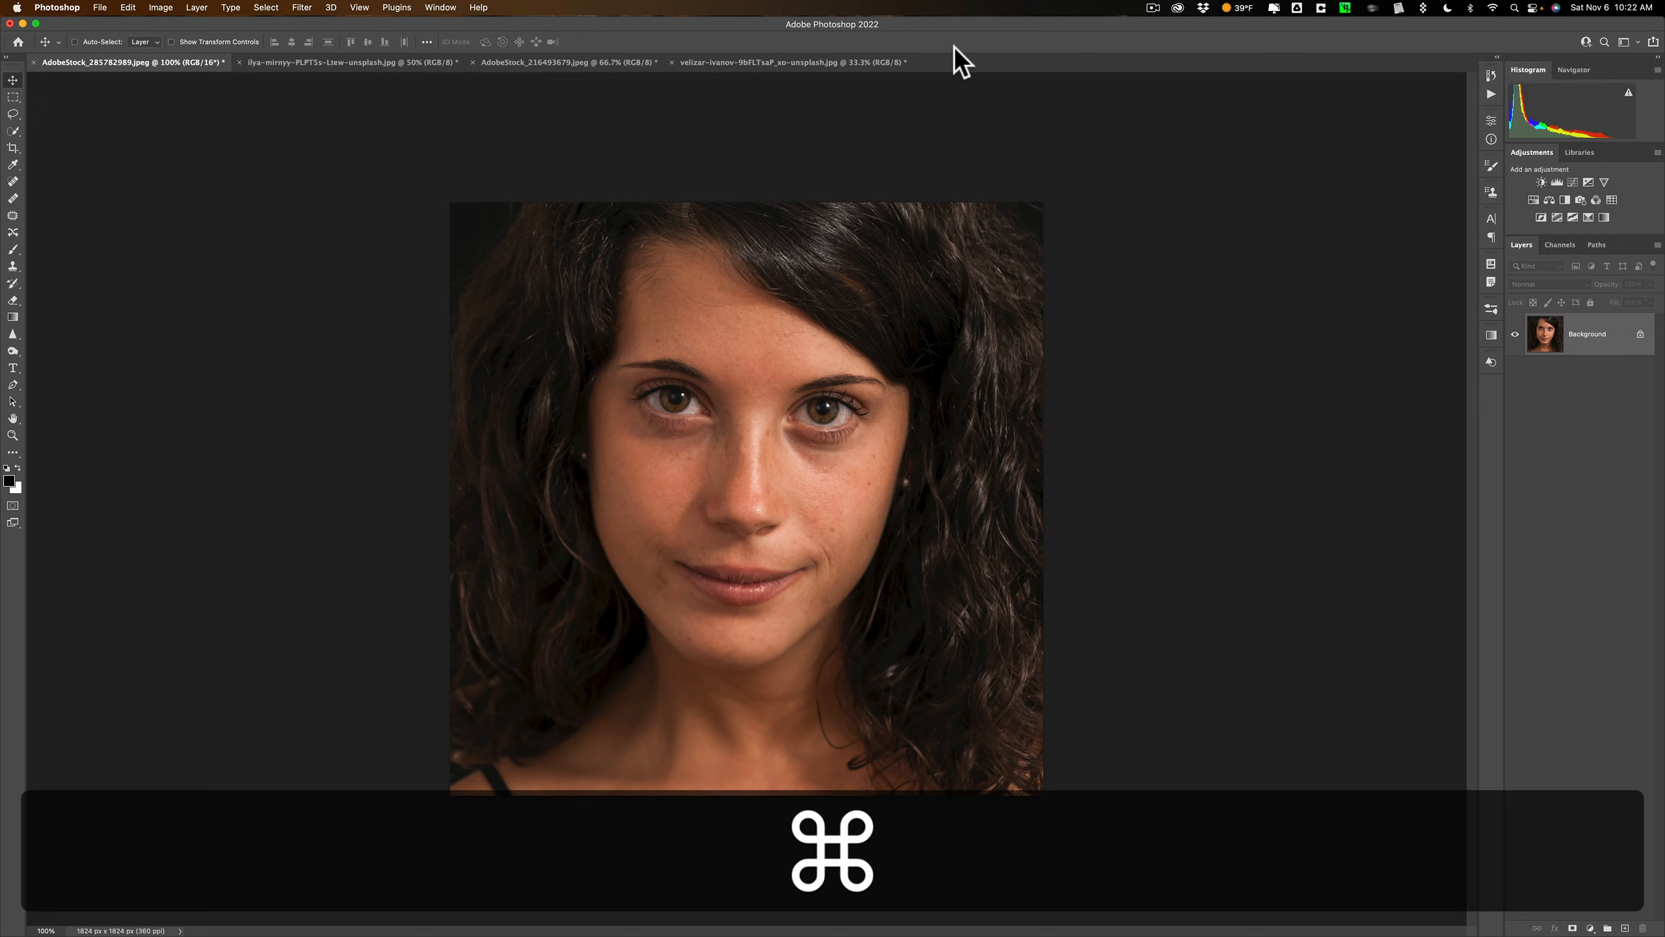
pyautogui.press('super+j')
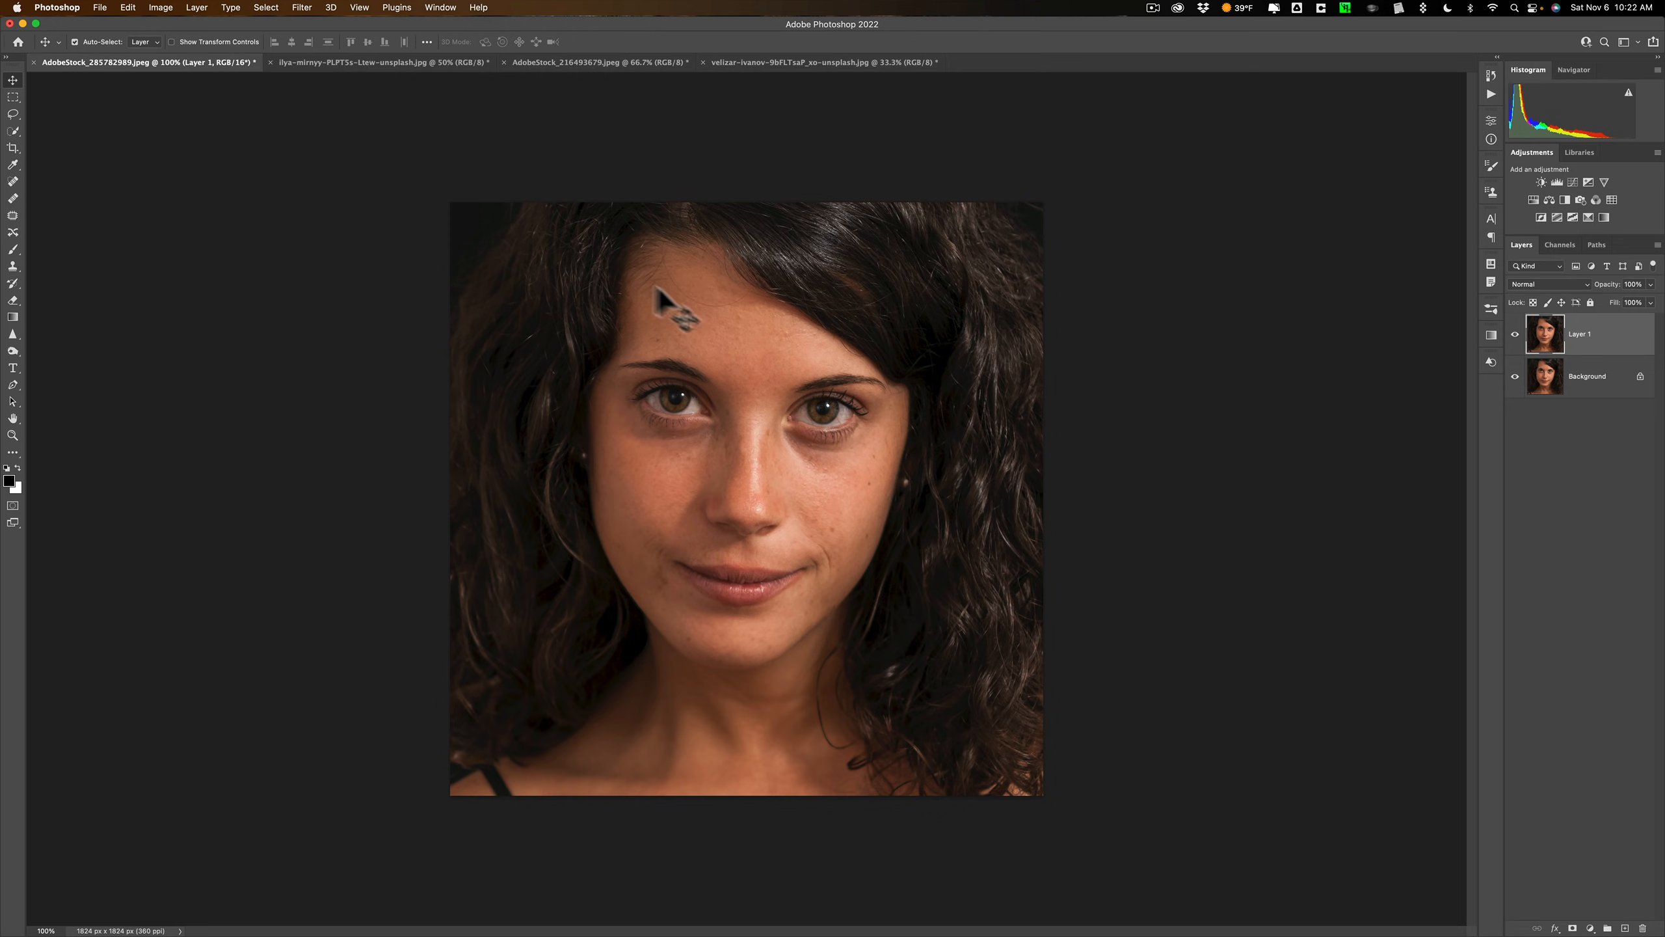
pyautogui.click(482, 7)
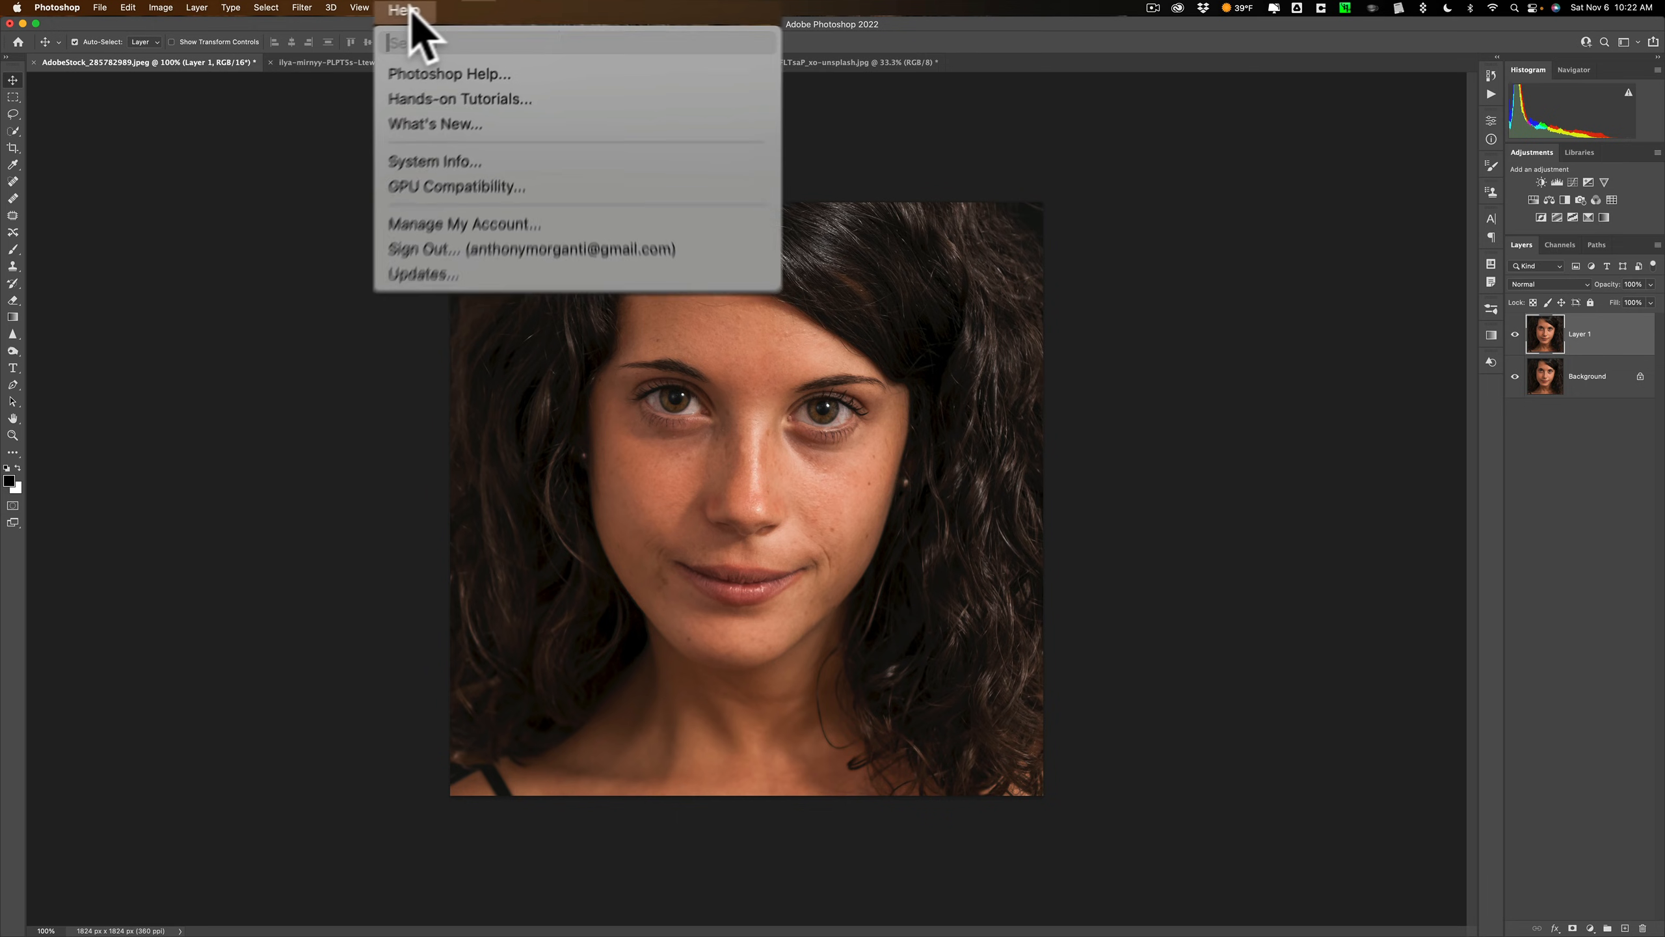
pyautogui.click(404, 83)
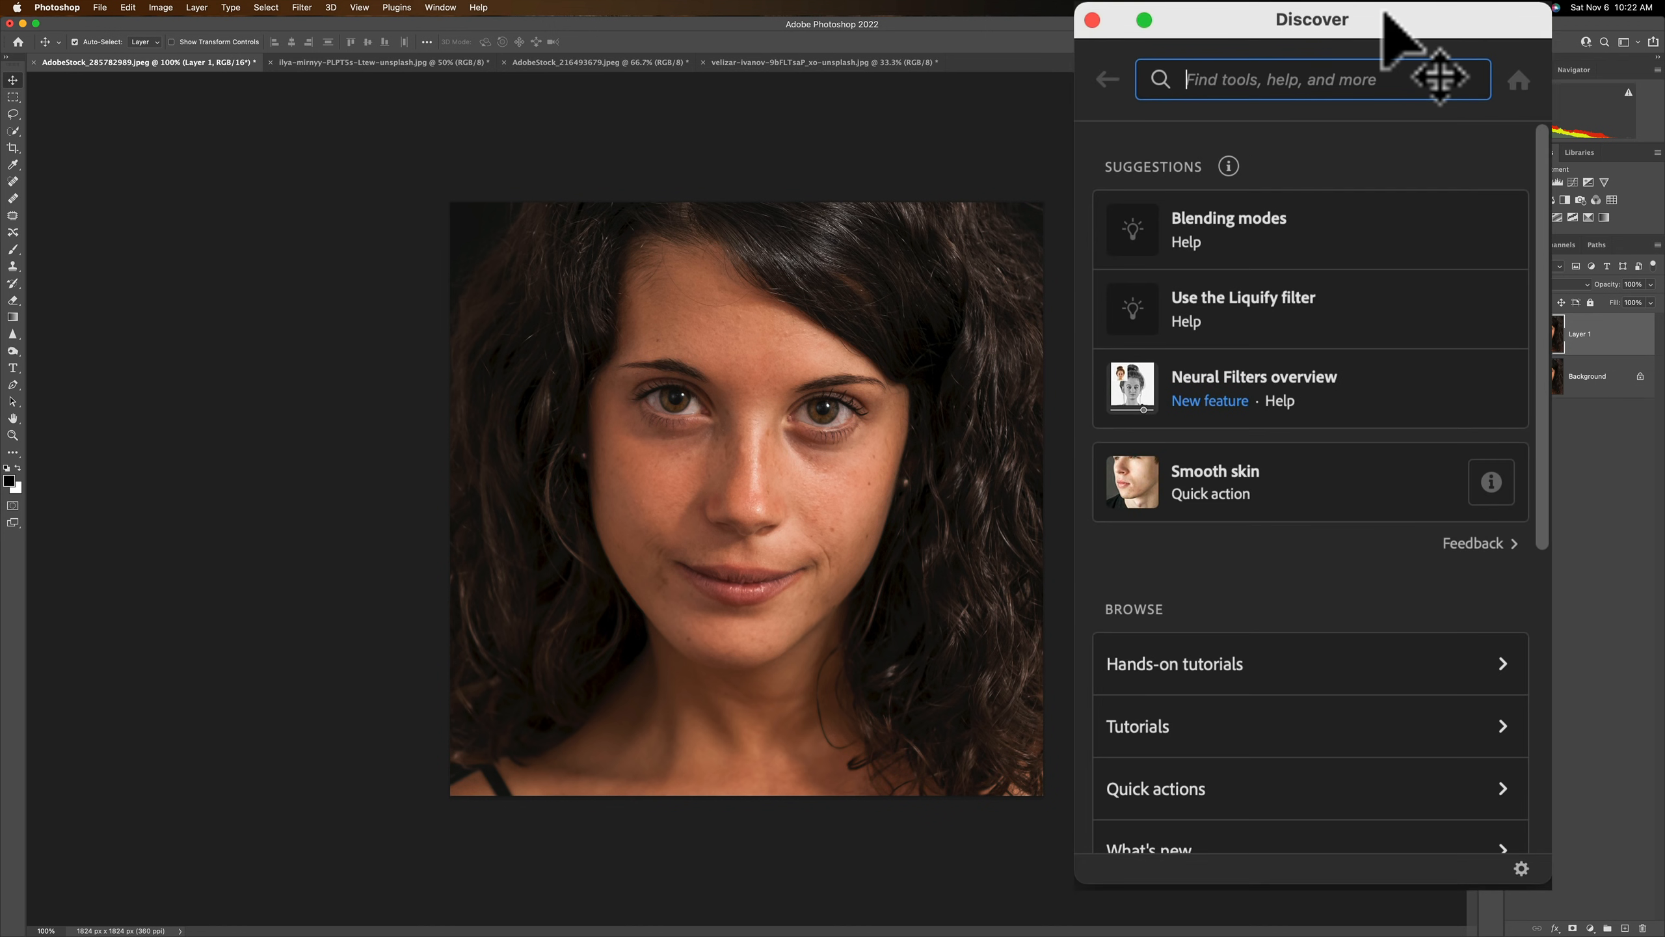
pyautogui.scroll(-3, 1340, 597)
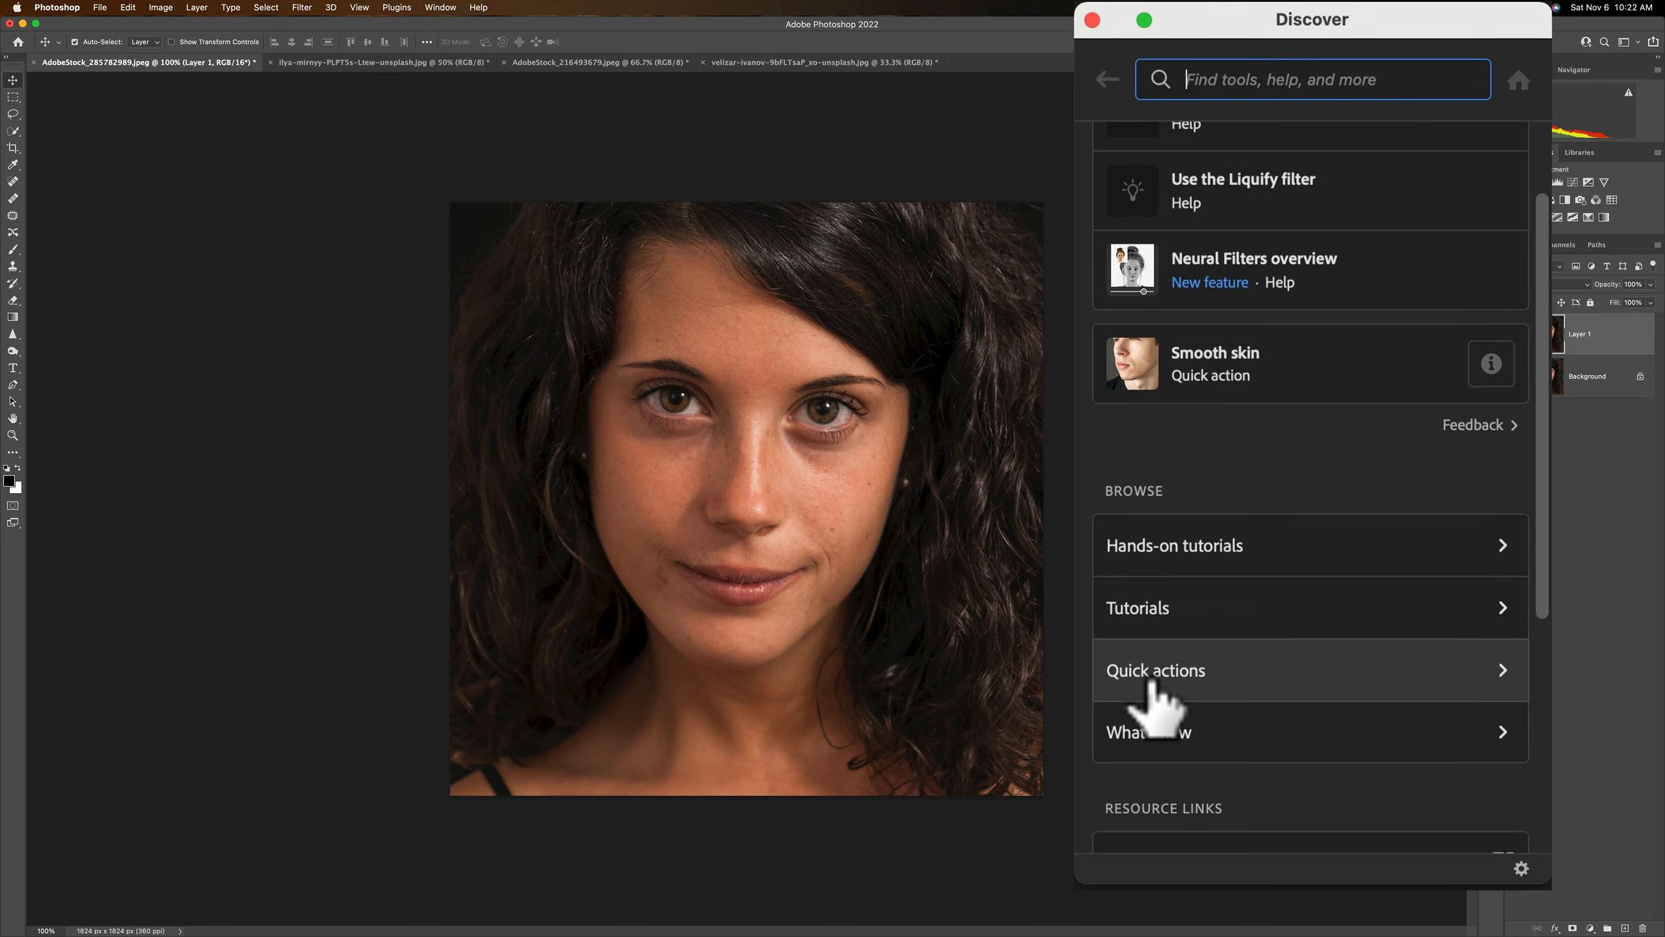
pyautogui.click(1197, 679)
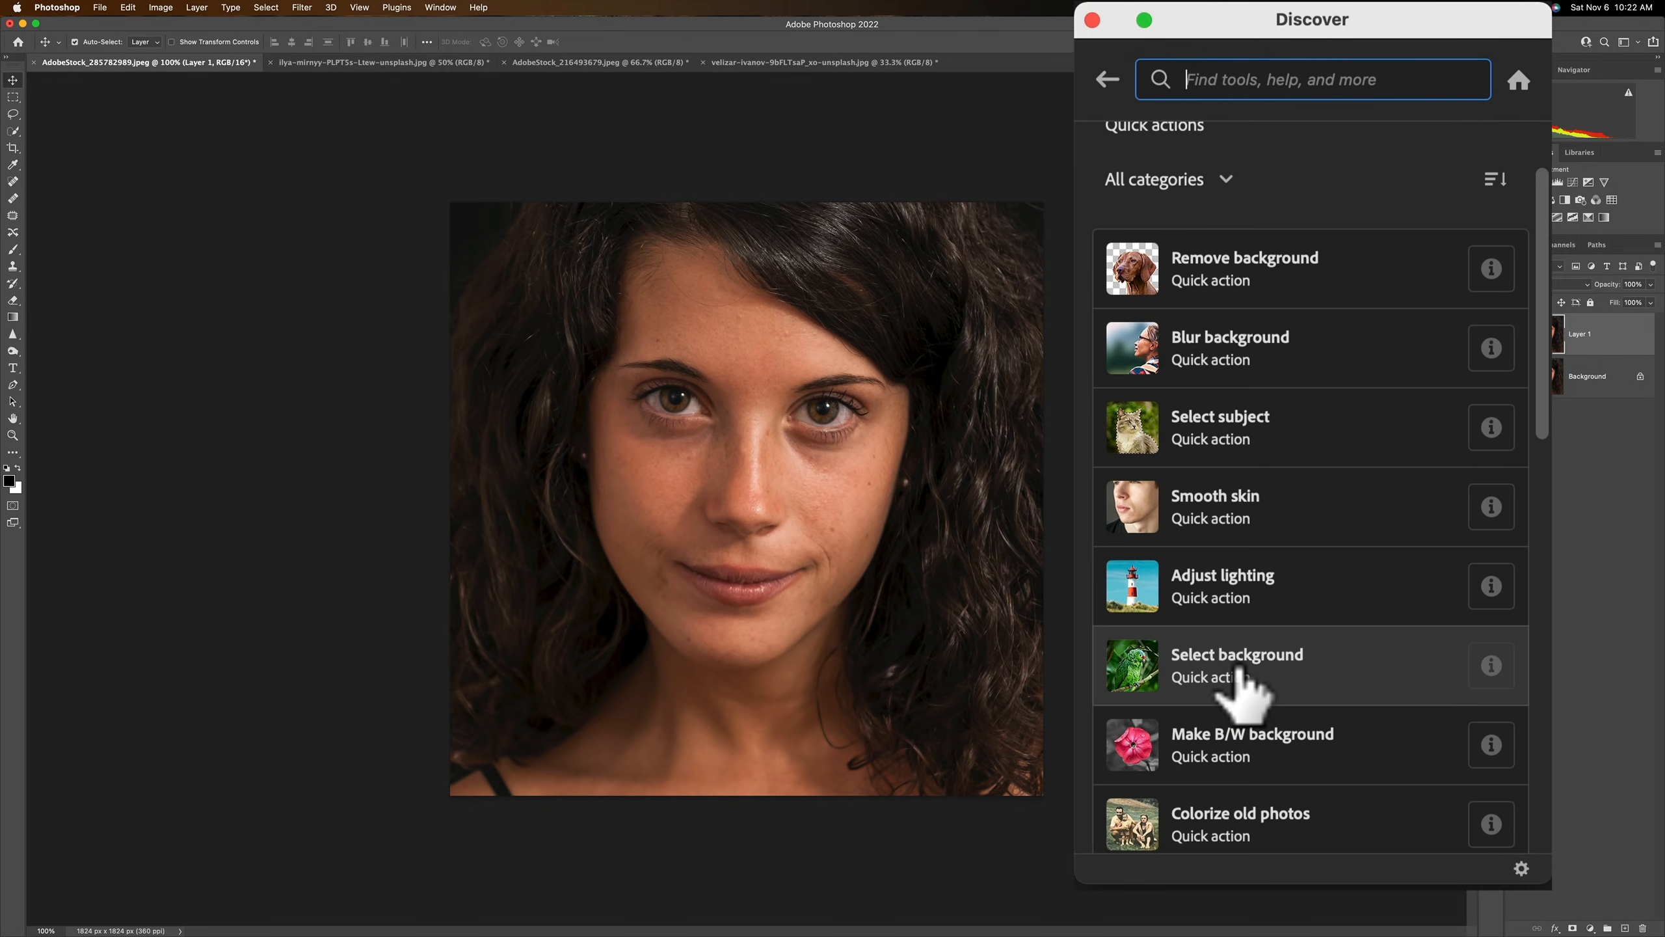
# Browse the quick actions, apply Smooth skin to Layer 1, and close the Discover window.
pyautogui.scroll(-2, 1239, 673)
pyautogui.scroll(-10, 1241, 689)
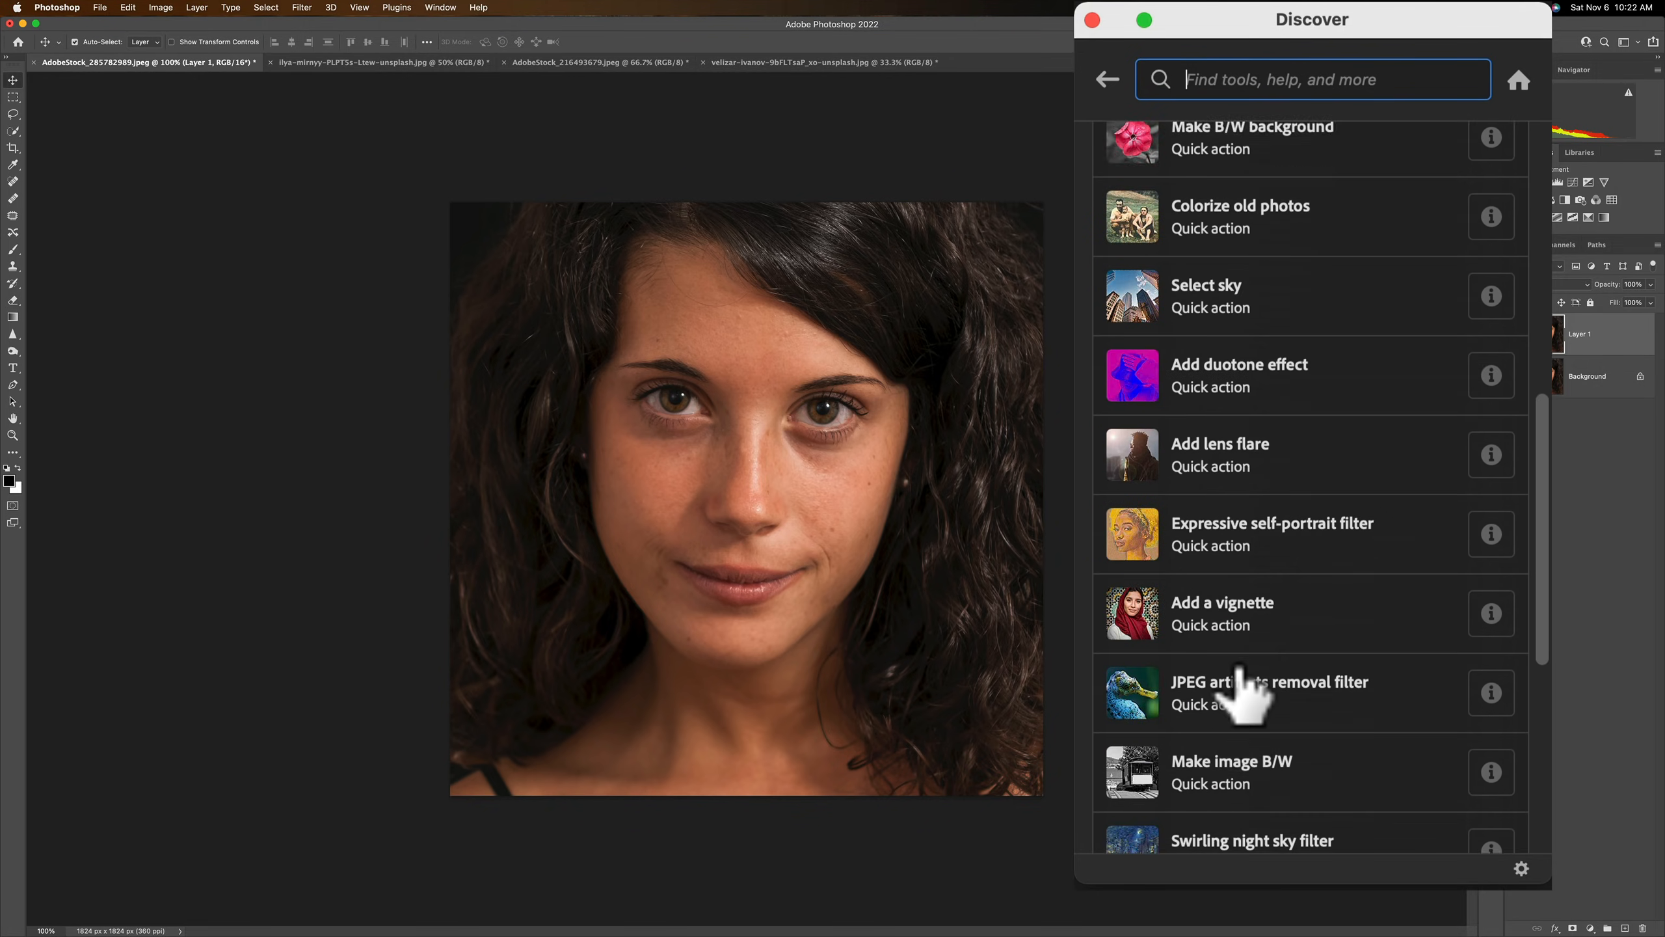
pyautogui.scroll(-6, 1241, 689)
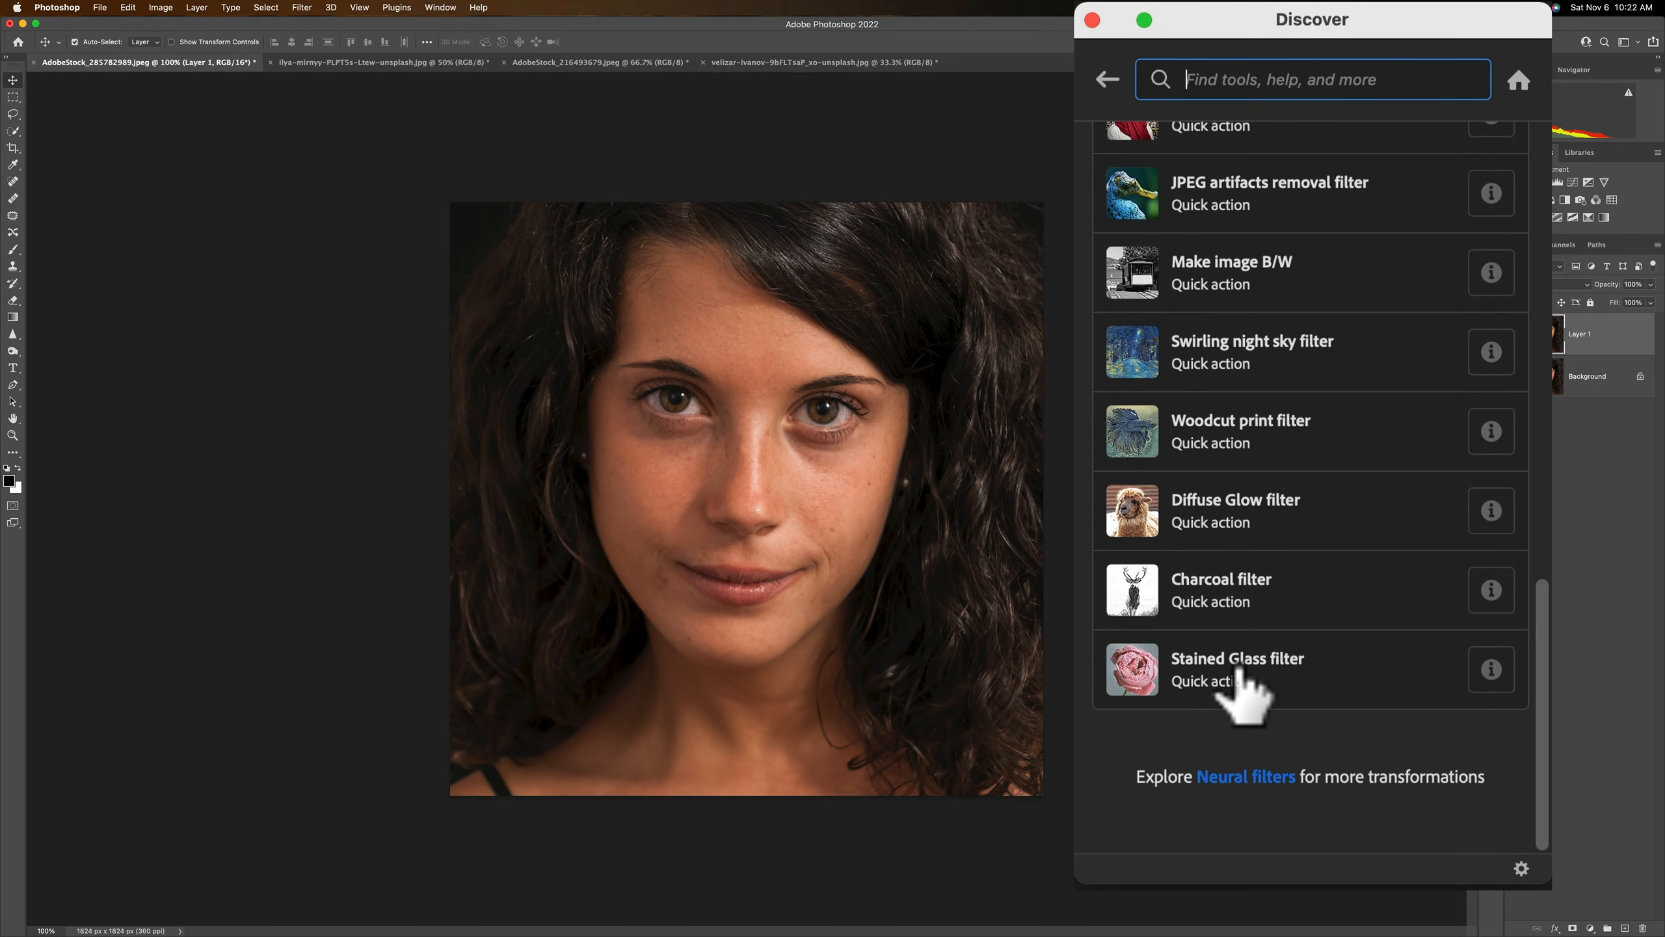
pyautogui.scroll(1, 1244, 692)
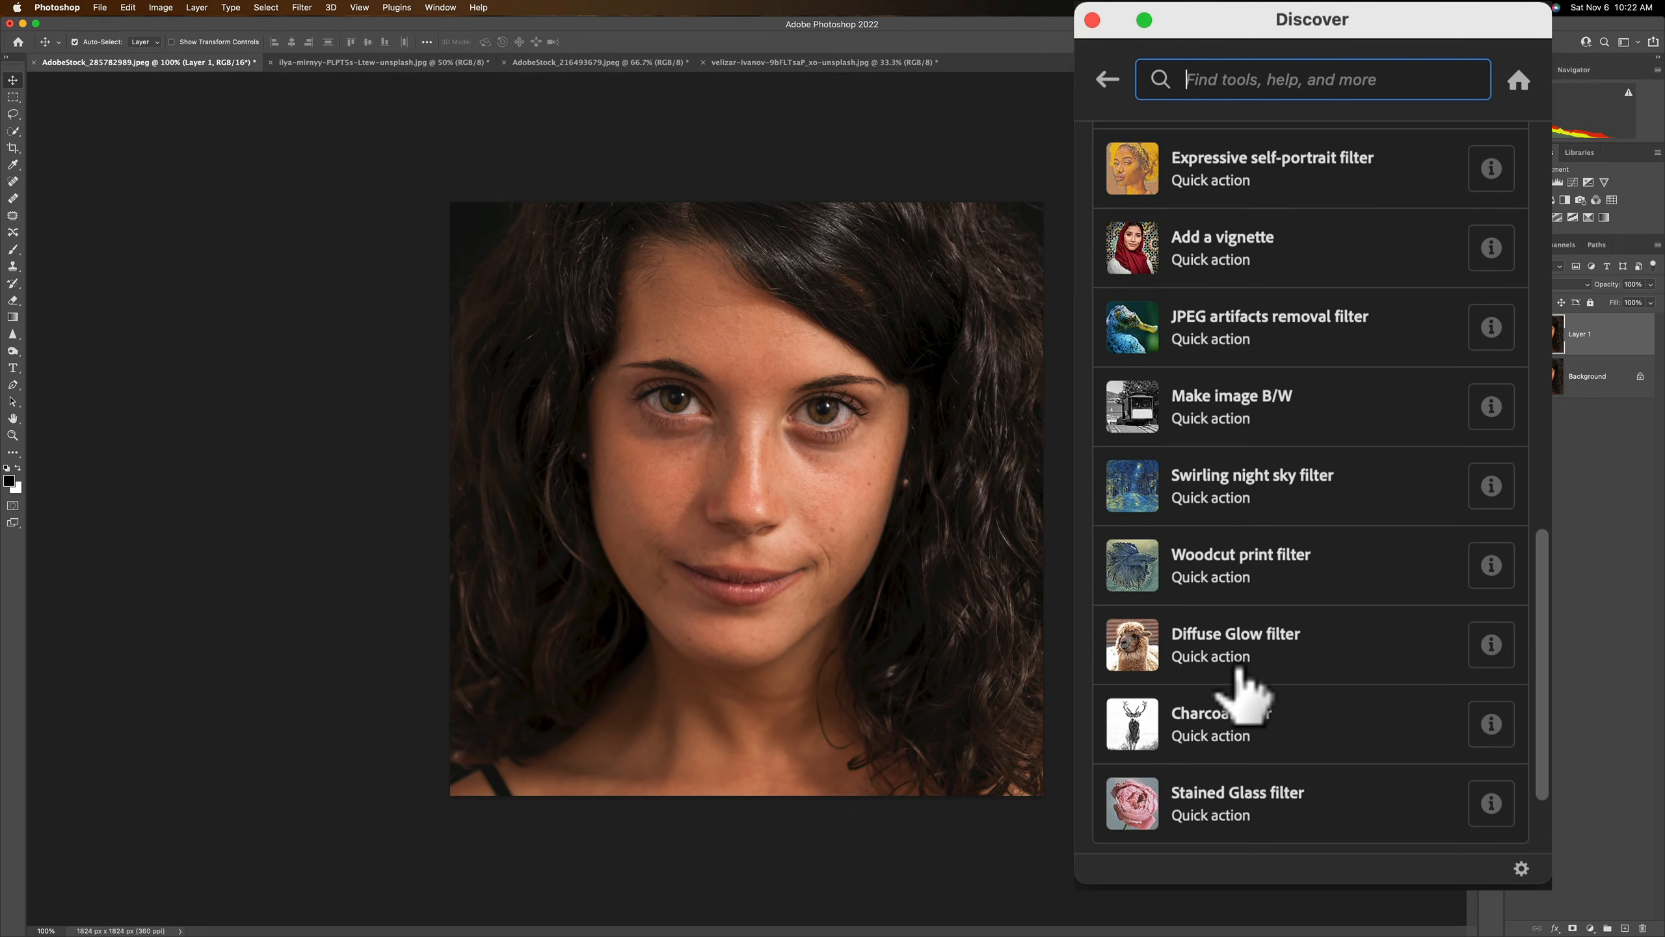
pyautogui.scroll(4, 1244, 692)
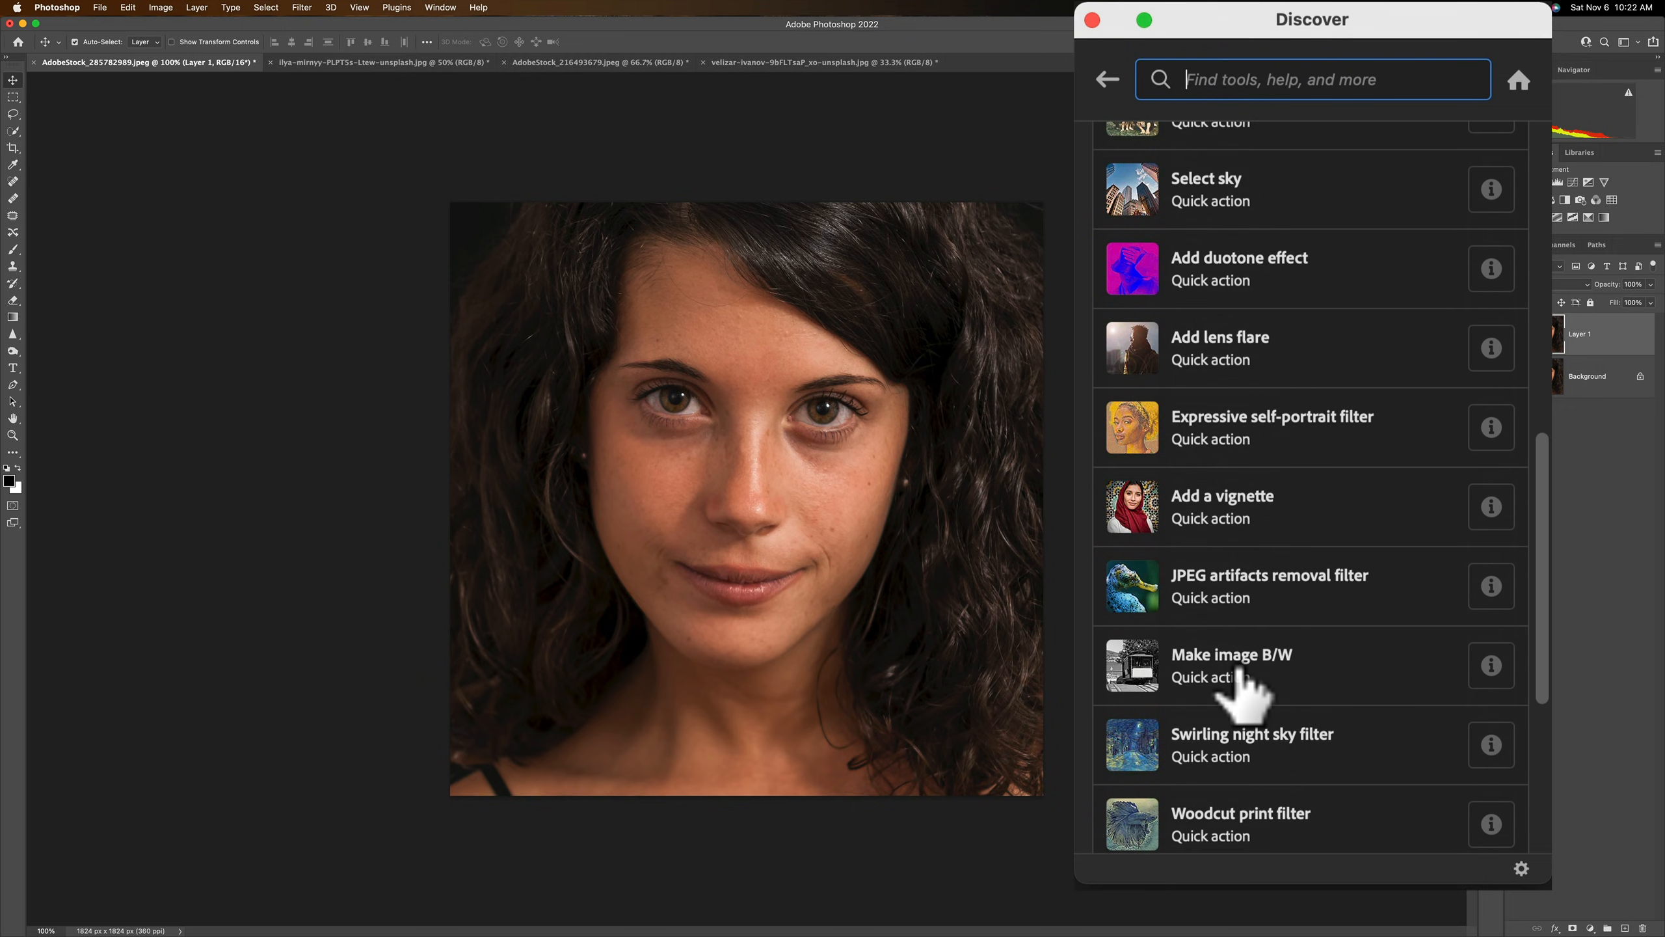
pyautogui.scroll(2, 1244, 693)
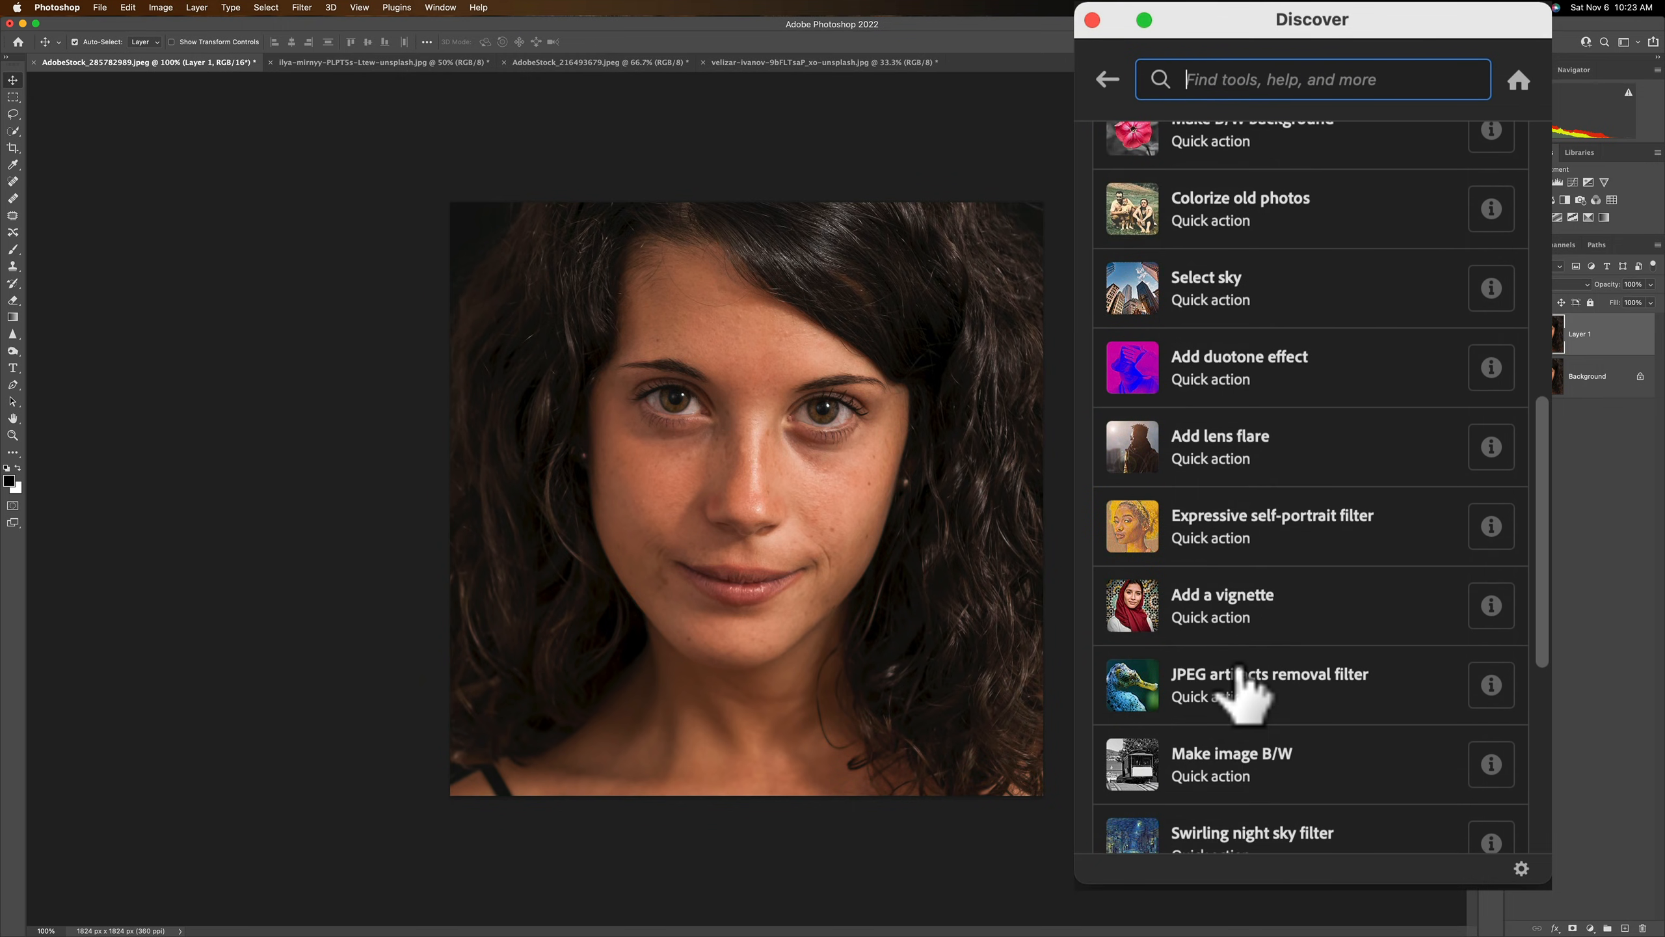
pyautogui.scroll(2, 1244, 692)
pyautogui.scroll(3, 1244, 693)
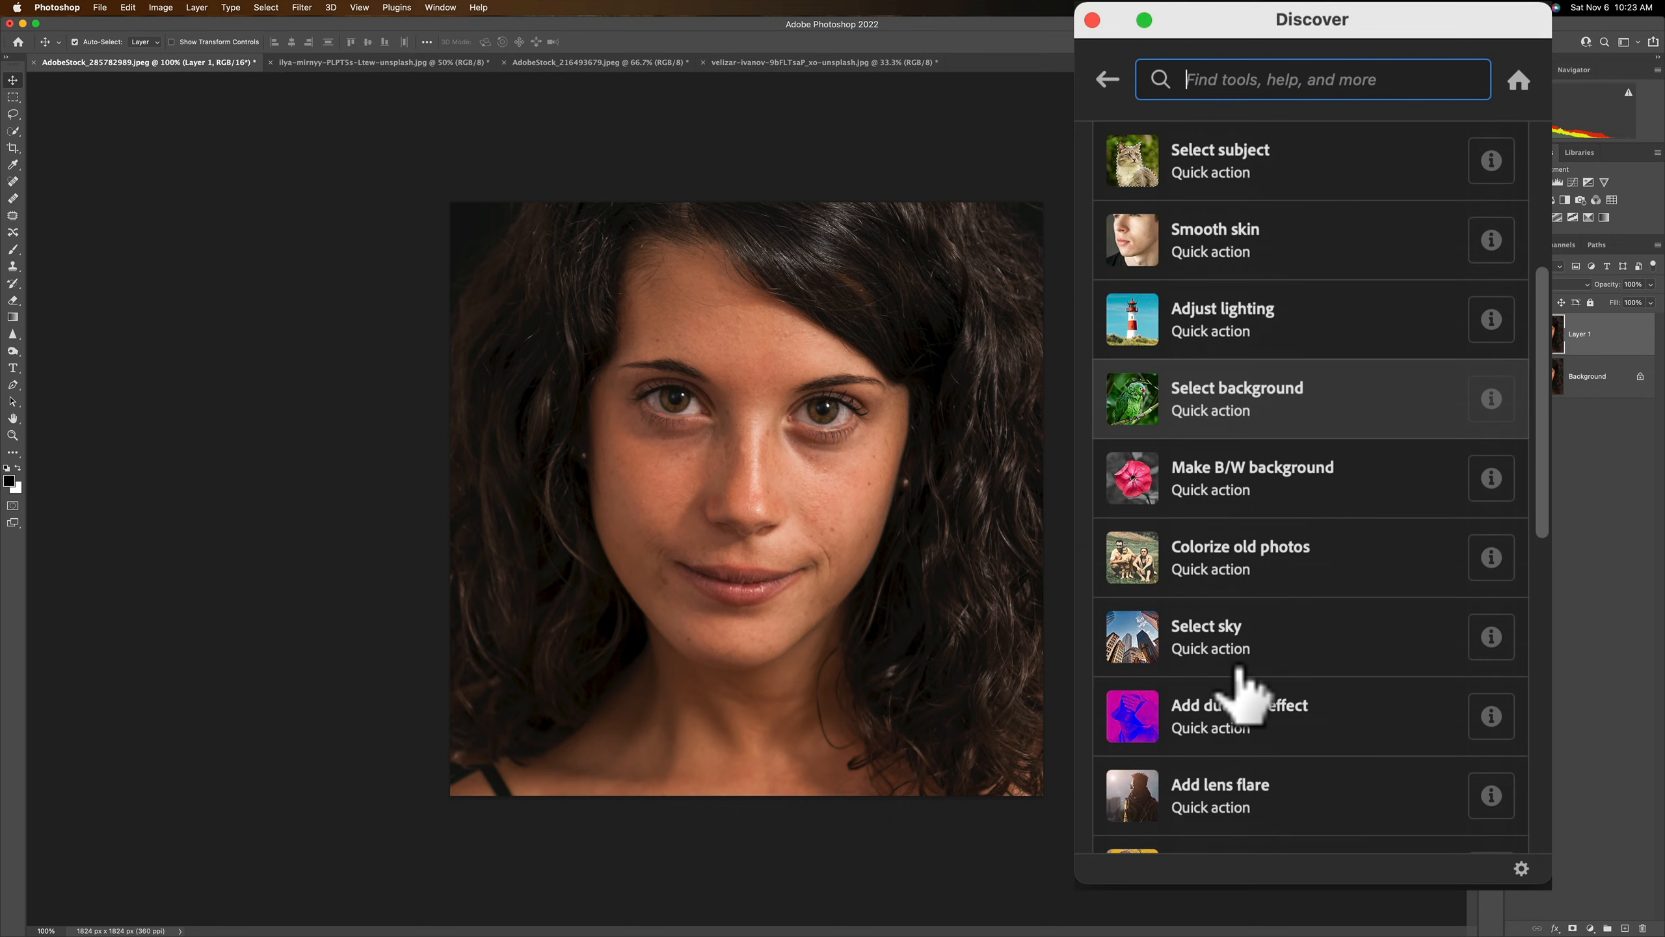
pyautogui.scroll(2, 1244, 693)
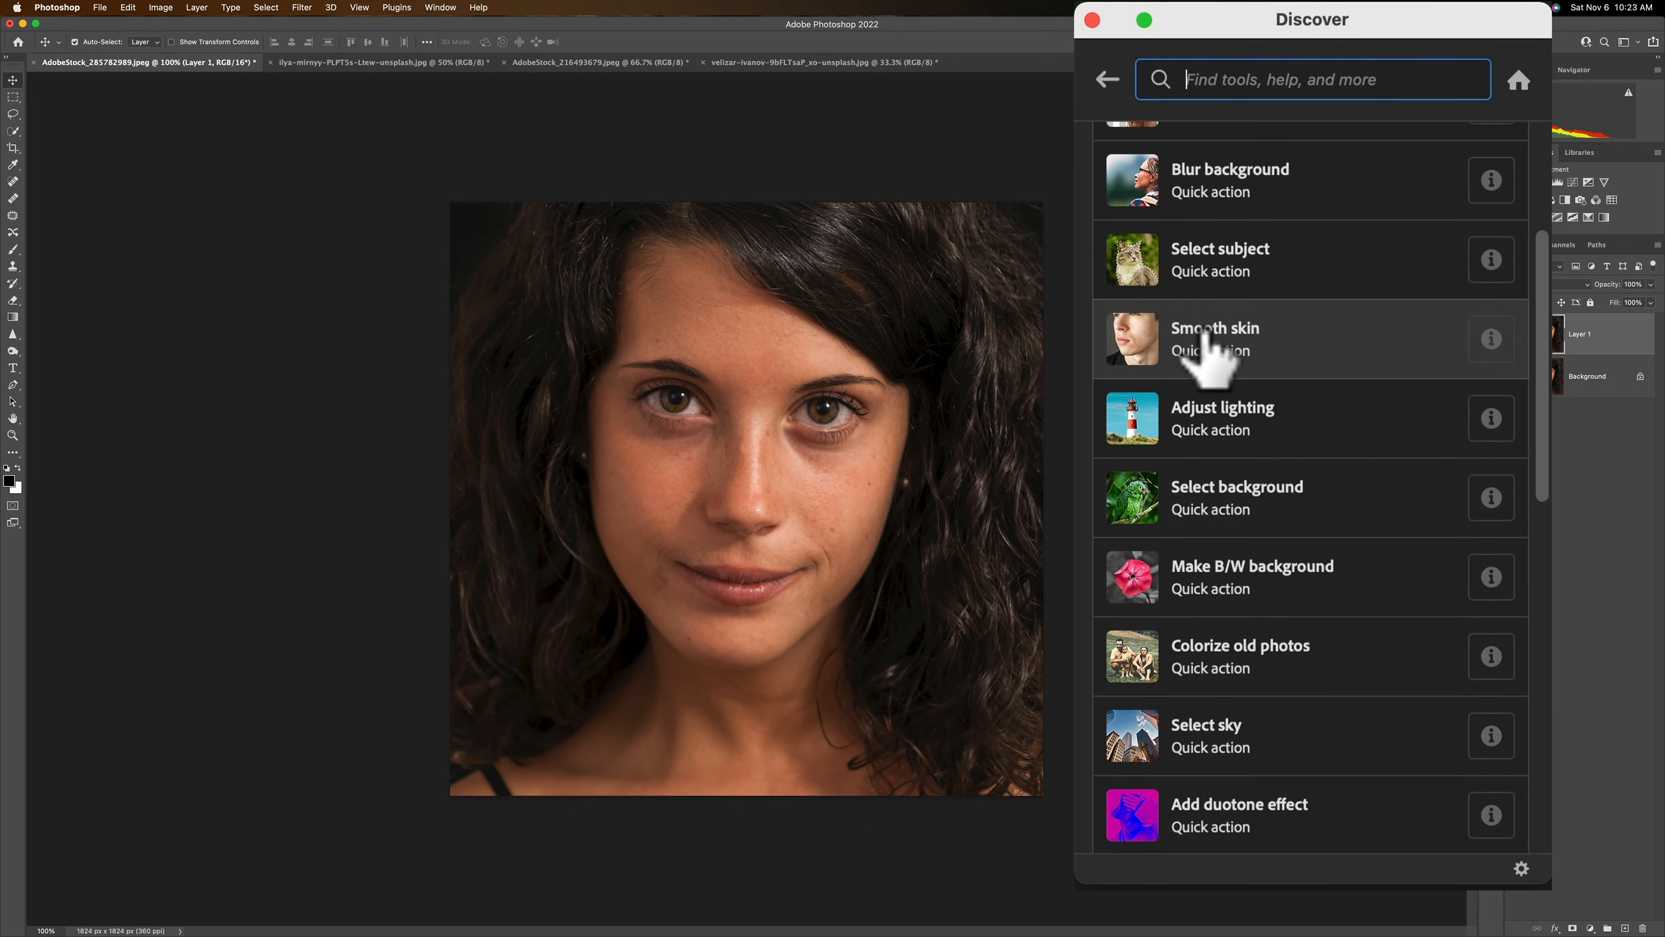
pyautogui.click(1309, 331)
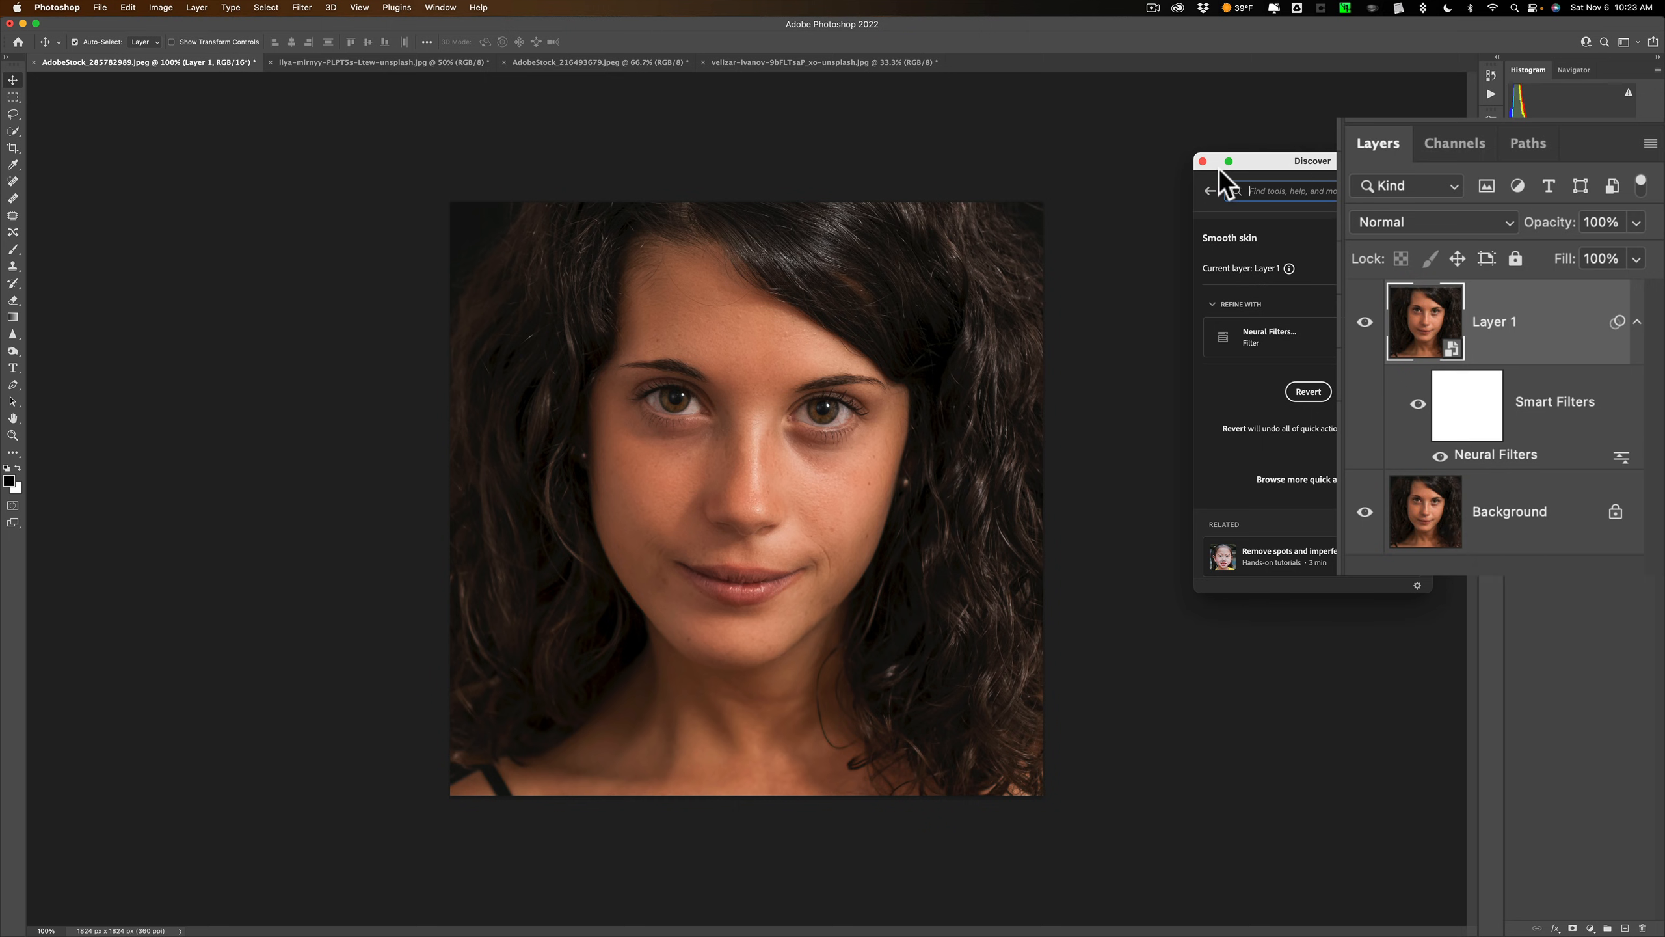
pyautogui.click(1203, 161)
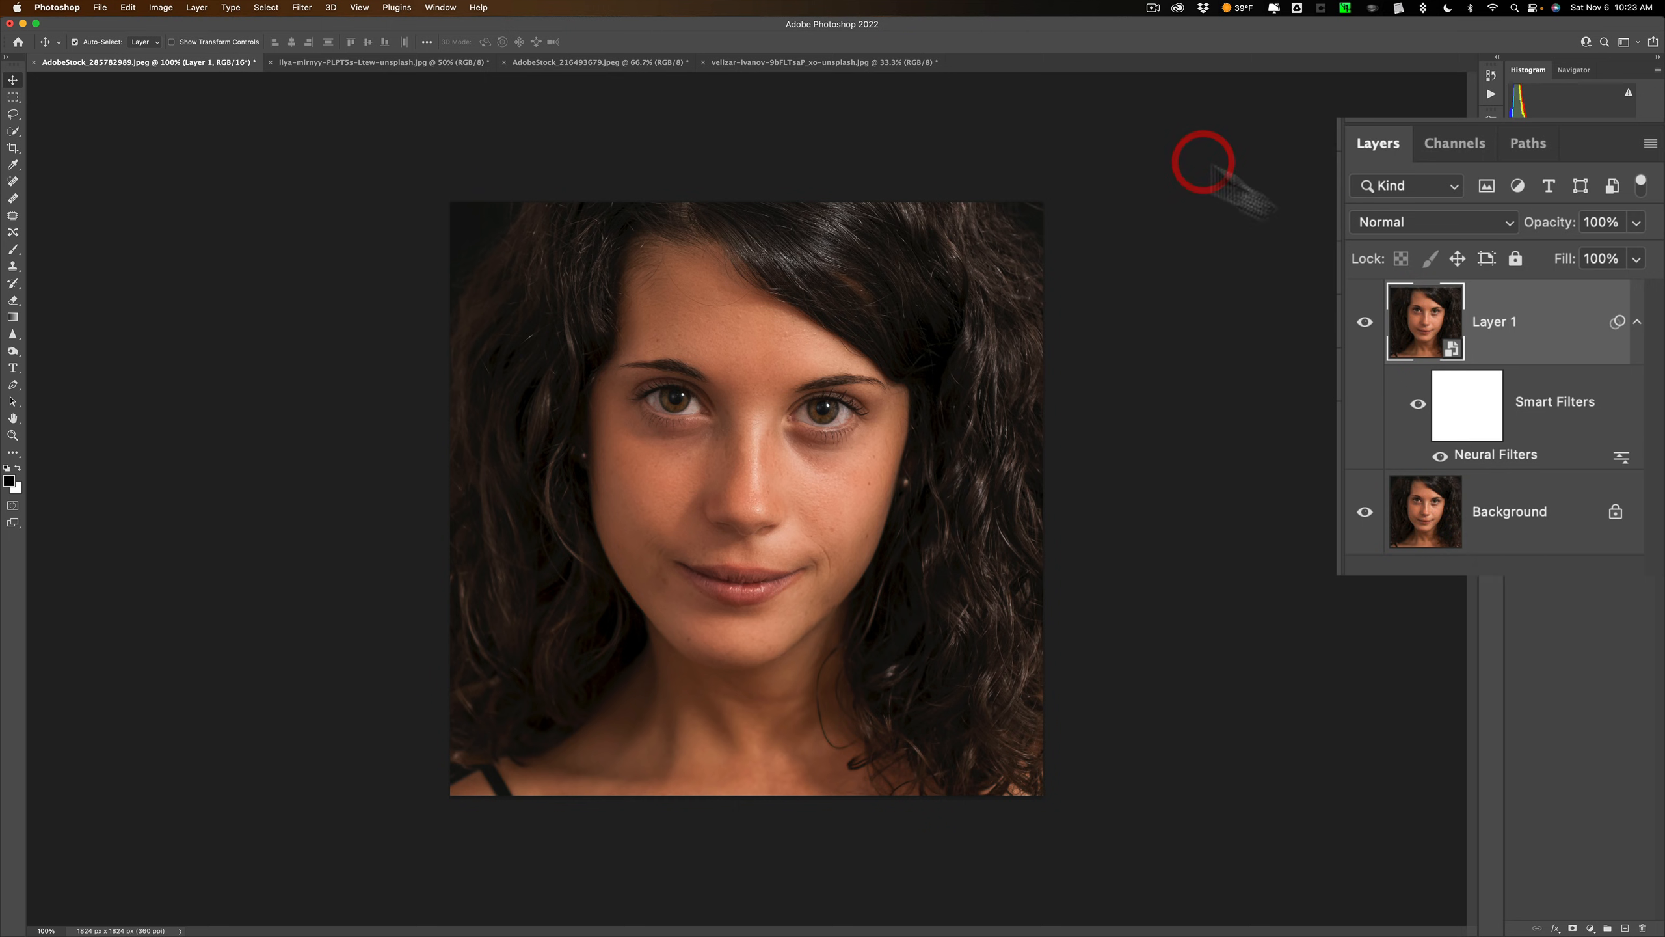
# Compare the portrait with and without the smoothed Layer 1, and inspect the Skin Smoothing settings of its Neural Filters smart filter without changing them.
pyautogui.click(1366, 321)
pyautogui.click(1366, 322)
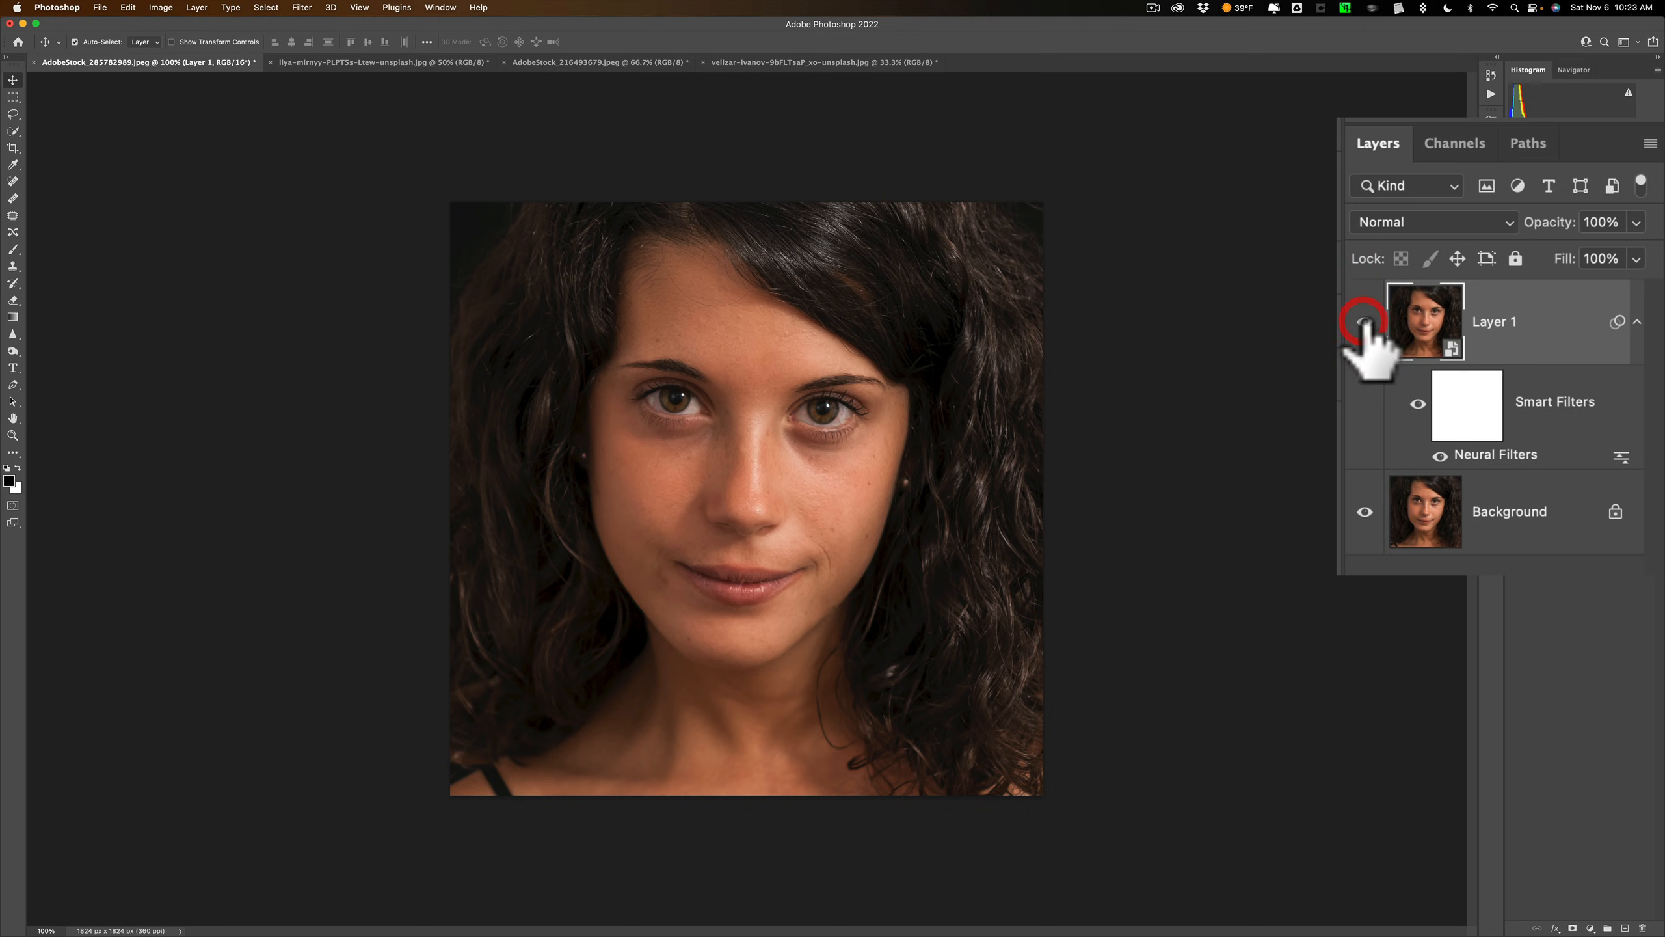
pyautogui.click(1367, 322)
pyautogui.click(1367, 321)
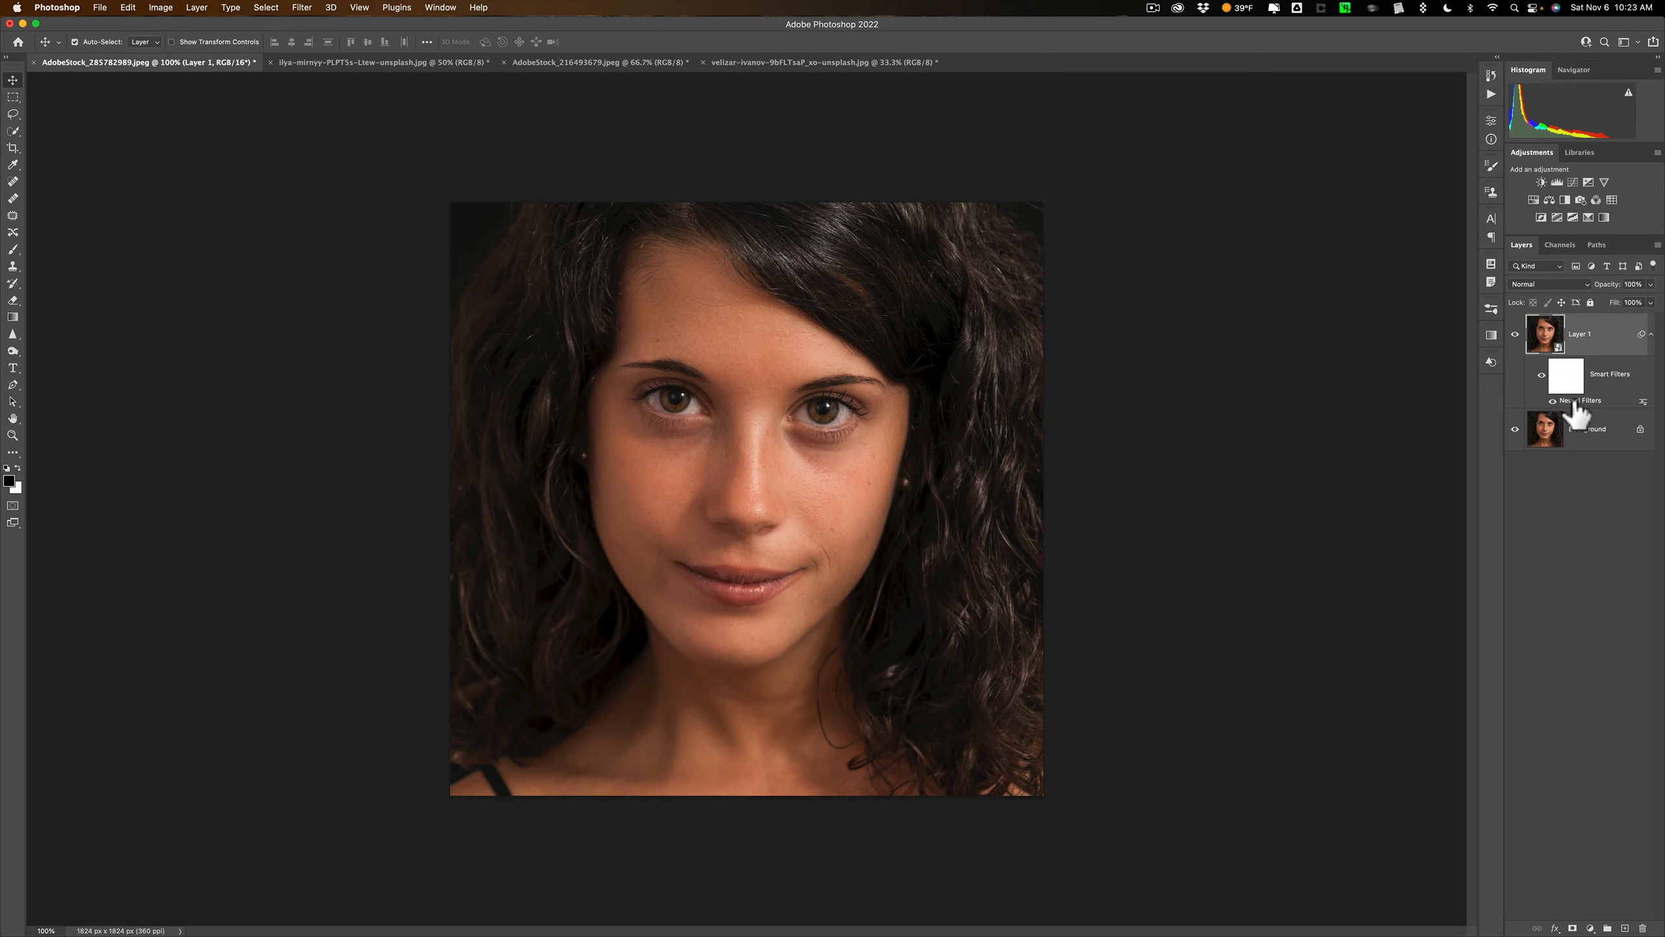
pyautogui.doubleClick(1573, 400)
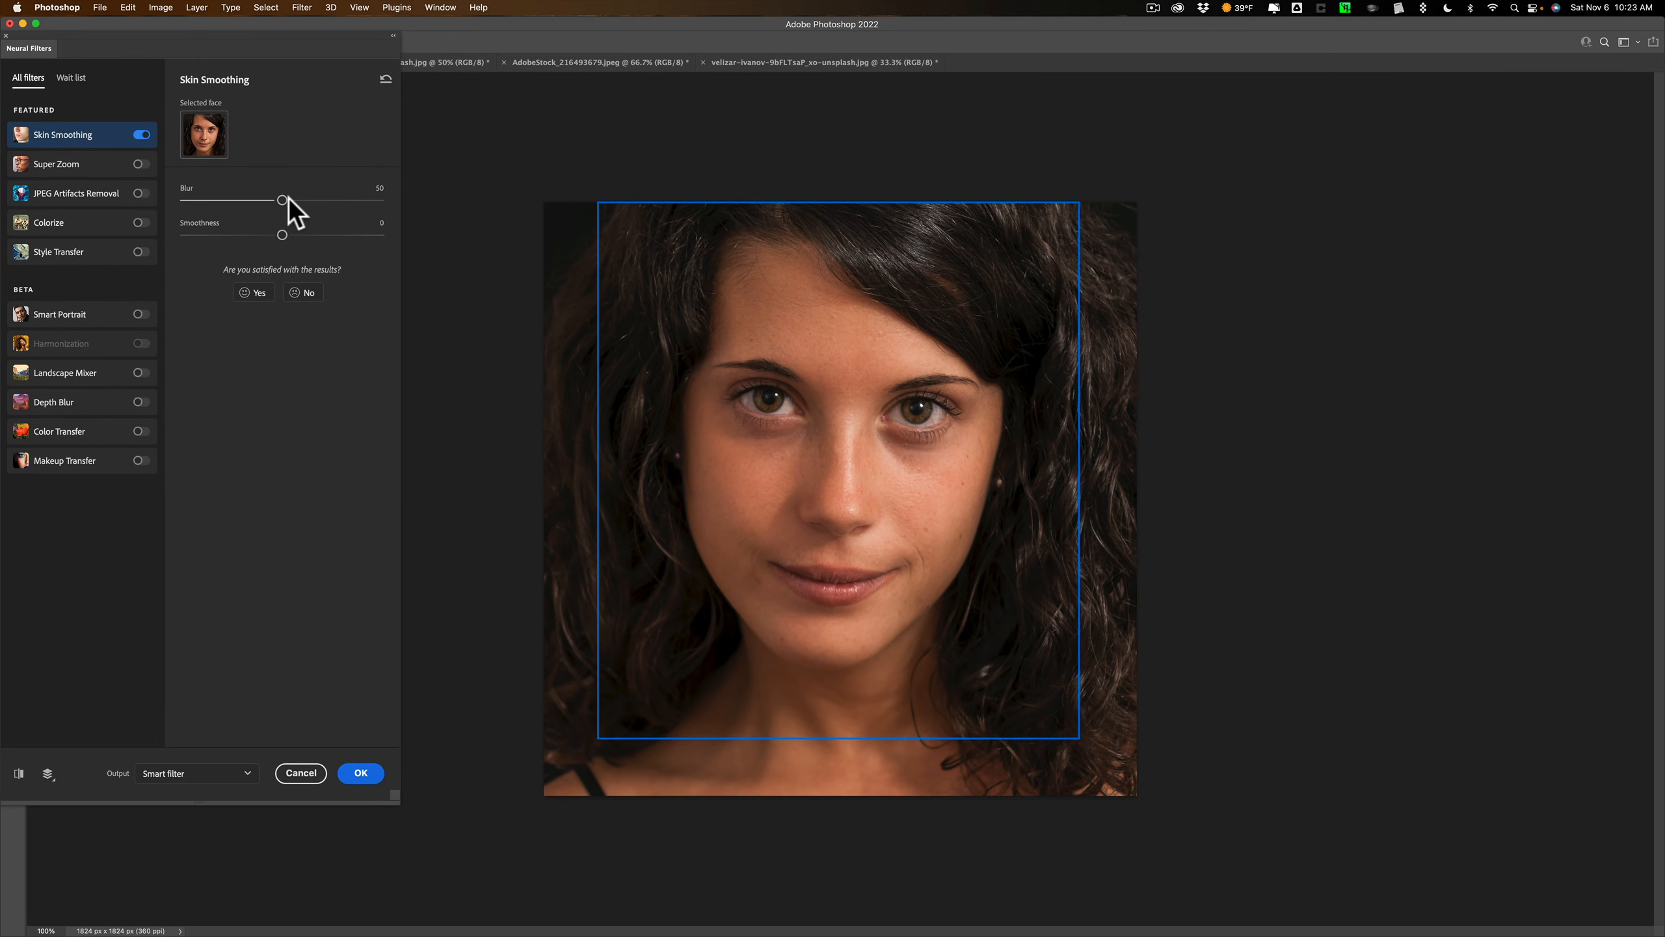
pyautogui.click(299, 774)
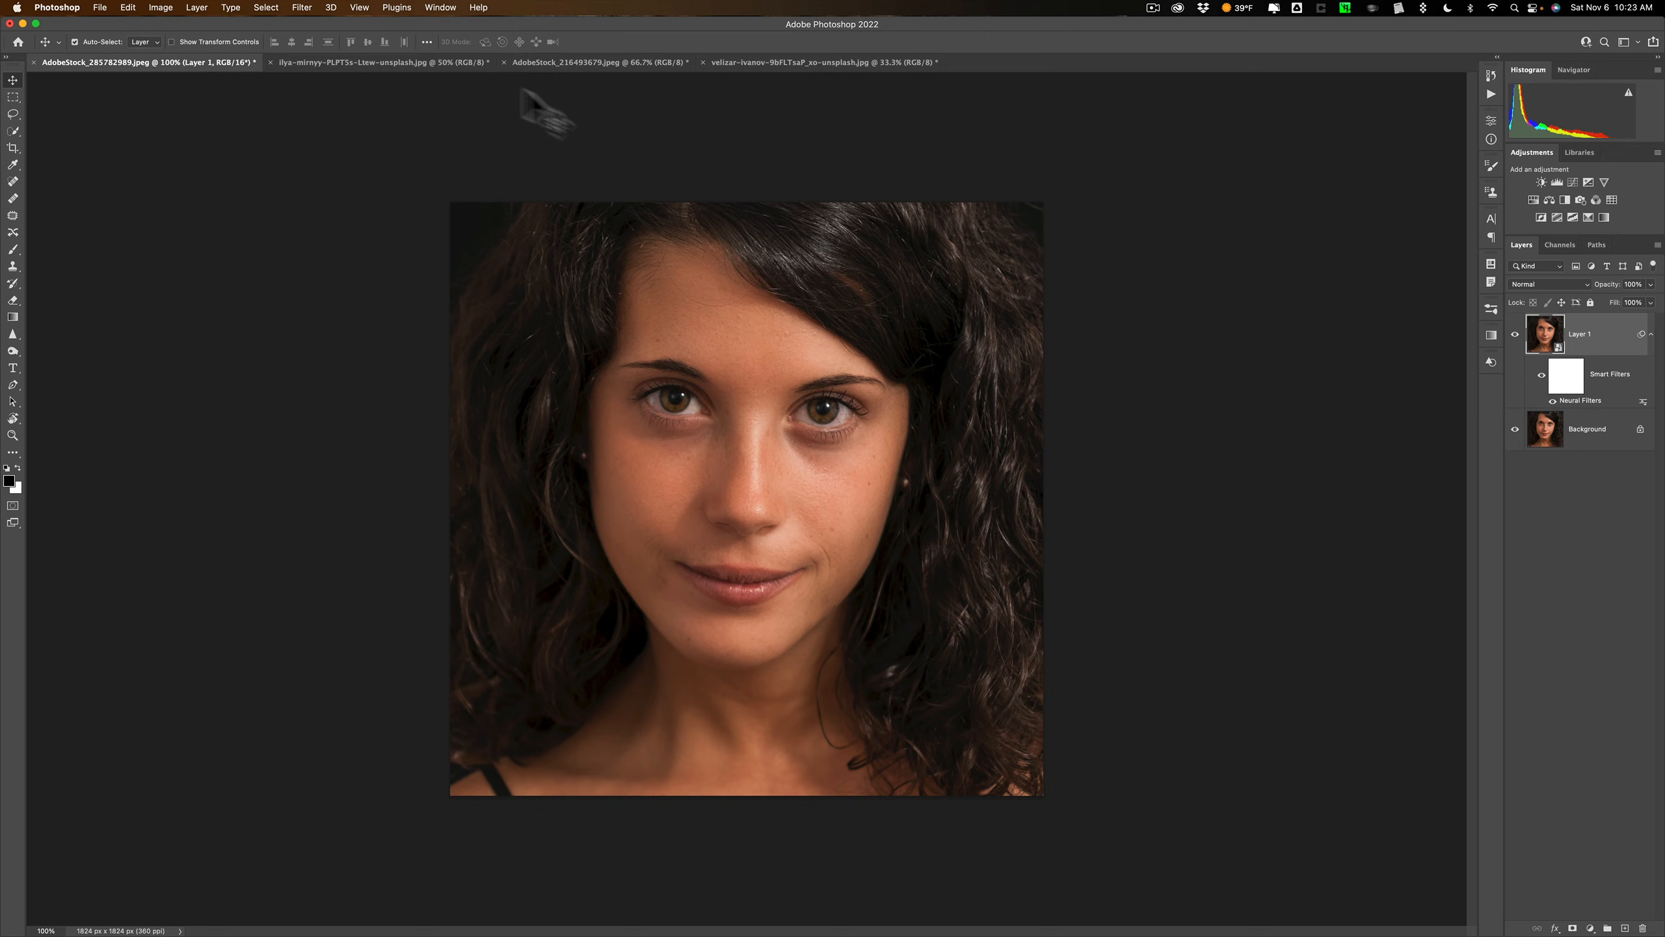
# In the image of the woman in the parking garage, duplicate the Background layer and apply the Blur background quick action to the duplicate.
pyautogui.click(361, 59)
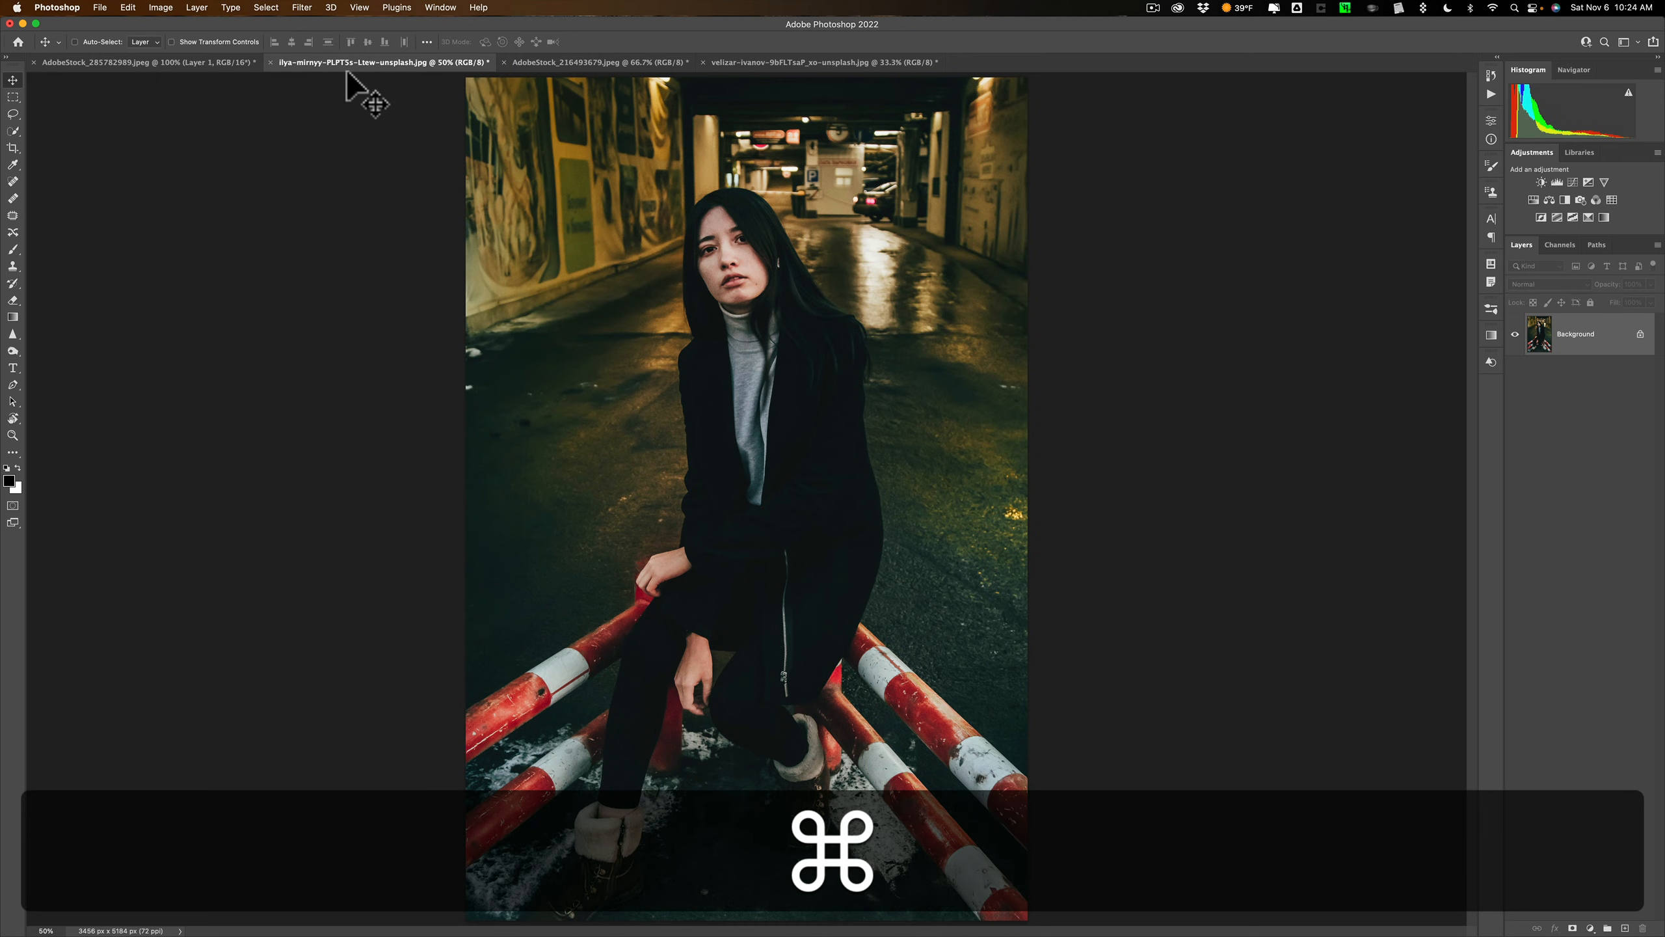
pyautogui.press('super+j')
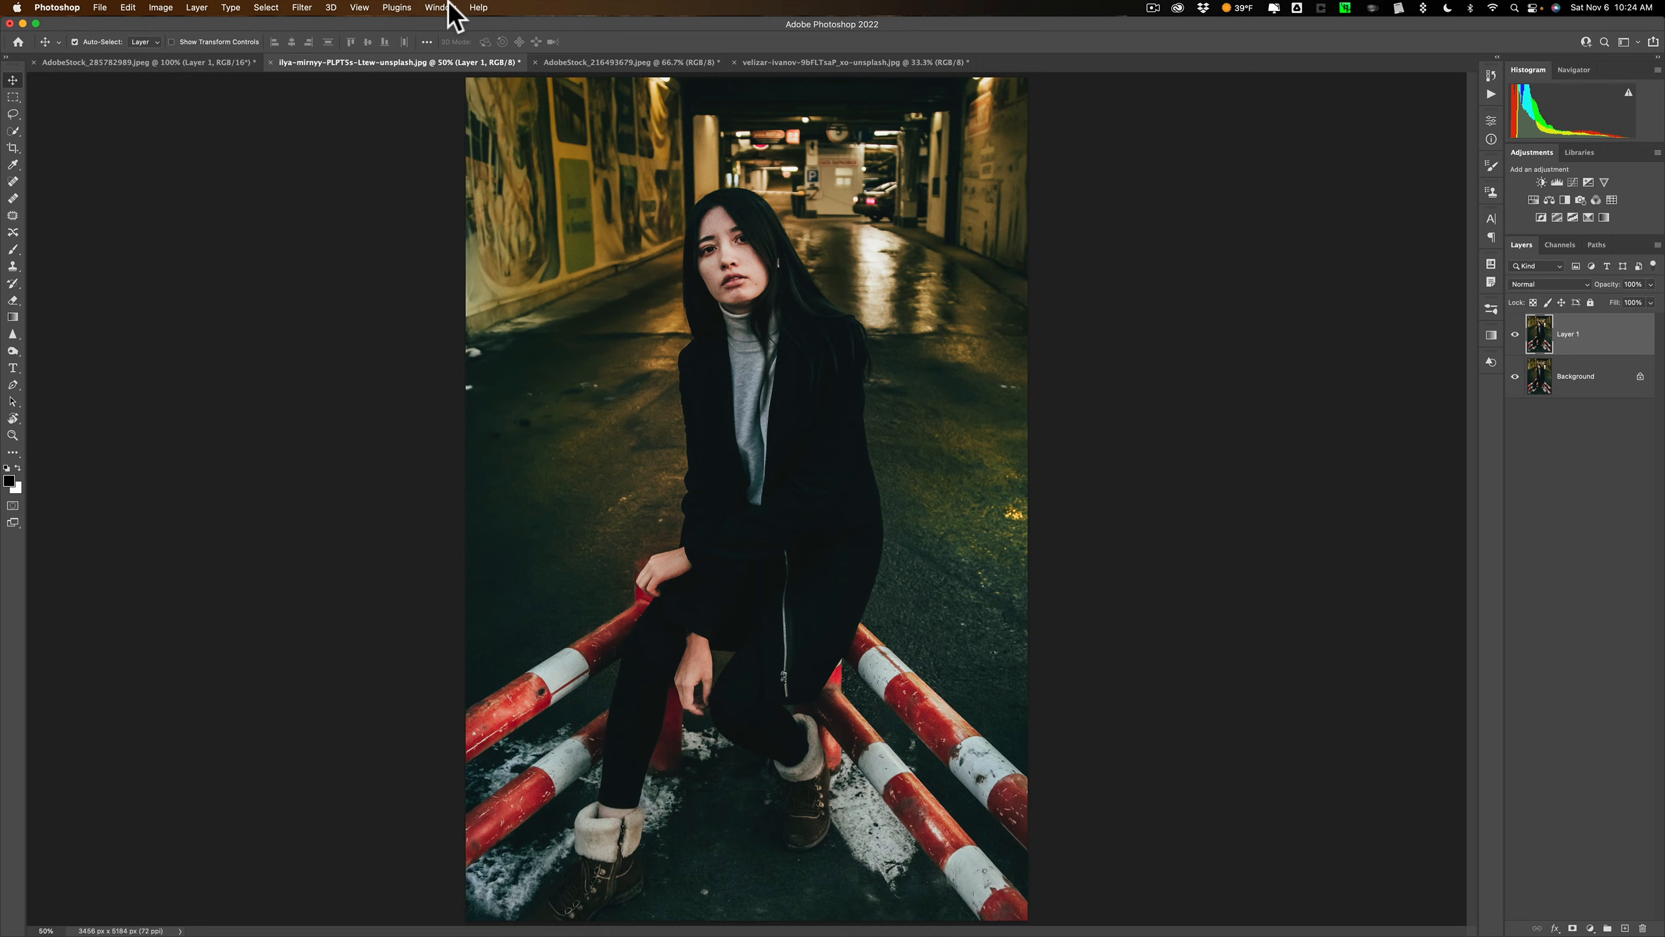
pyautogui.click(478, 7)
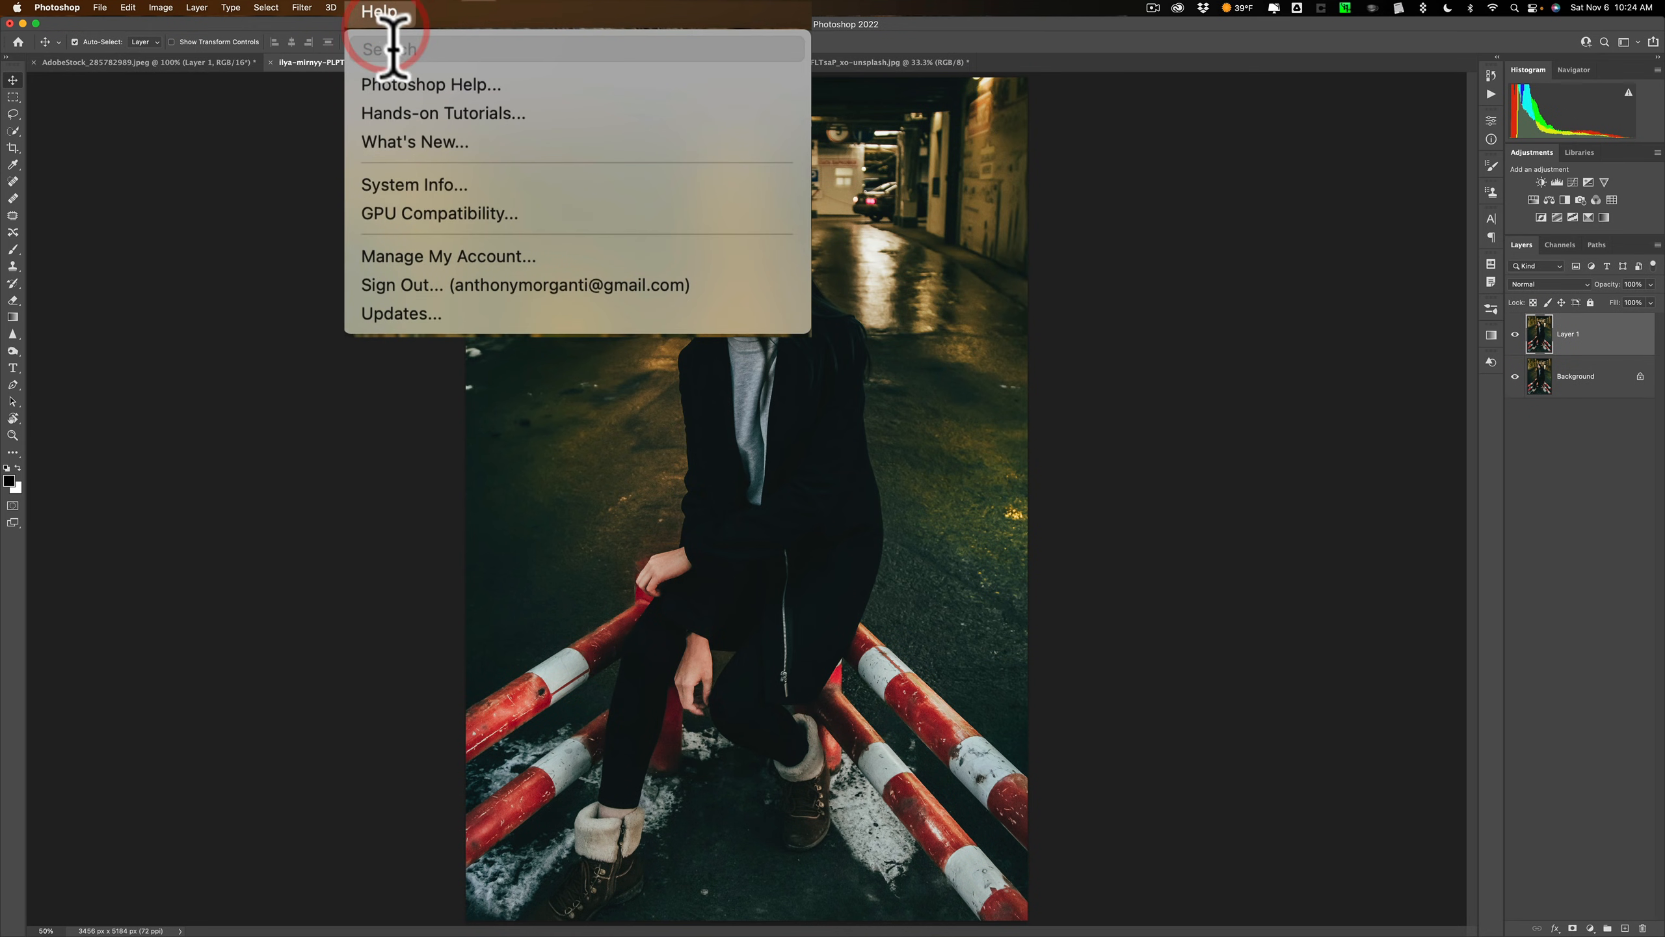
pyautogui.click(394, 83)
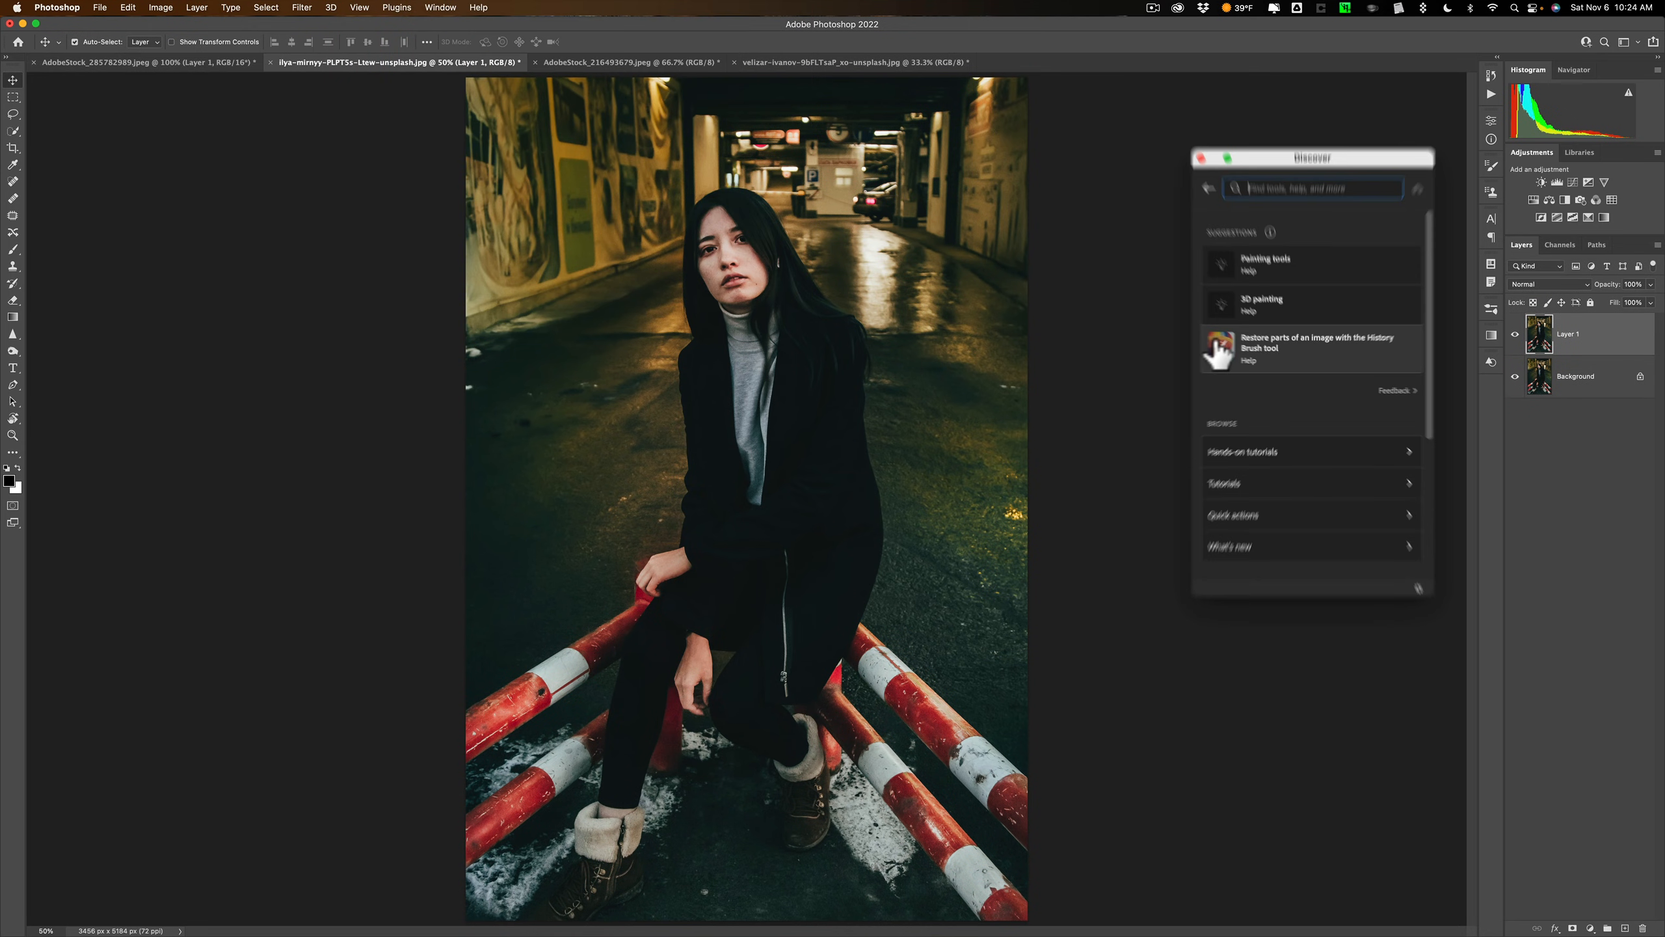
pyautogui.scroll(-2, 1190, 649)
pyautogui.click(1185, 656)
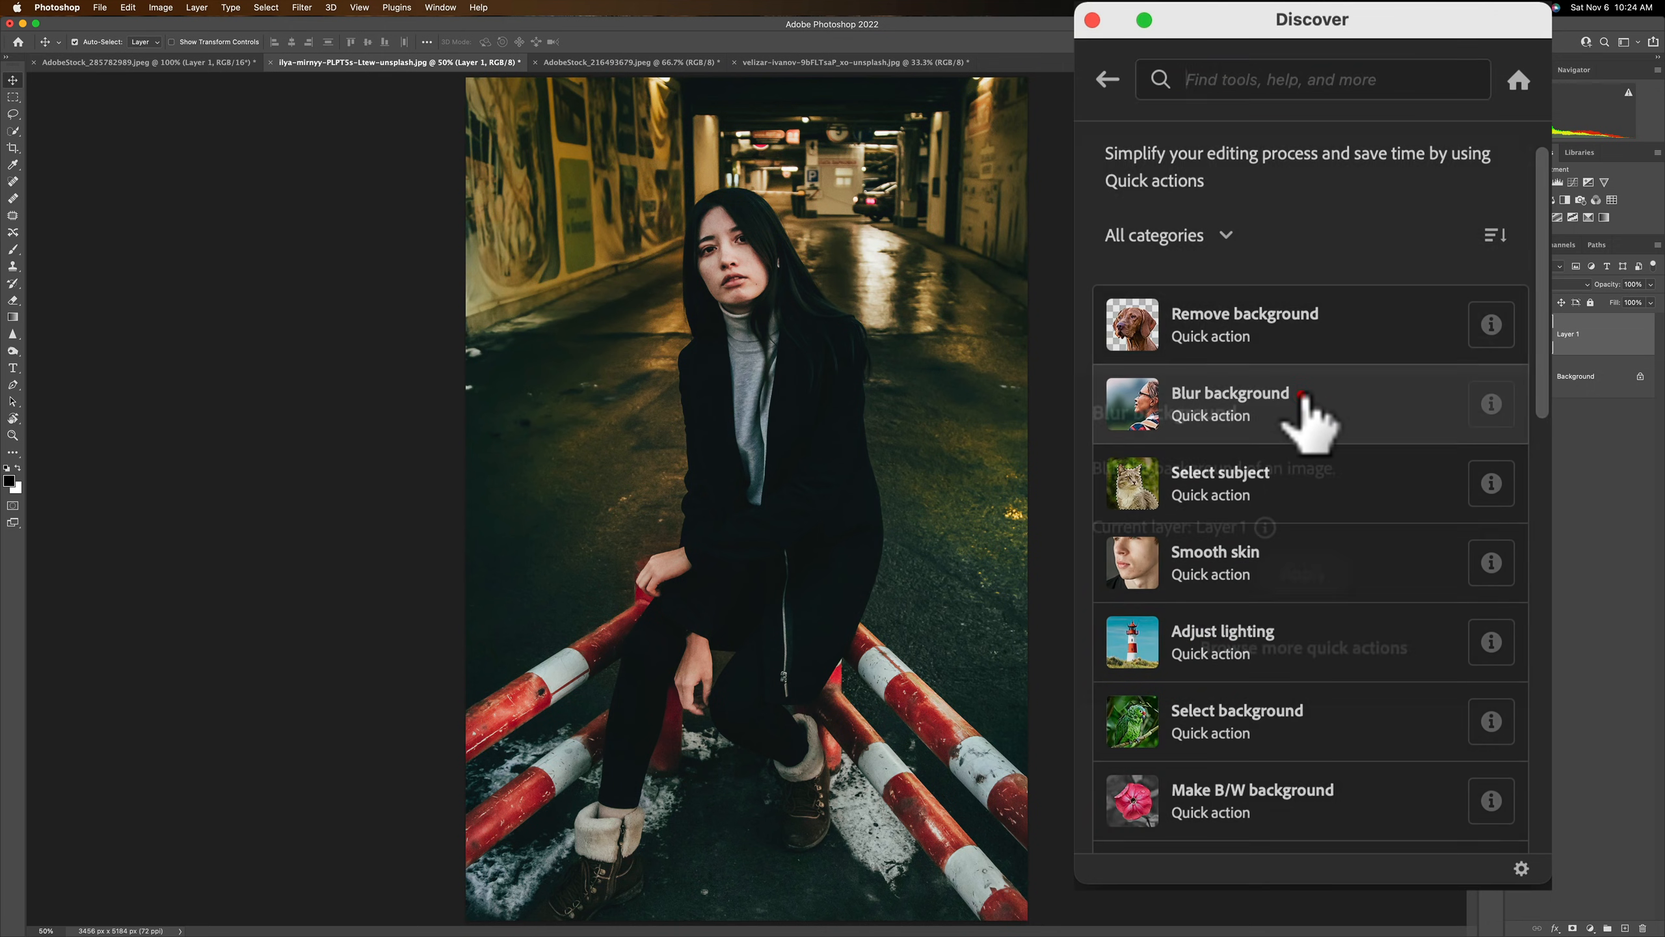
pyautogui.click(1301, 395)
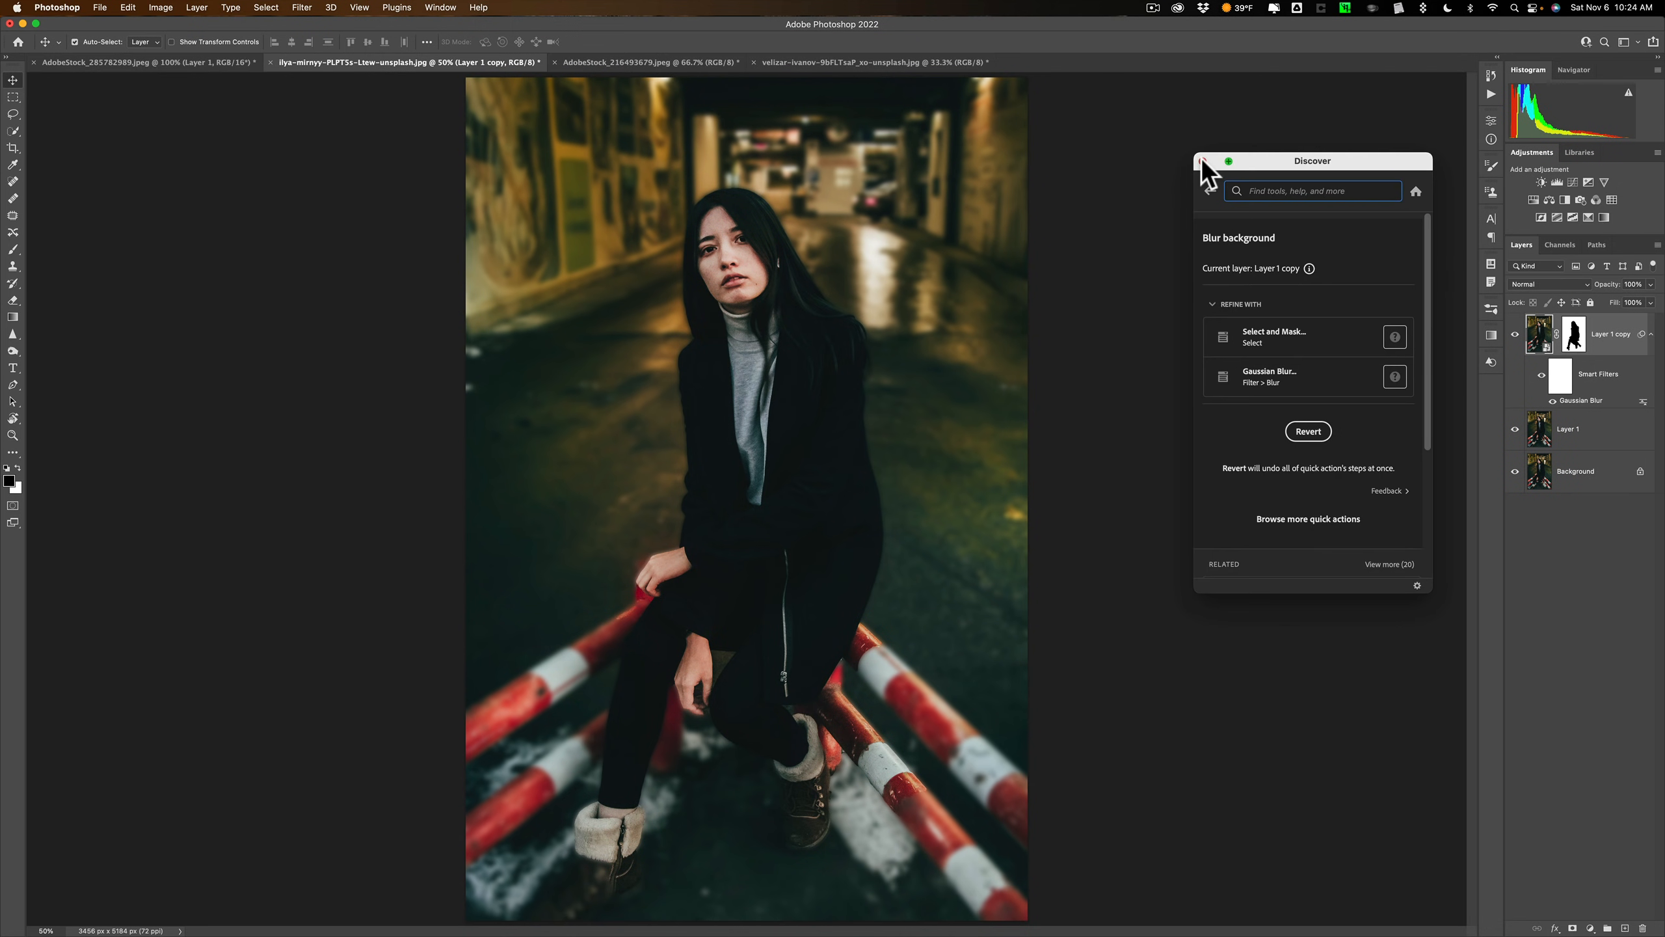
pyautogui.click(1202, 161)
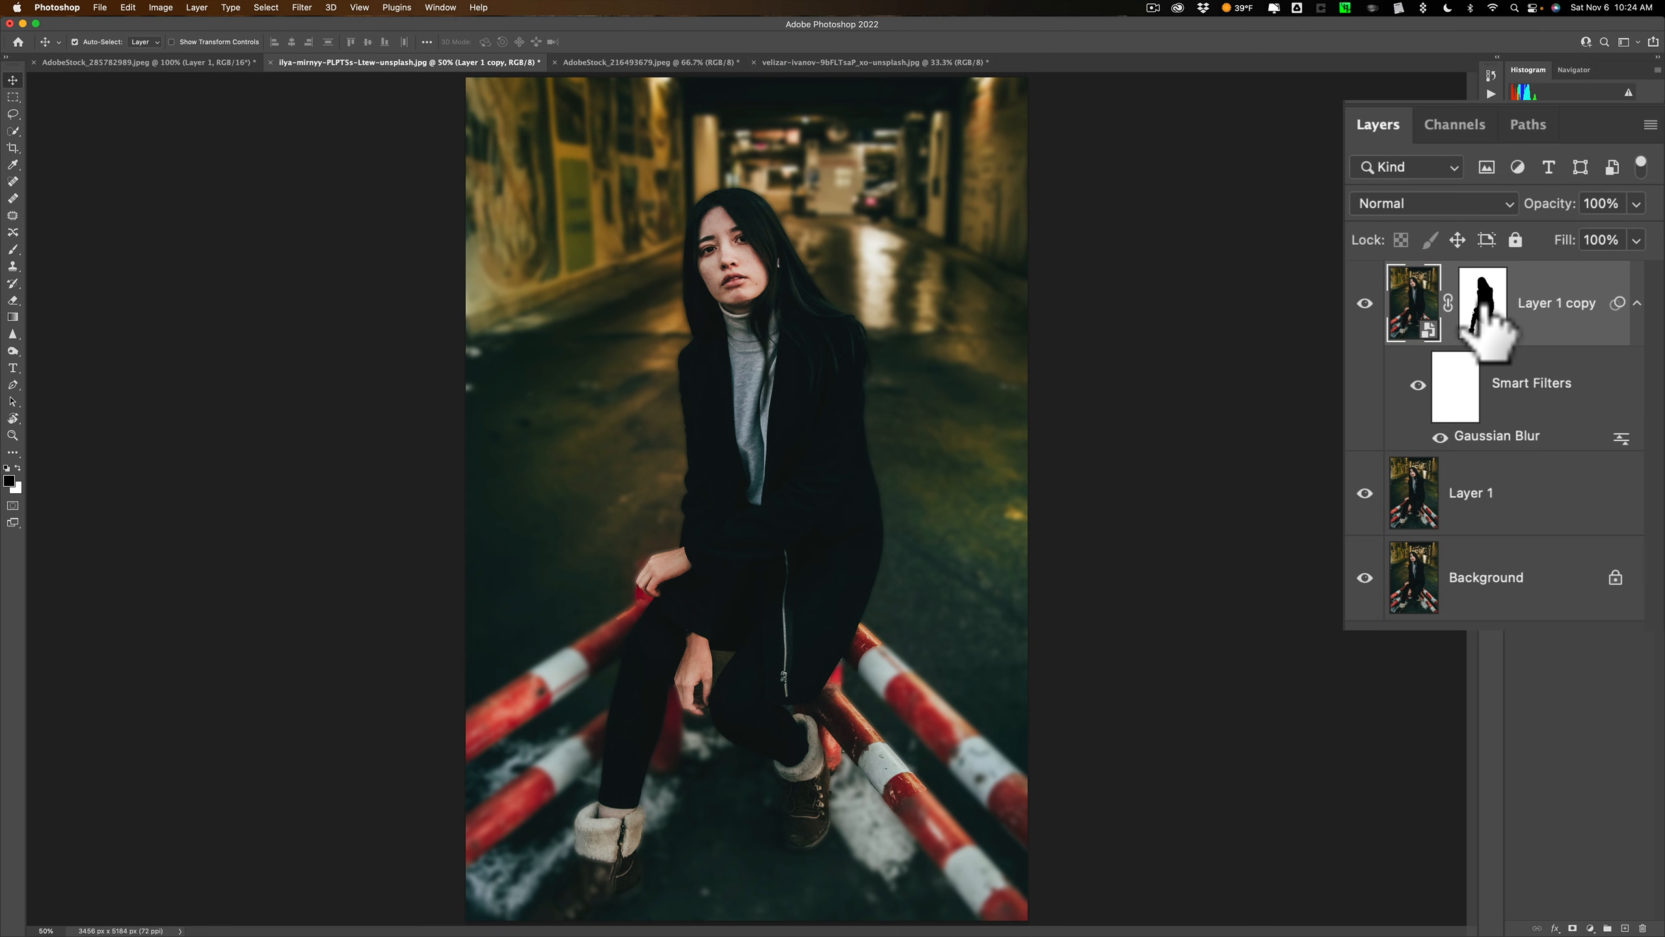
# Paint with a black brush on the blurred layer's mask to restore sharpness to the striped barriers and the ground around her feet.
pyautogui.click(1486, 311)
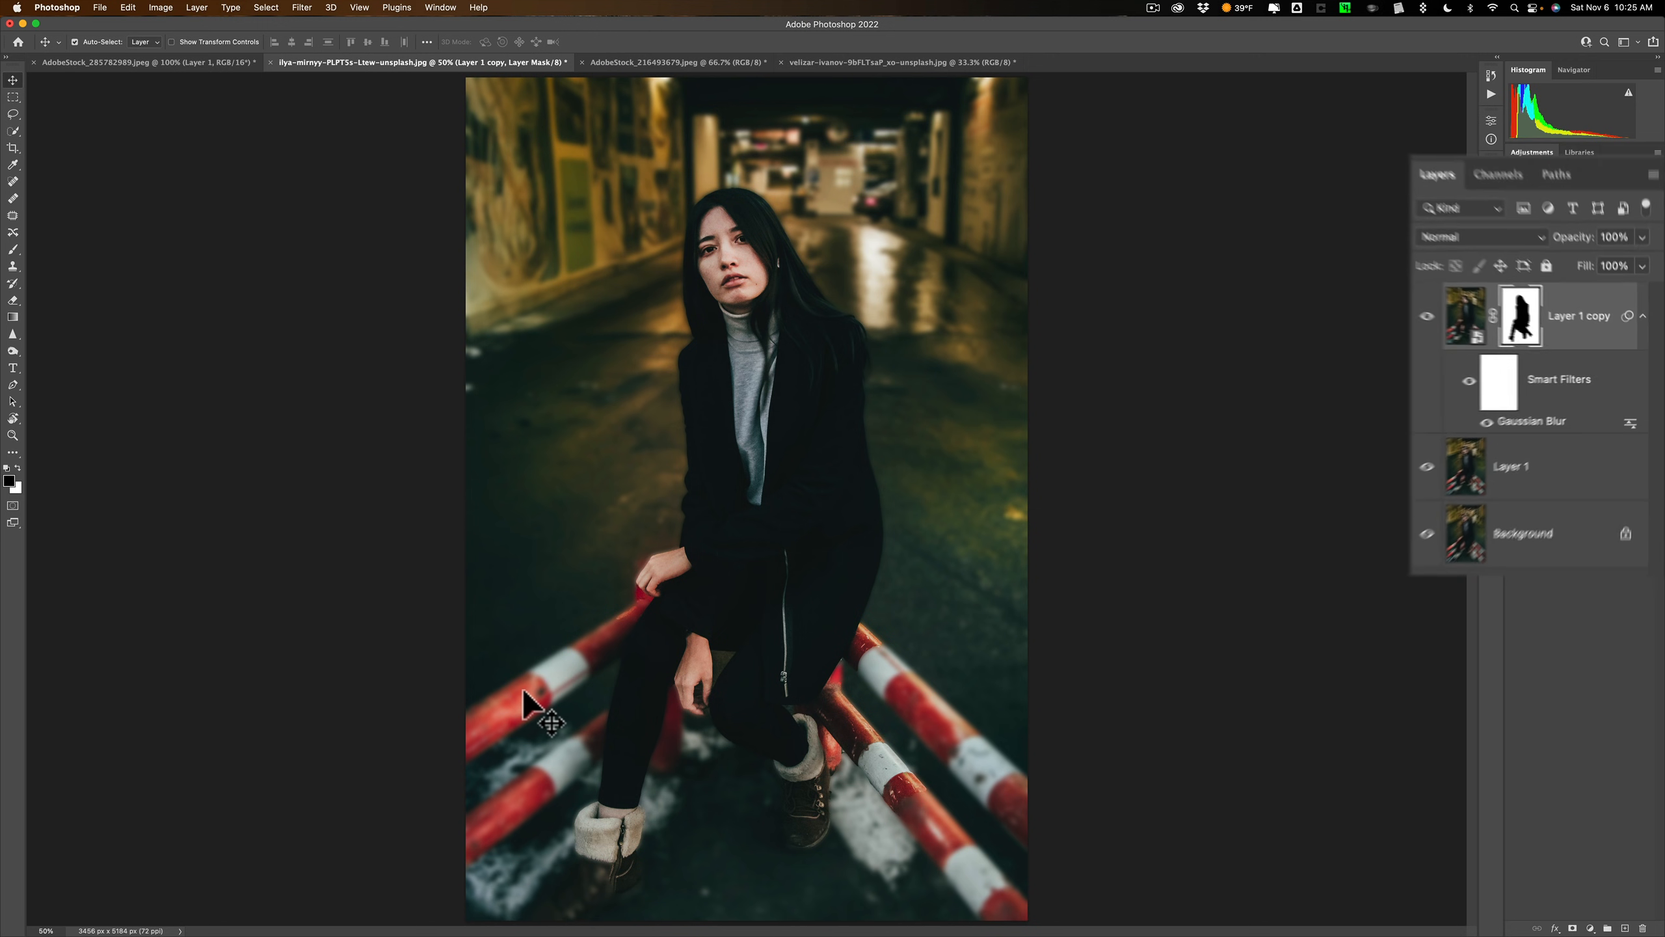
pyautogui.press('b')
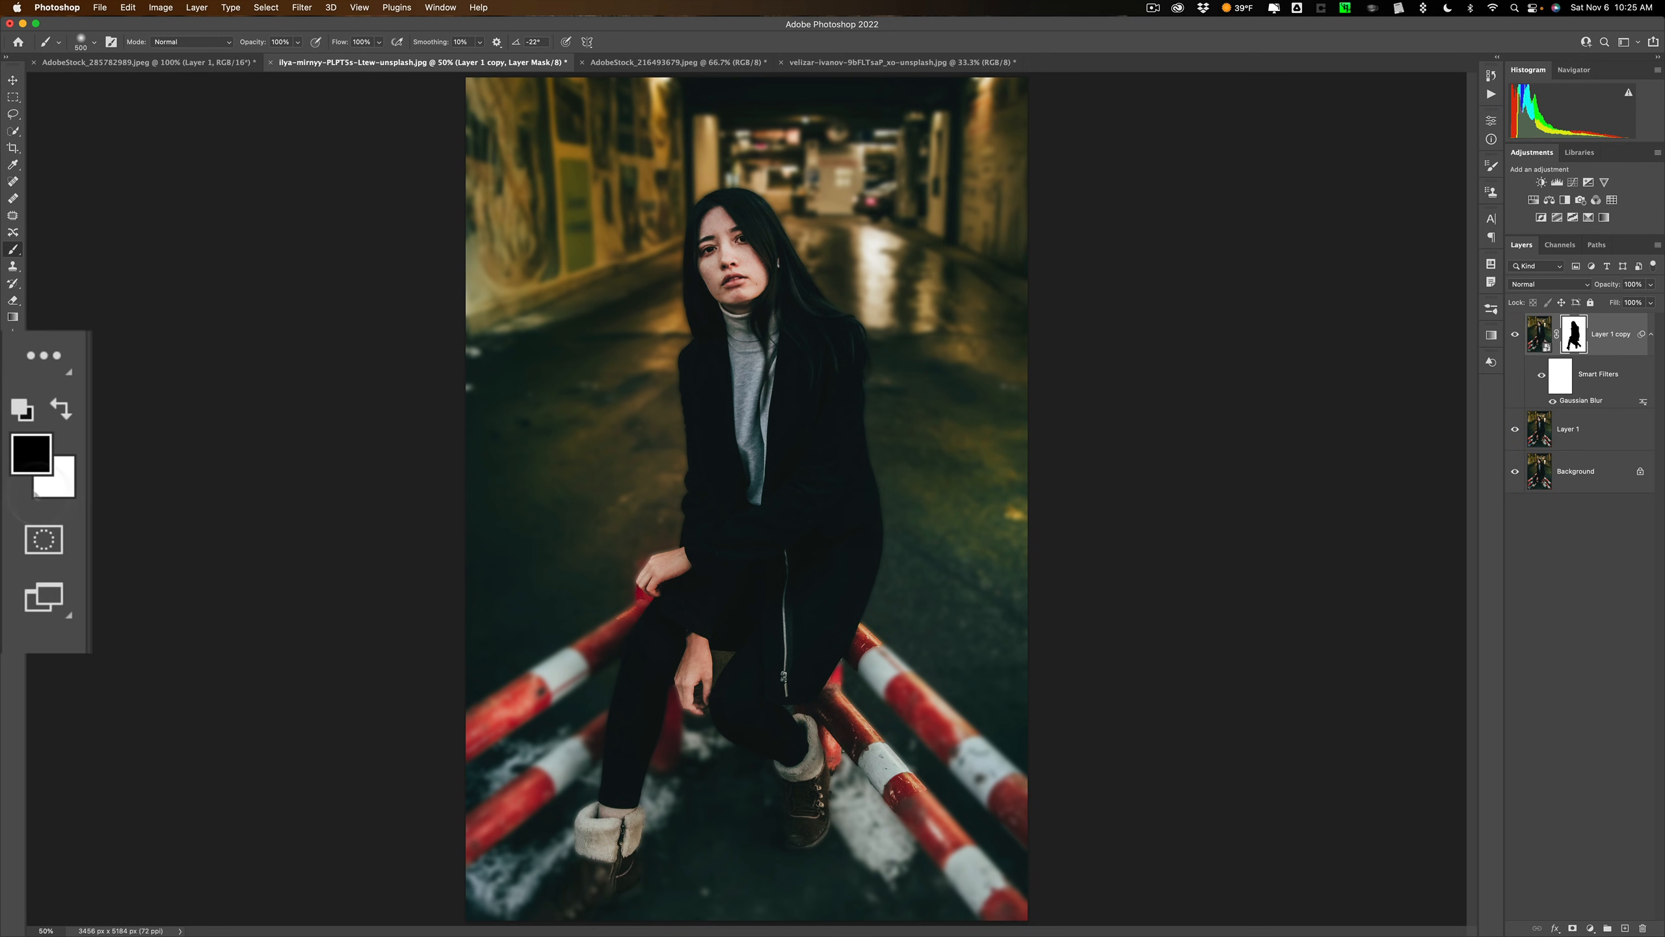
pyautogui.moveTo(646, 633)
pyautogui.mouseDown()
pyautogui.moveTo(464, 765)
pyautogui.moveTo(600, 715)
pyautogui.moveTo(487, 810)
pyautogui.moveTo(515, 895)
pyautogui.moveTo(598, 795)
pyautogui.moveTo(598, 885)
pyautogui.moveTo(745, 715)
pyautogui.mouseUp()
pyautogui.moveTo(738, 637)
pyautogui.mouseDown()
pyautogui.moveTo(840, 651)
pyautogui.moveTo(1015, 819)
pyautogui.mouseUp()
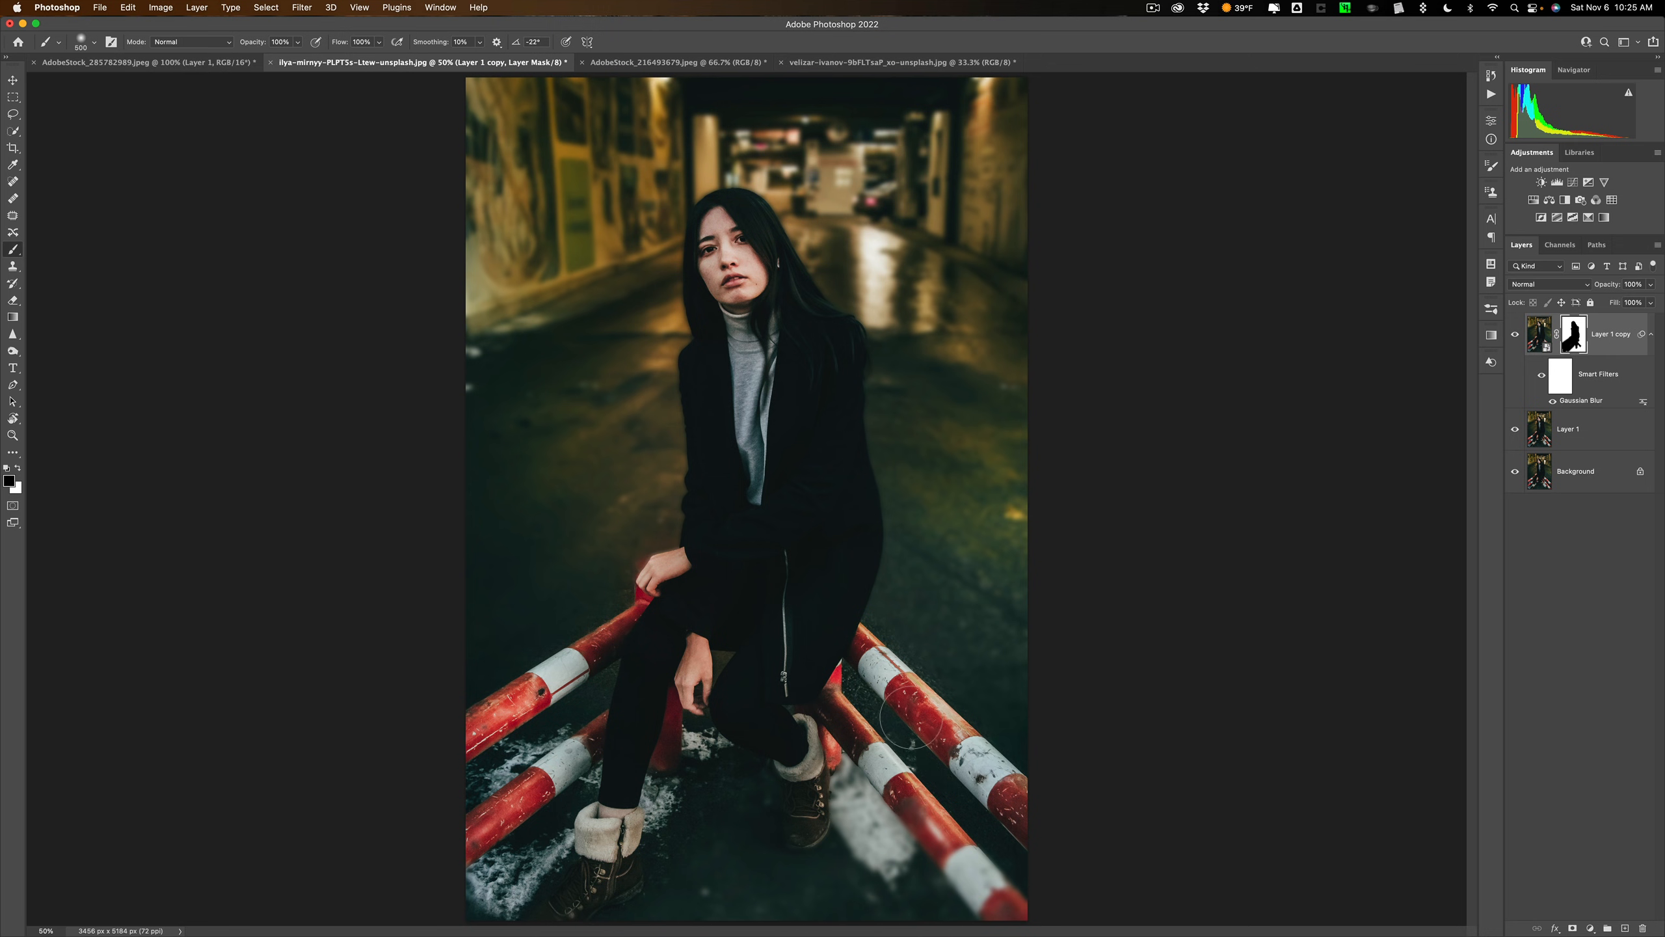
pyautogui.moveTo(993, 885); pyautogui.dragTo(799, 745)
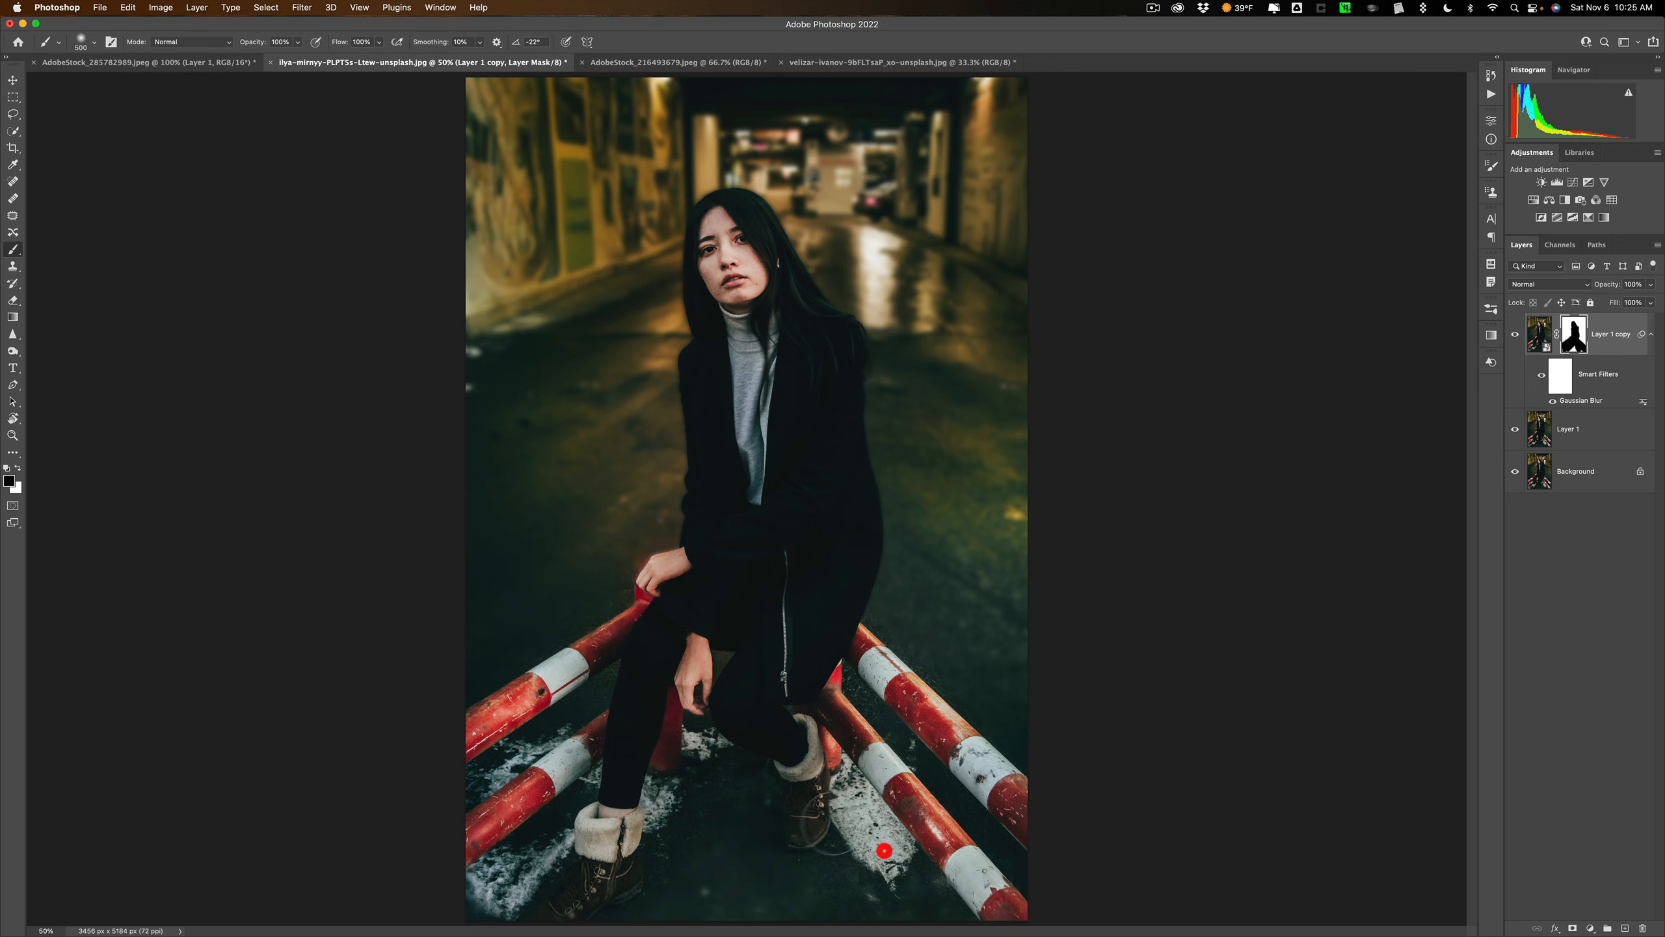
pyautogui.moveTo(884, 851); pyautogui.dragTo(820, 831)
pyautogui.click(665, 697)
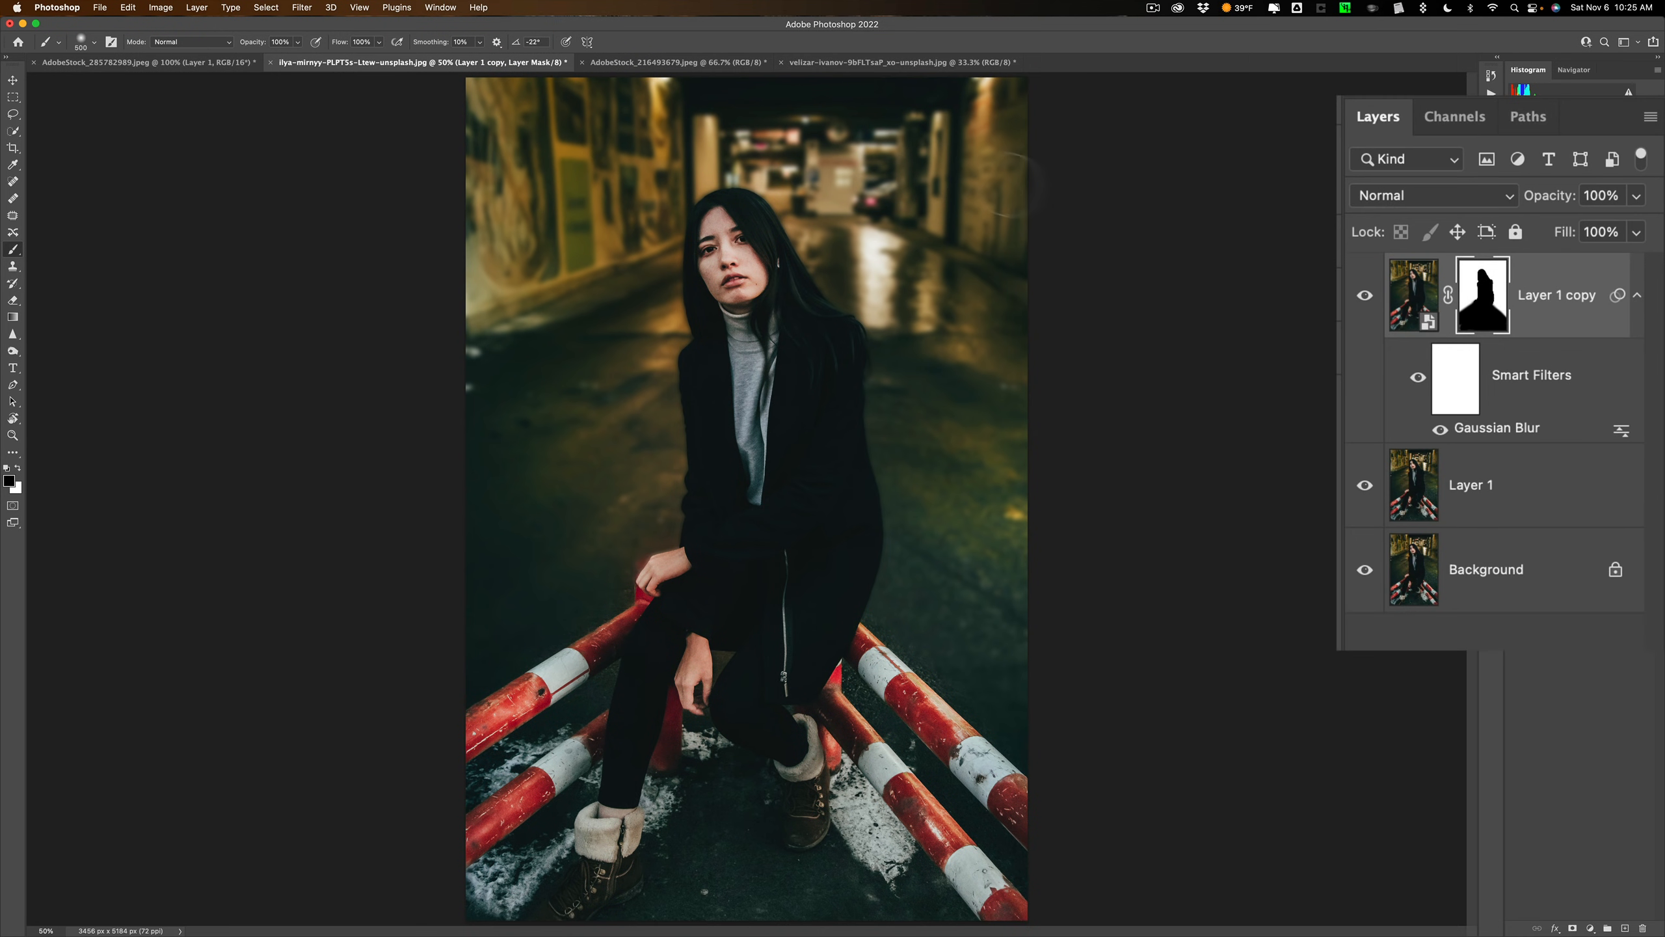
# Increase the radius of the Gaussian Blur smart filter on Layer 1 copy to blur the background more strongly.
pyautogui.doubleClick(1475, 435)
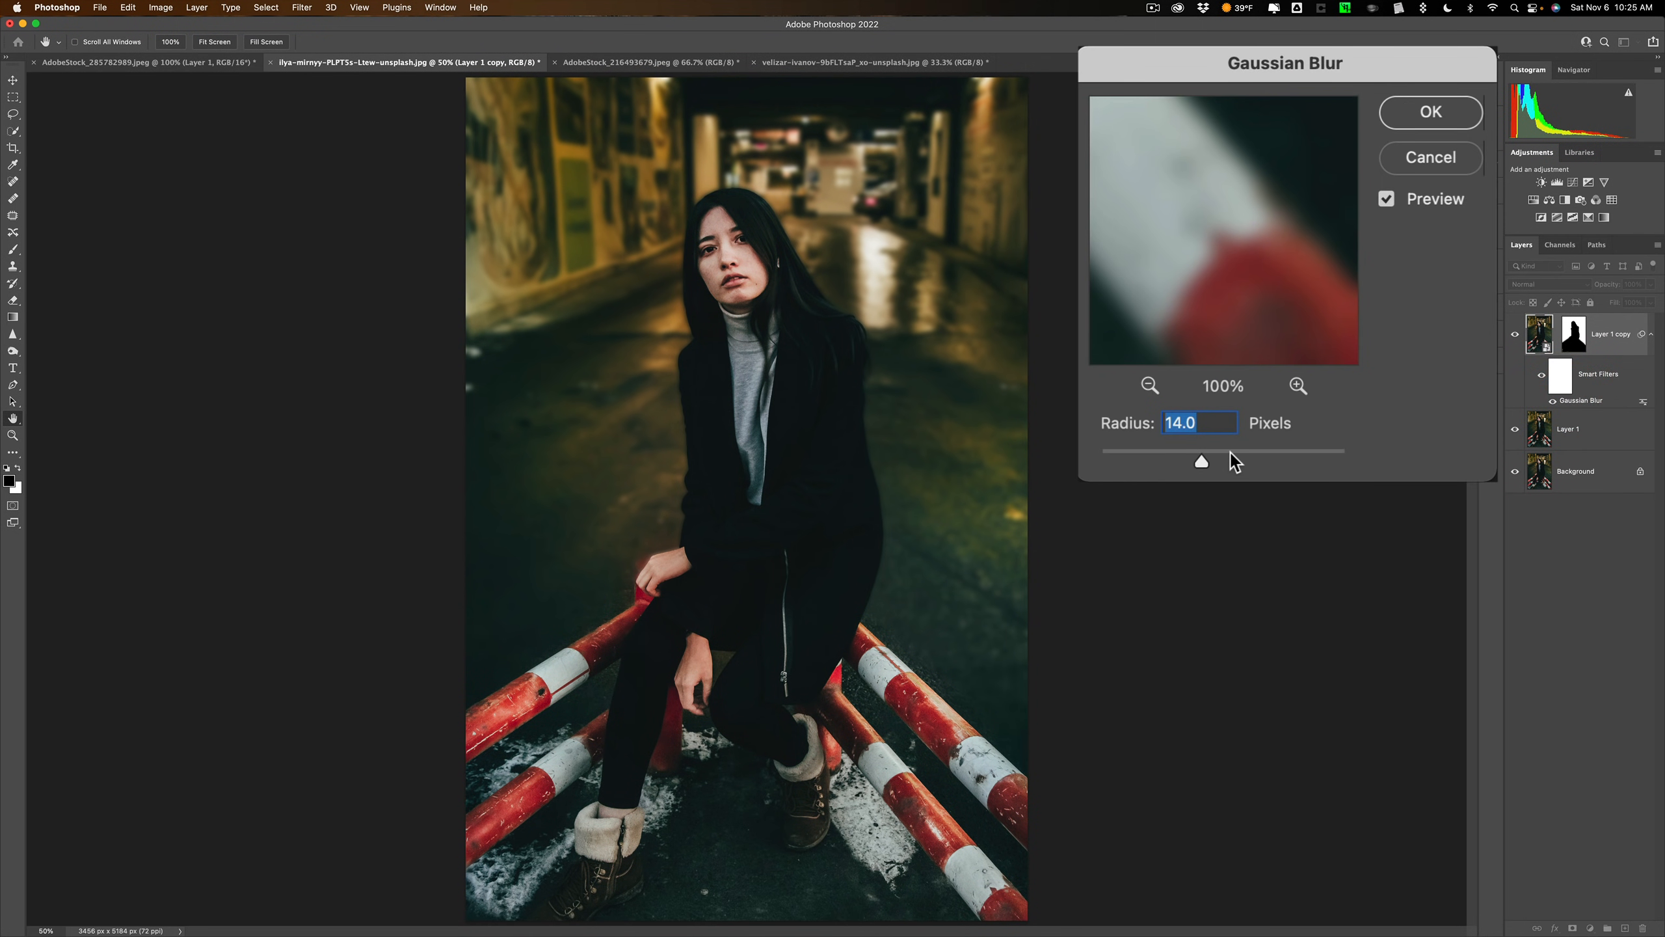
pyautogui.click(1223, 454)
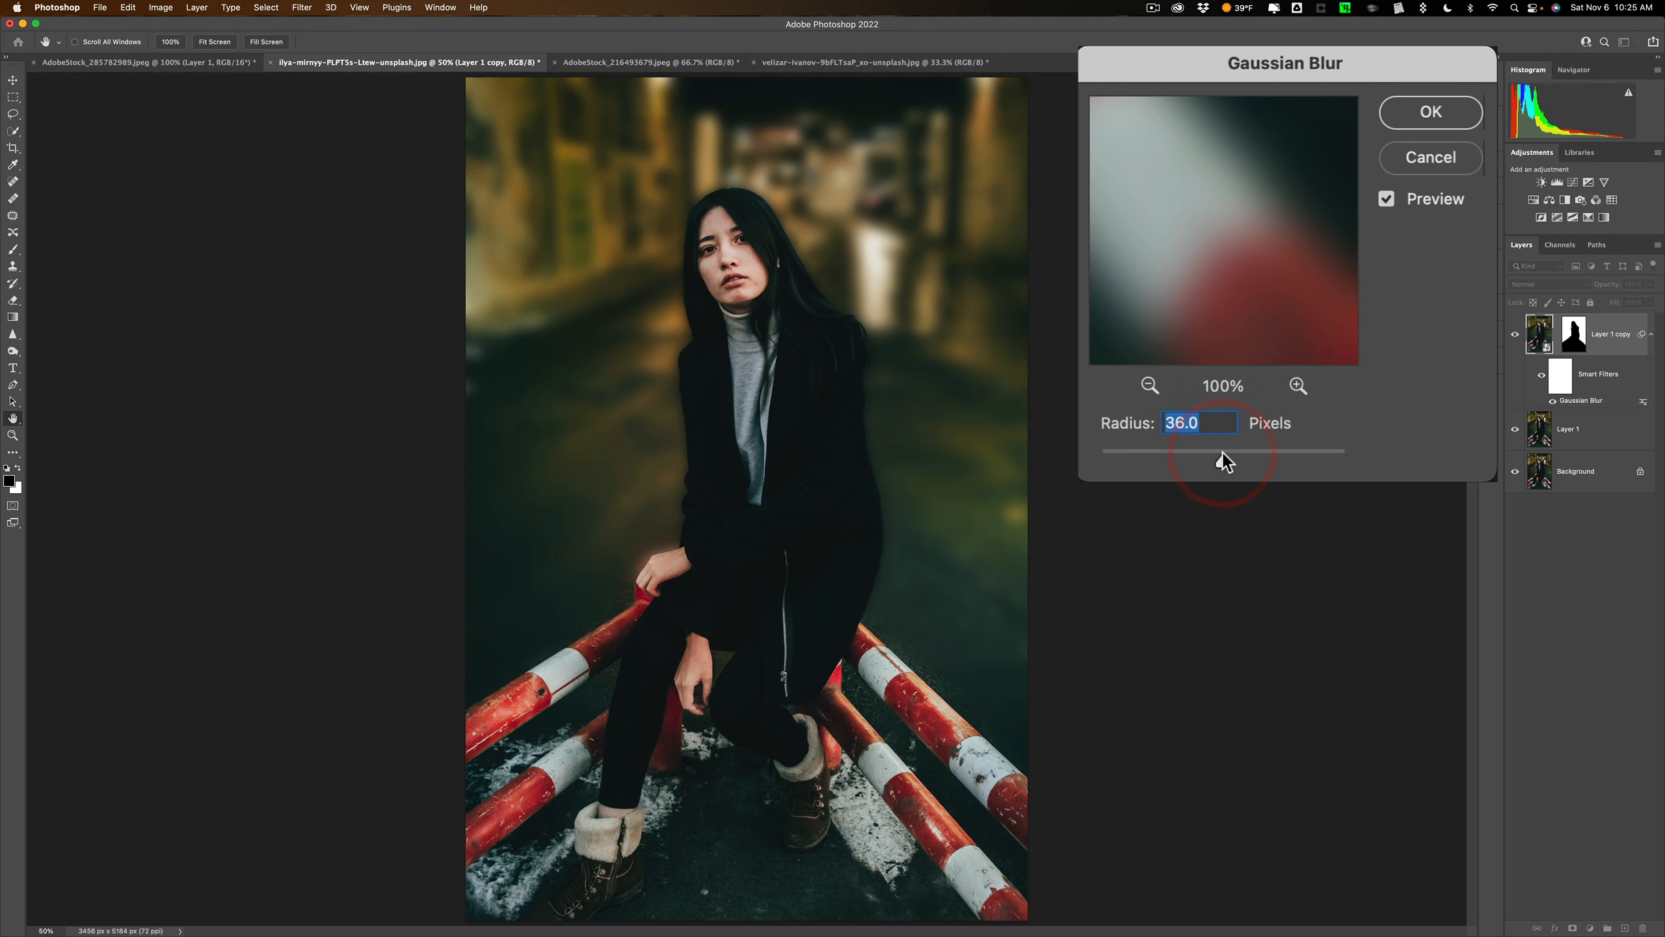
pyautogui.moveTo(1223, 453); pyautogui.dragTo(1210, 454)
pyautogui.click(1431, 112)
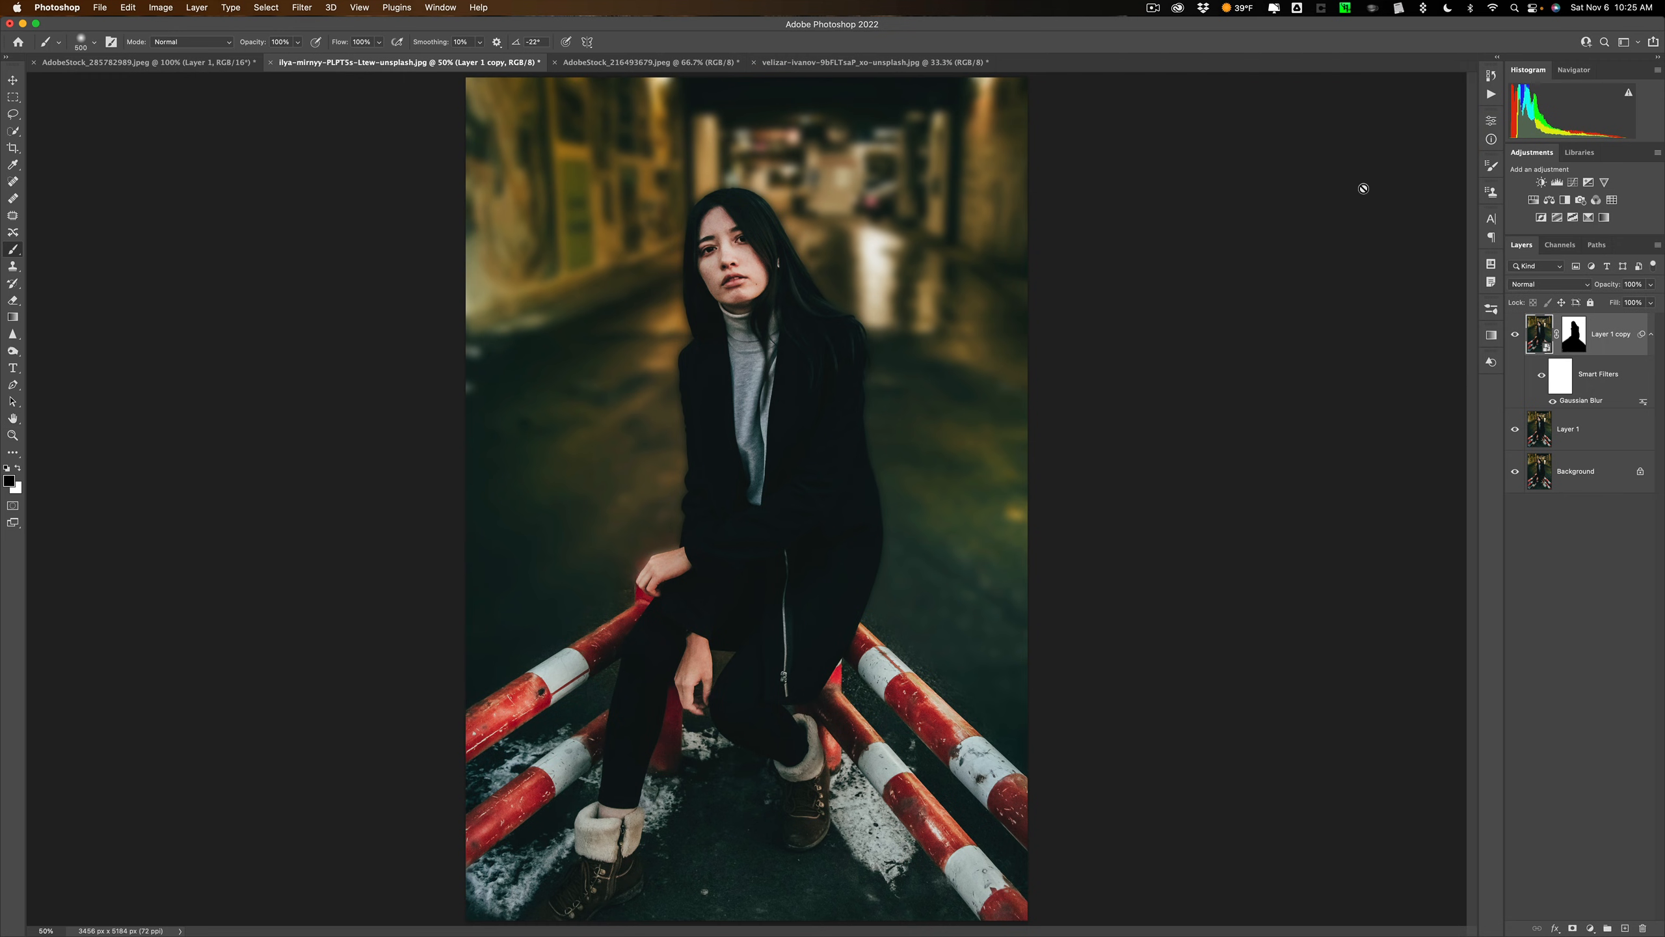
# In the sunset photo of the woman with outstretched arms, apply the Add lens flare quick action from Discover, then close Discover.
pyautogui.click(631, 64)
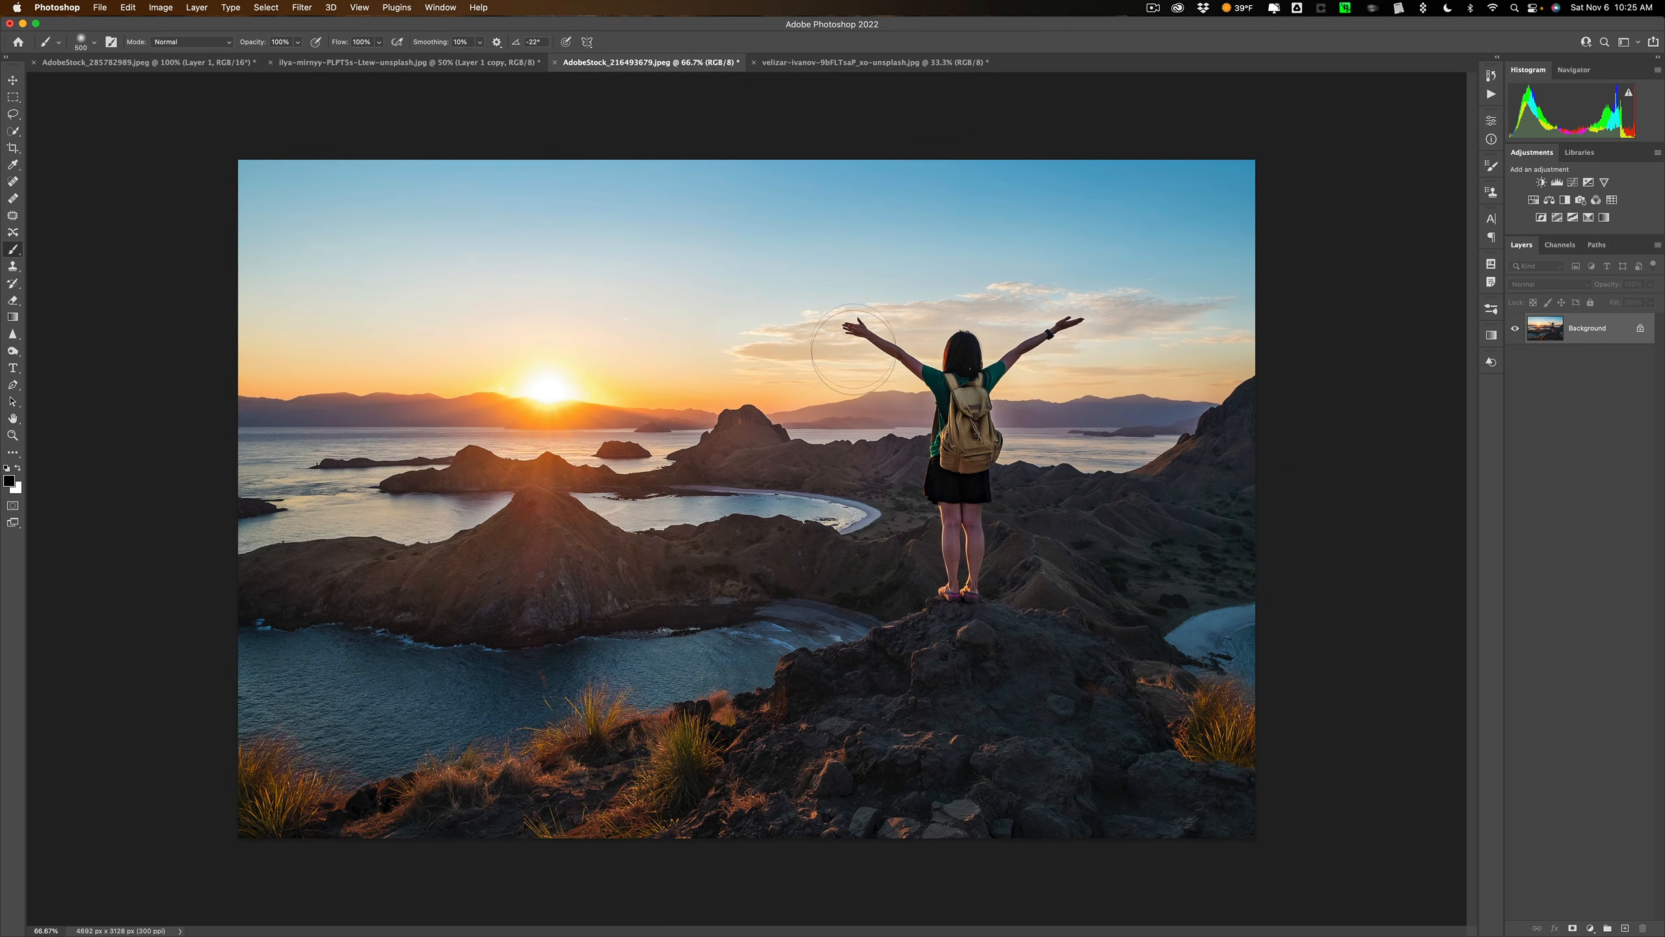
pyautogui.click(13, 80)
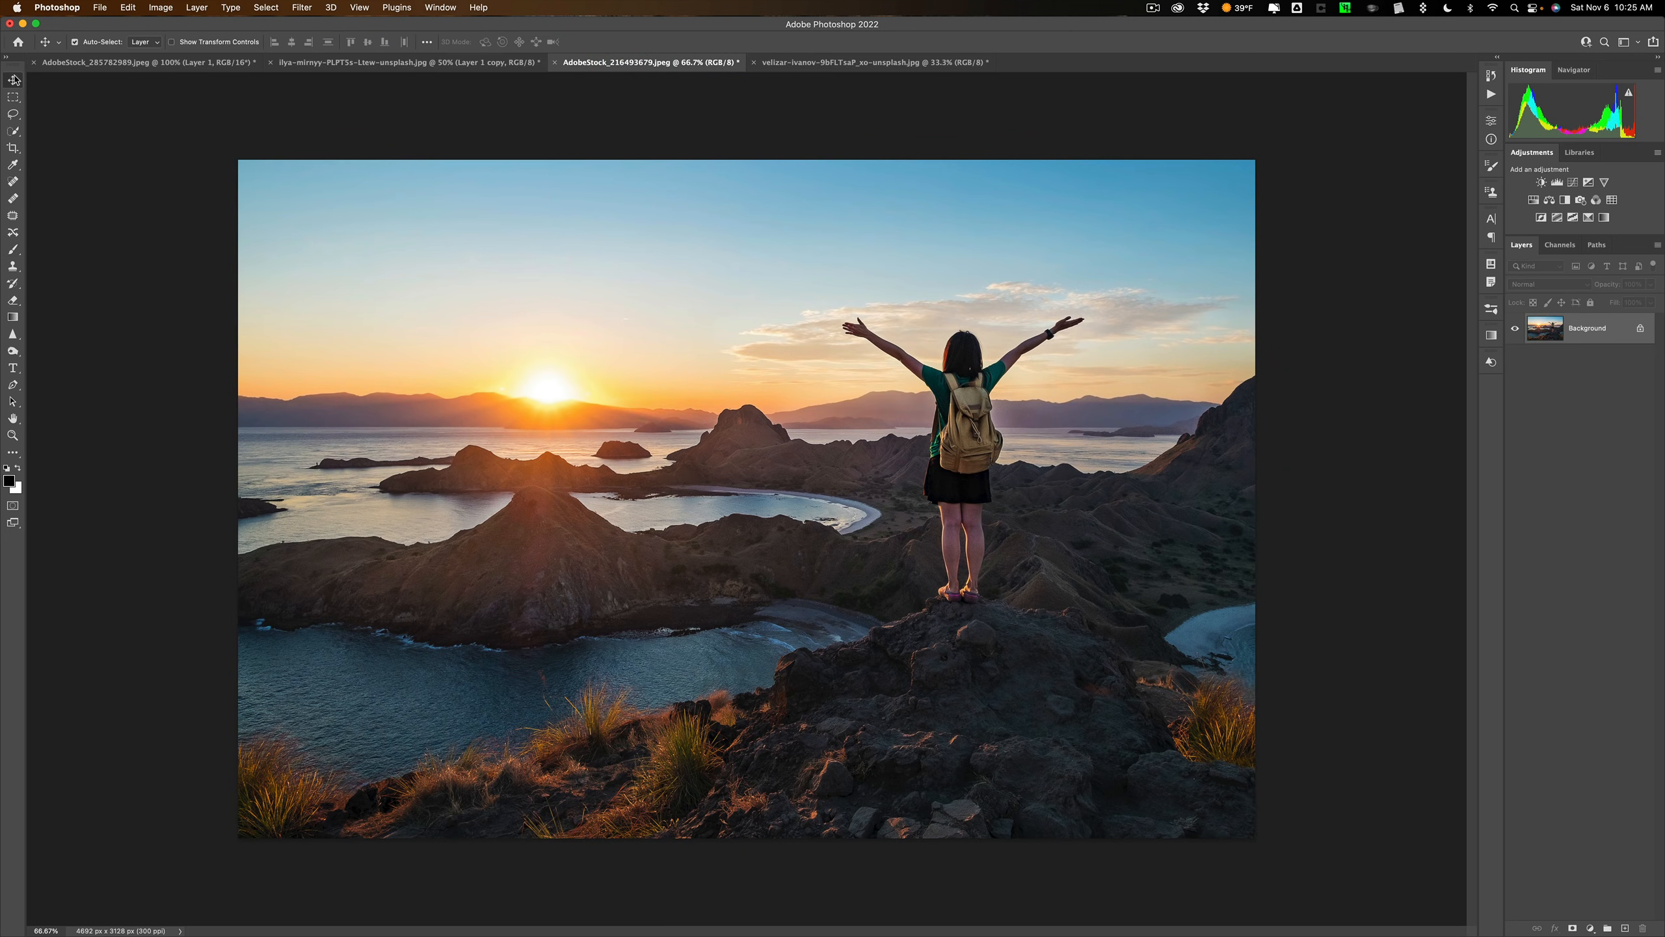
pyautogui.click(478, 7)
pyautogui.click(420, 80)
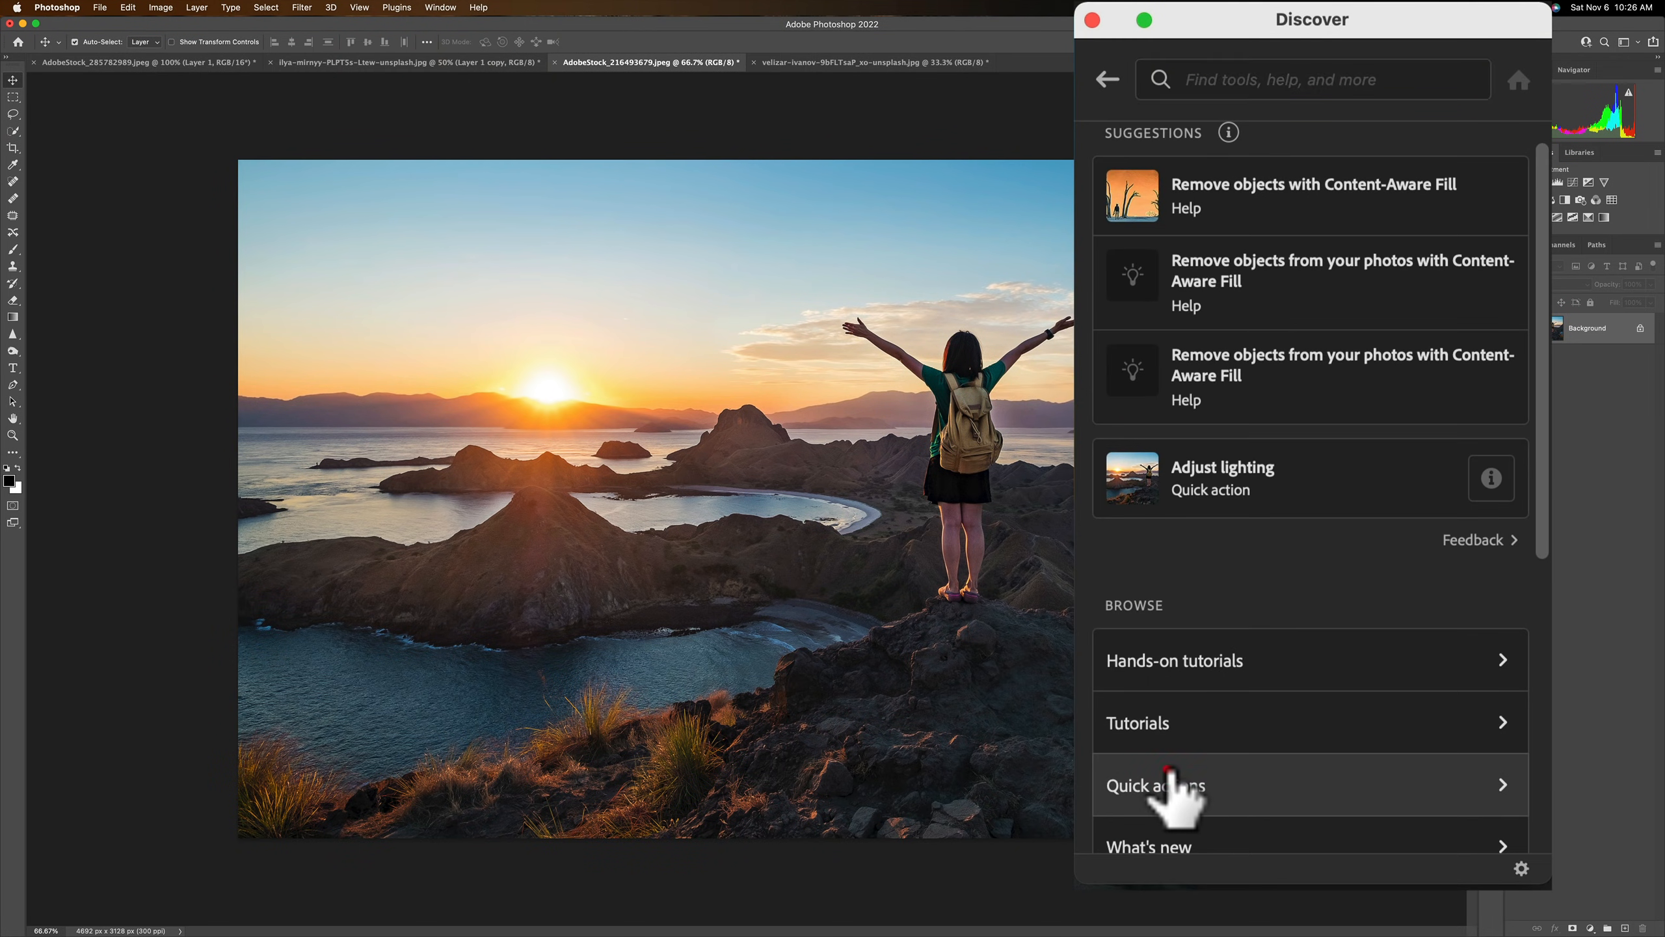
pyautogui.click(1174, 787)
pyautogui.scroll(-5, 1245, 662)
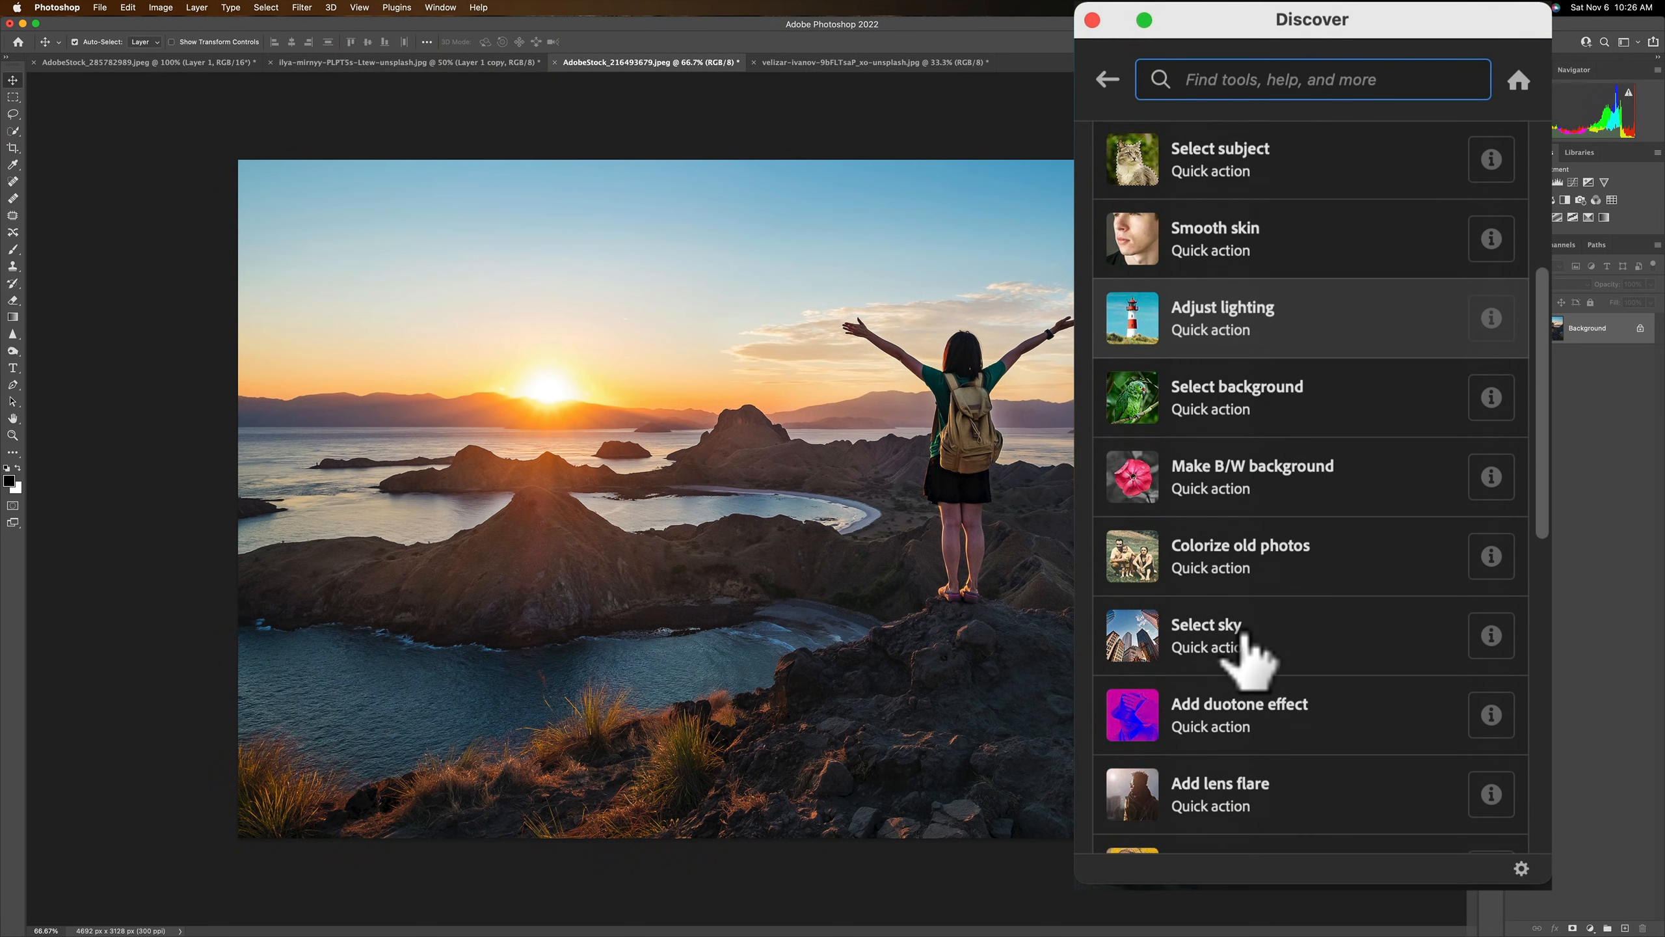
pyautogui.scroll(-1, 1246, 655)
pyautogui.scroll(-2, 1249, 661)
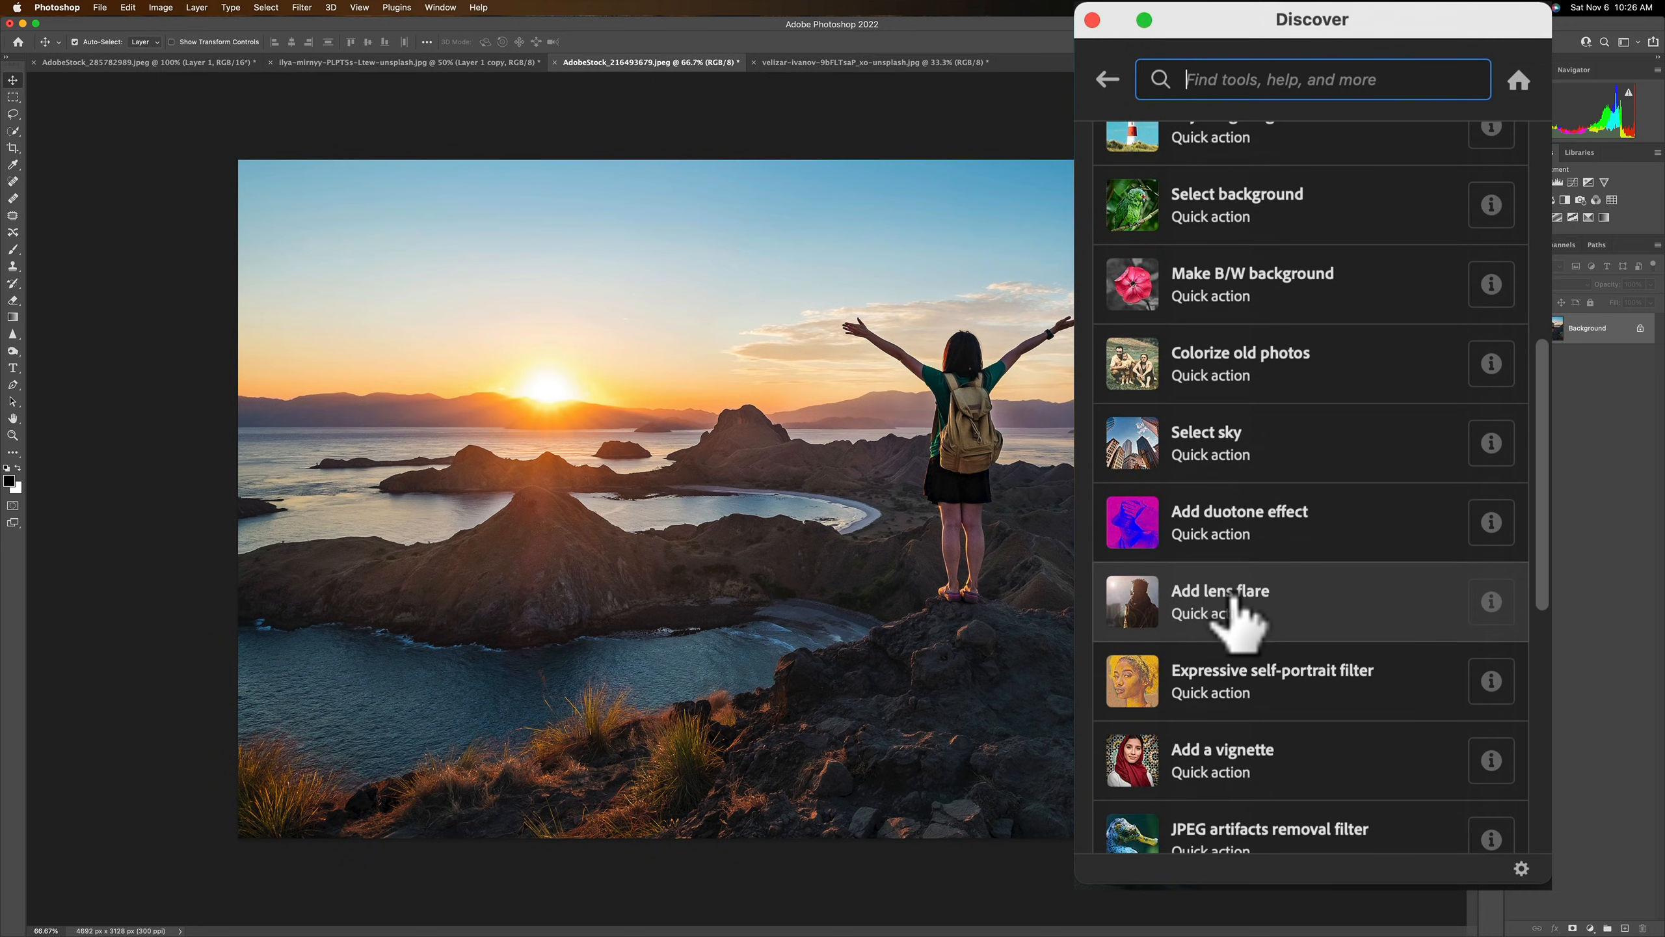
pyautogui.click(1236, 610)
pyautogui.click(1228, 594)
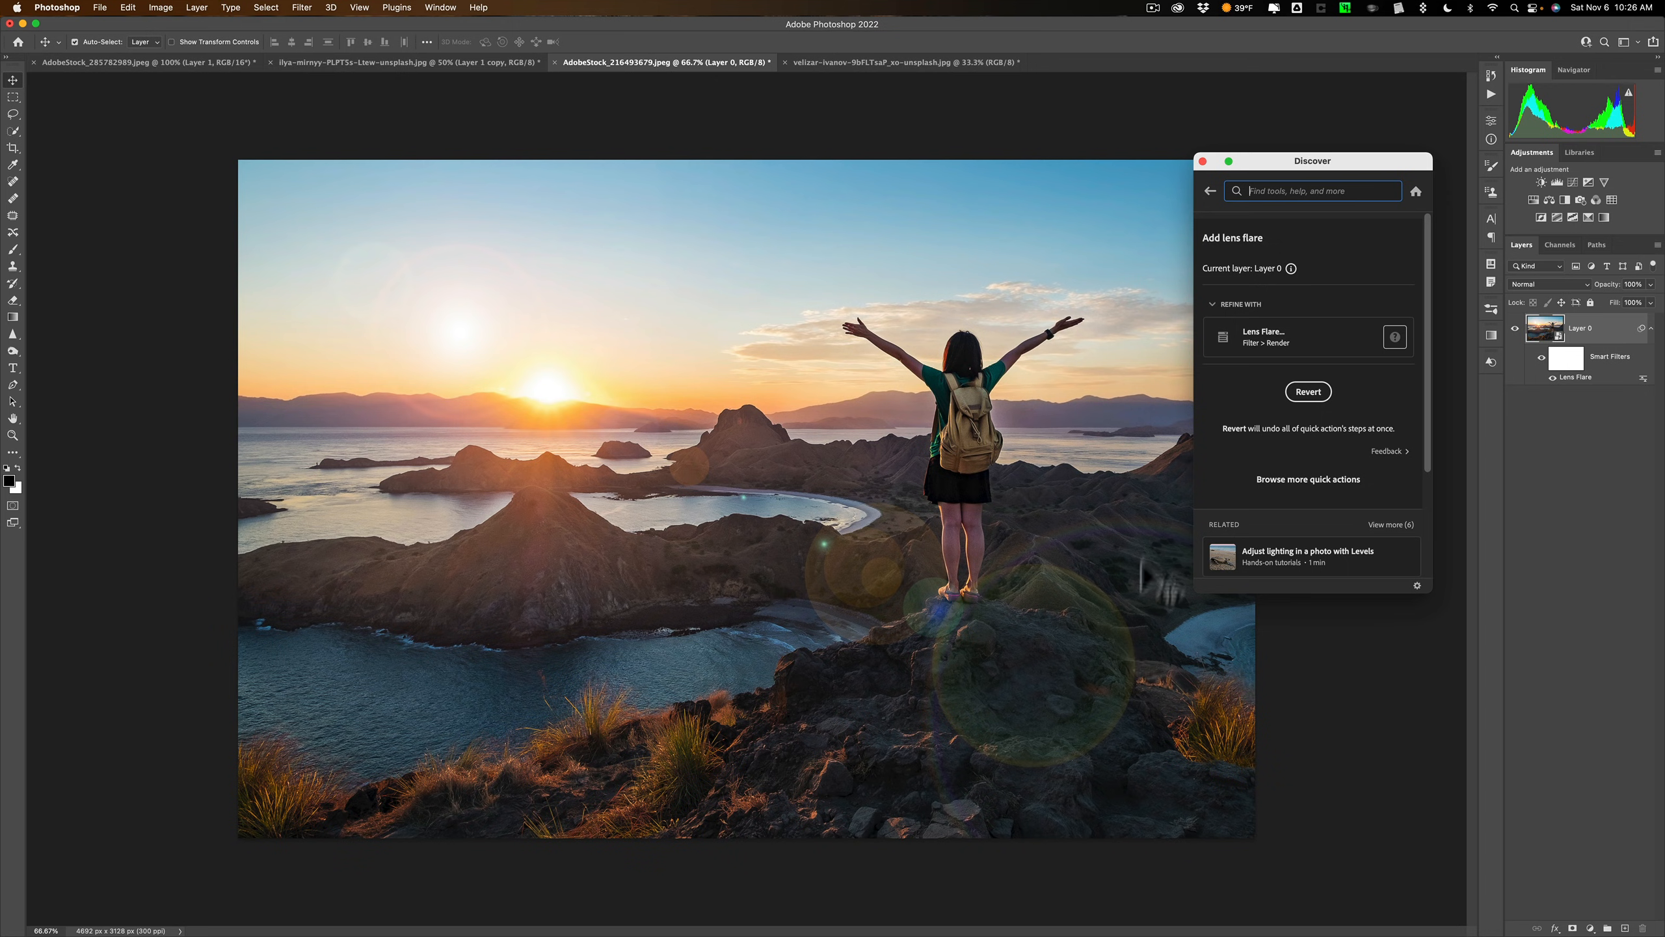
pyautogui.click(1202, 162)
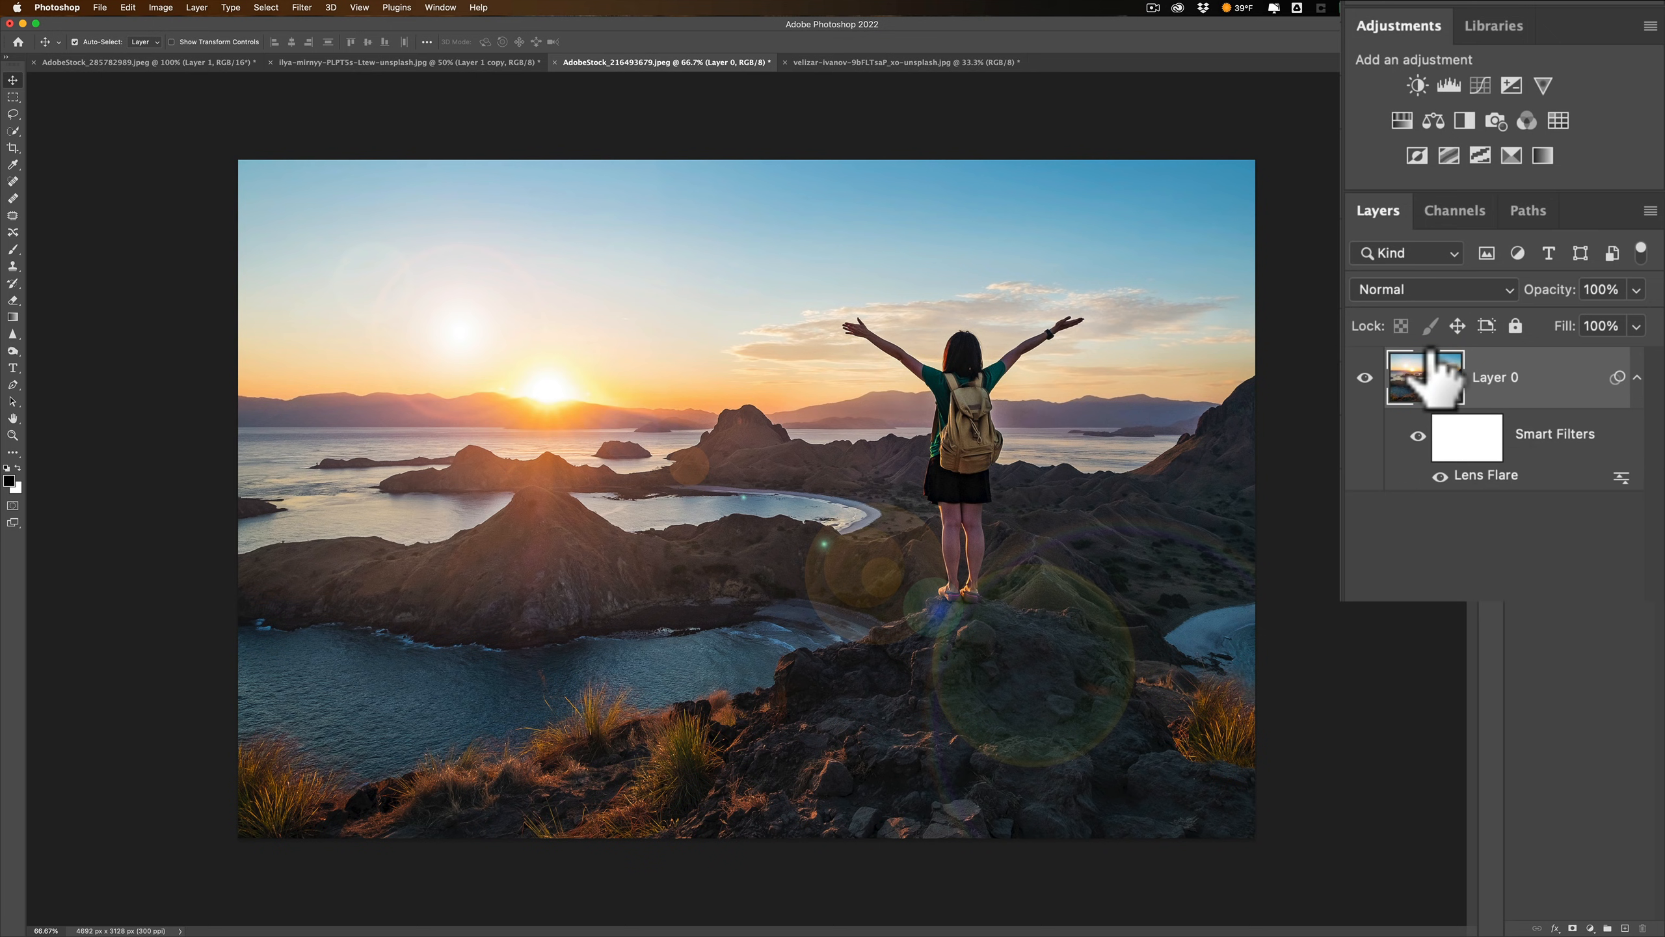
# Edit the Lens Flare smart filter on Layer 0 and set its brightness to 109%.
pyautogui.doubleClick(1472, 480)
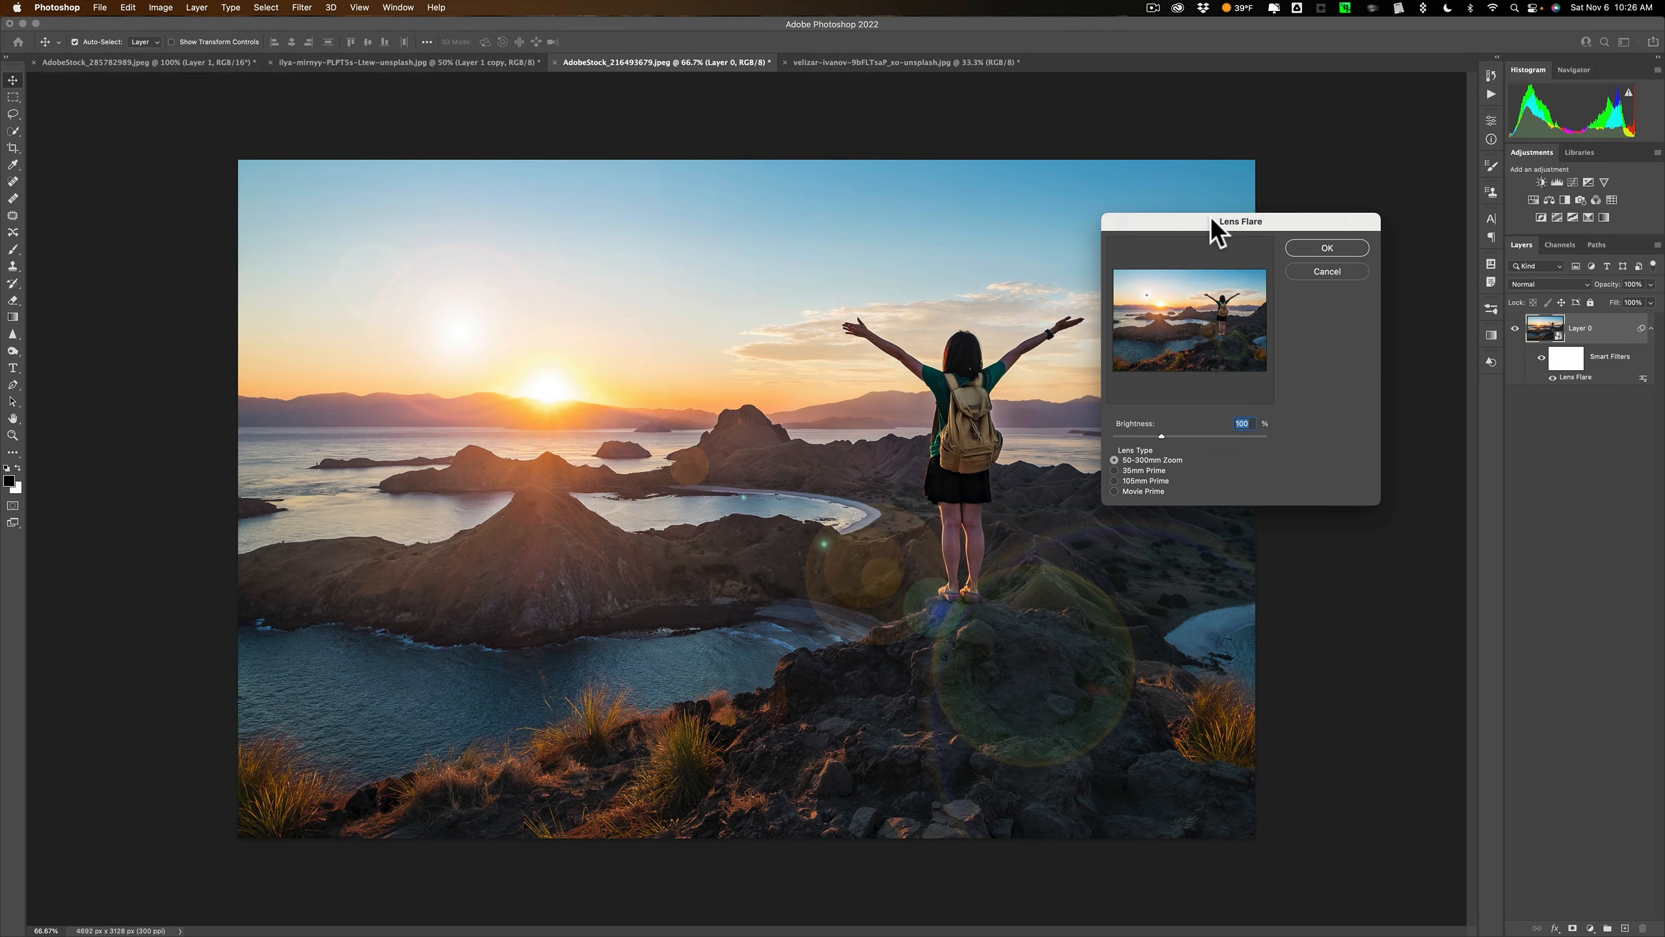
pyautogui.moveTo(1214, 230); pyautogui.dragTo(1366, 179)
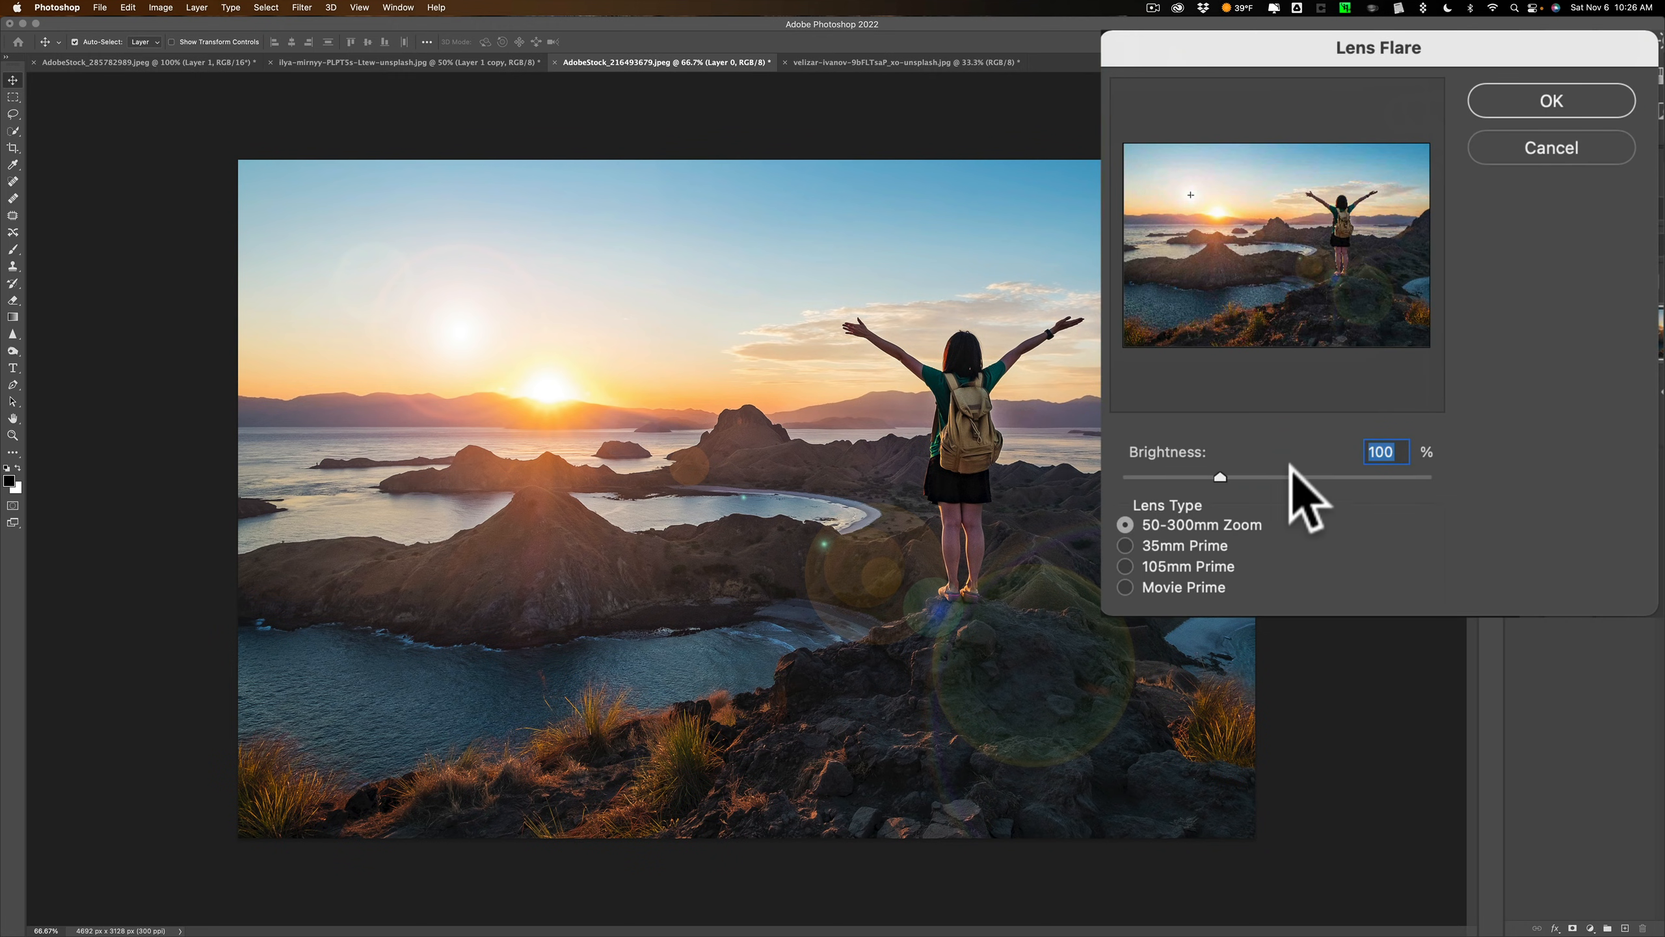
pyautogui.click(1292, 477)
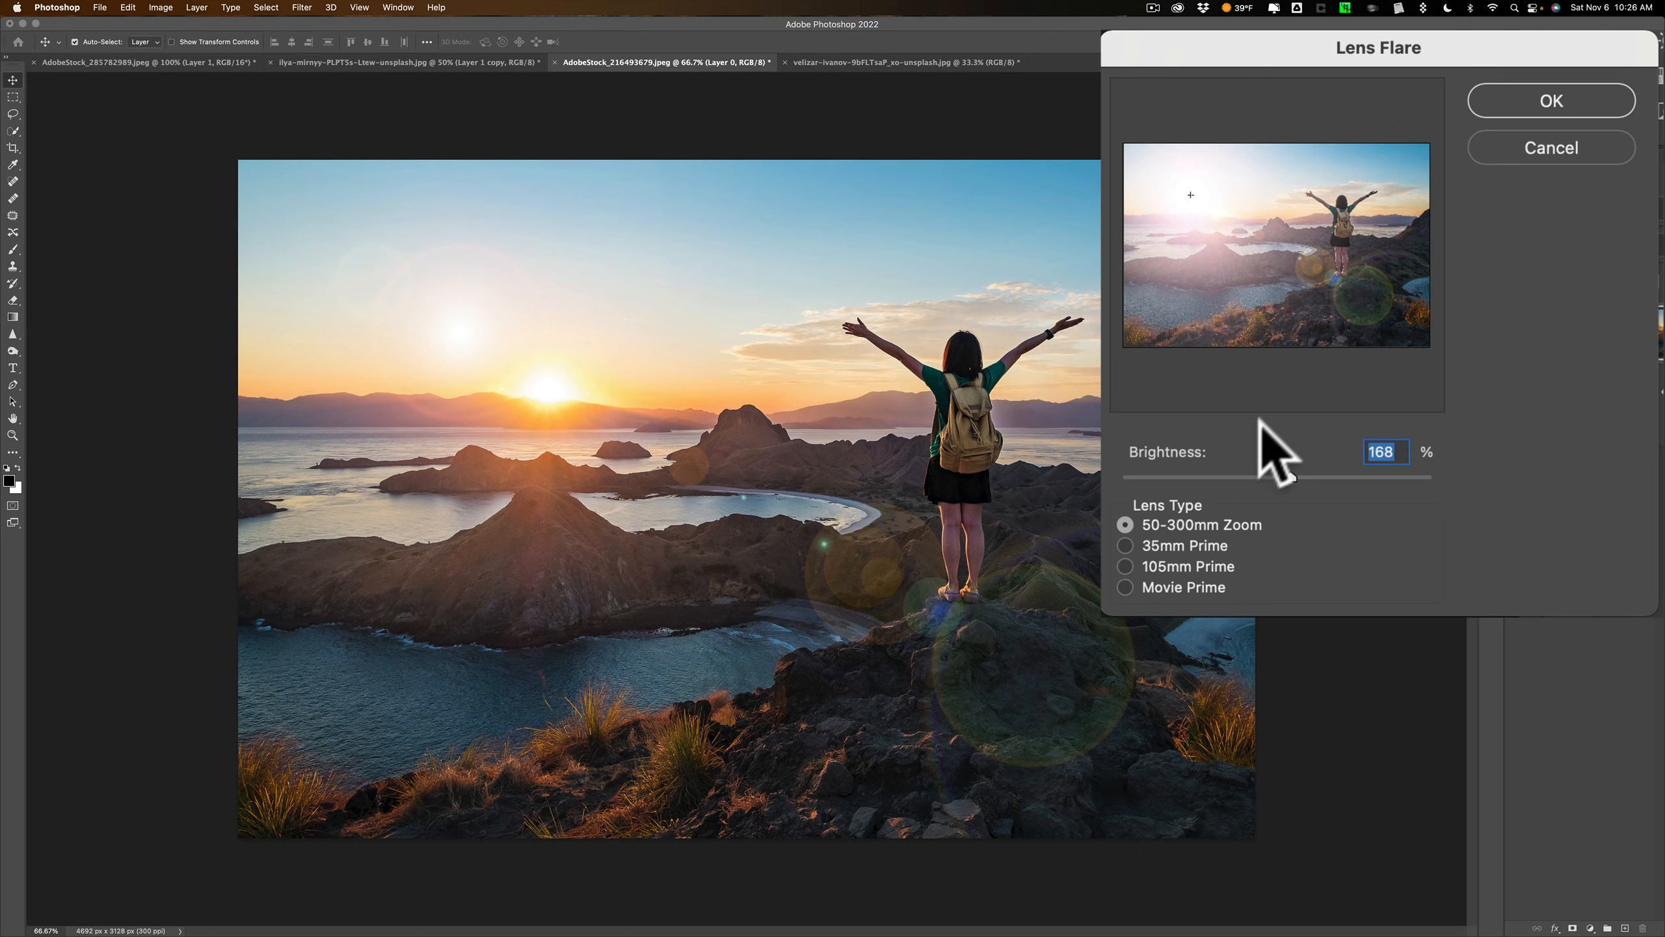
pyautogui.click(1223, 473)
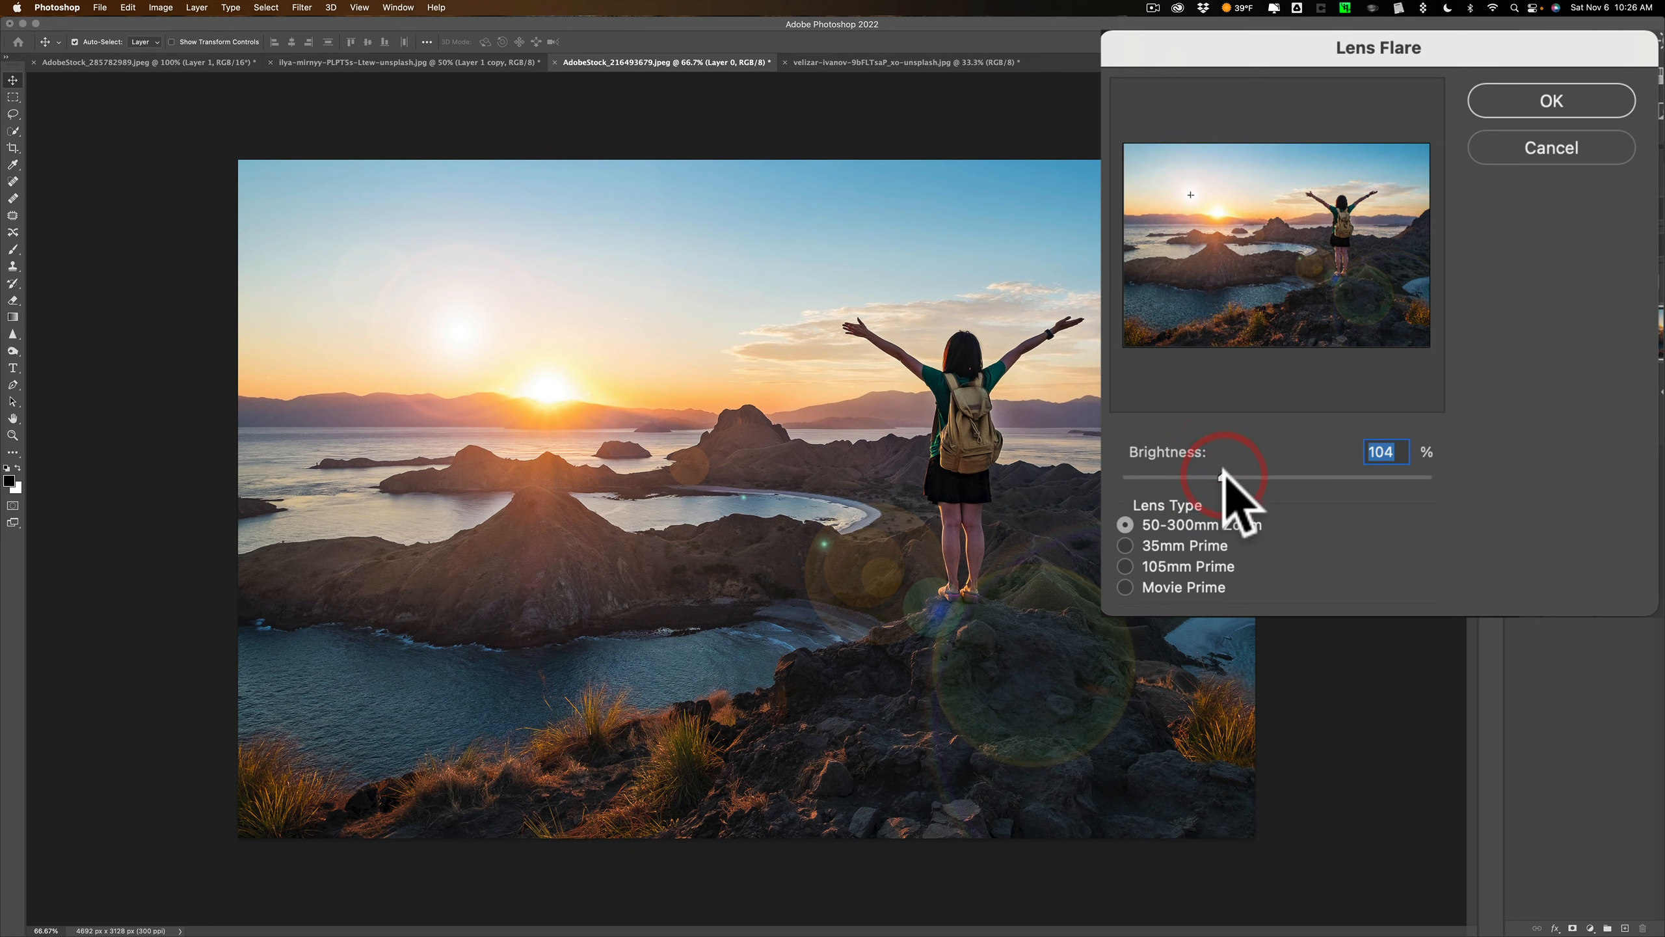
pyautogui.moveTo(1224, 472); pyautogui.dragTo(1231, 474)
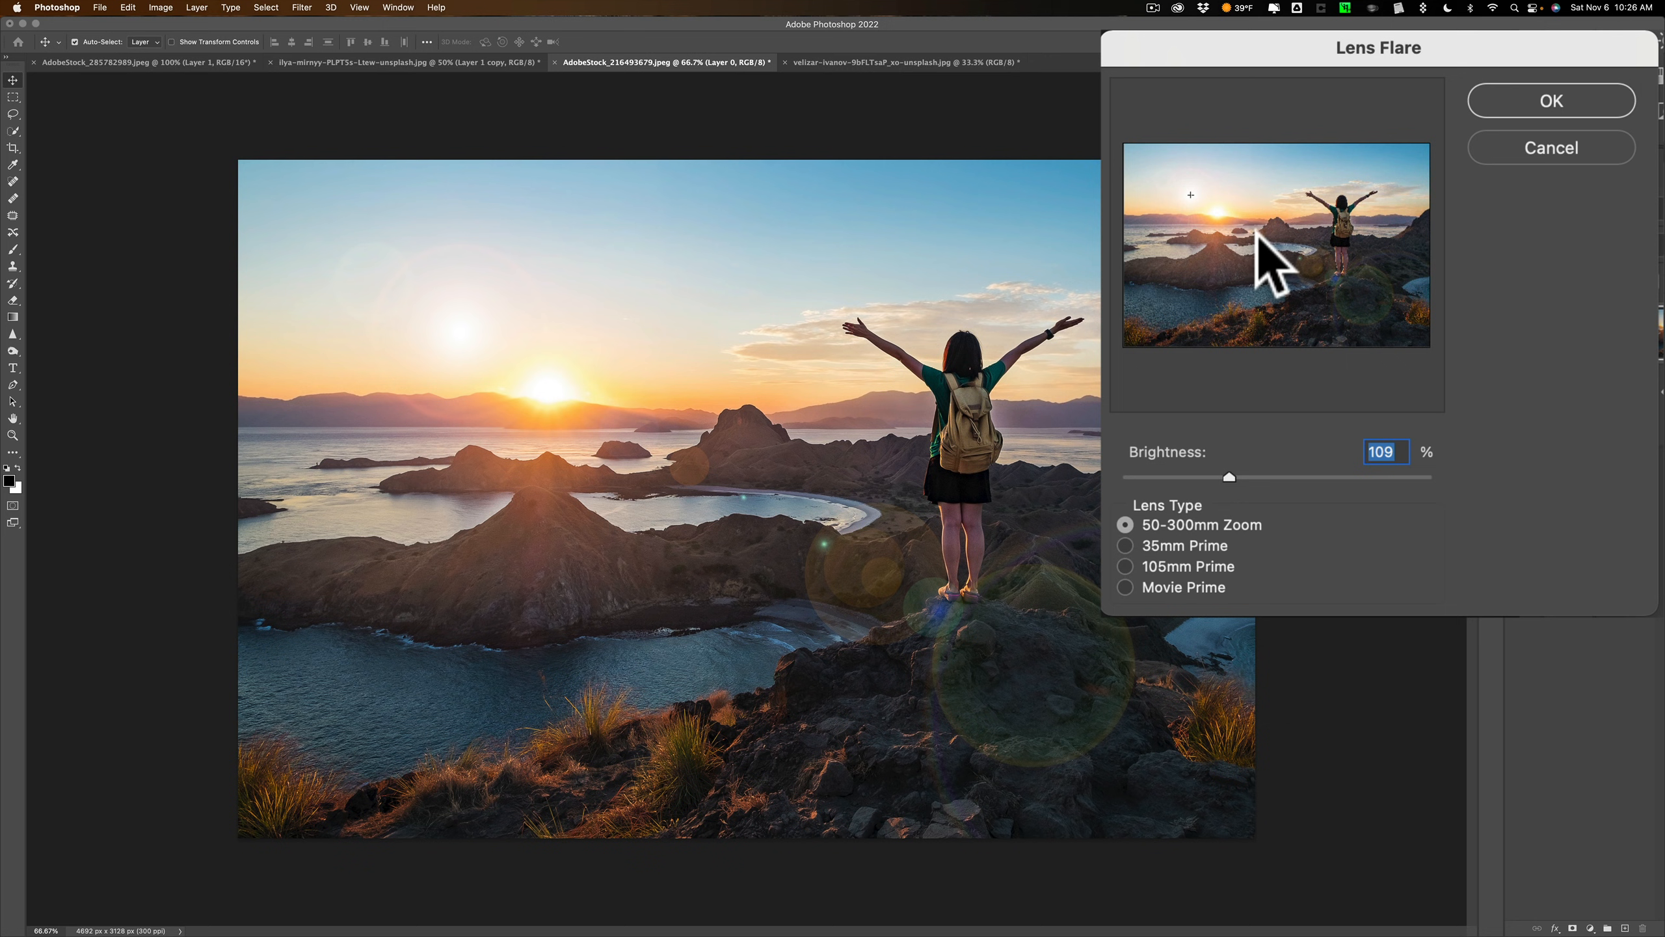
# Preview the available lens types, choose 35mm Prime, and apply the flare in the upper-right corner of the sky.
pyautogui.click(1125, 545)
pyautogui.click(1125, 566)
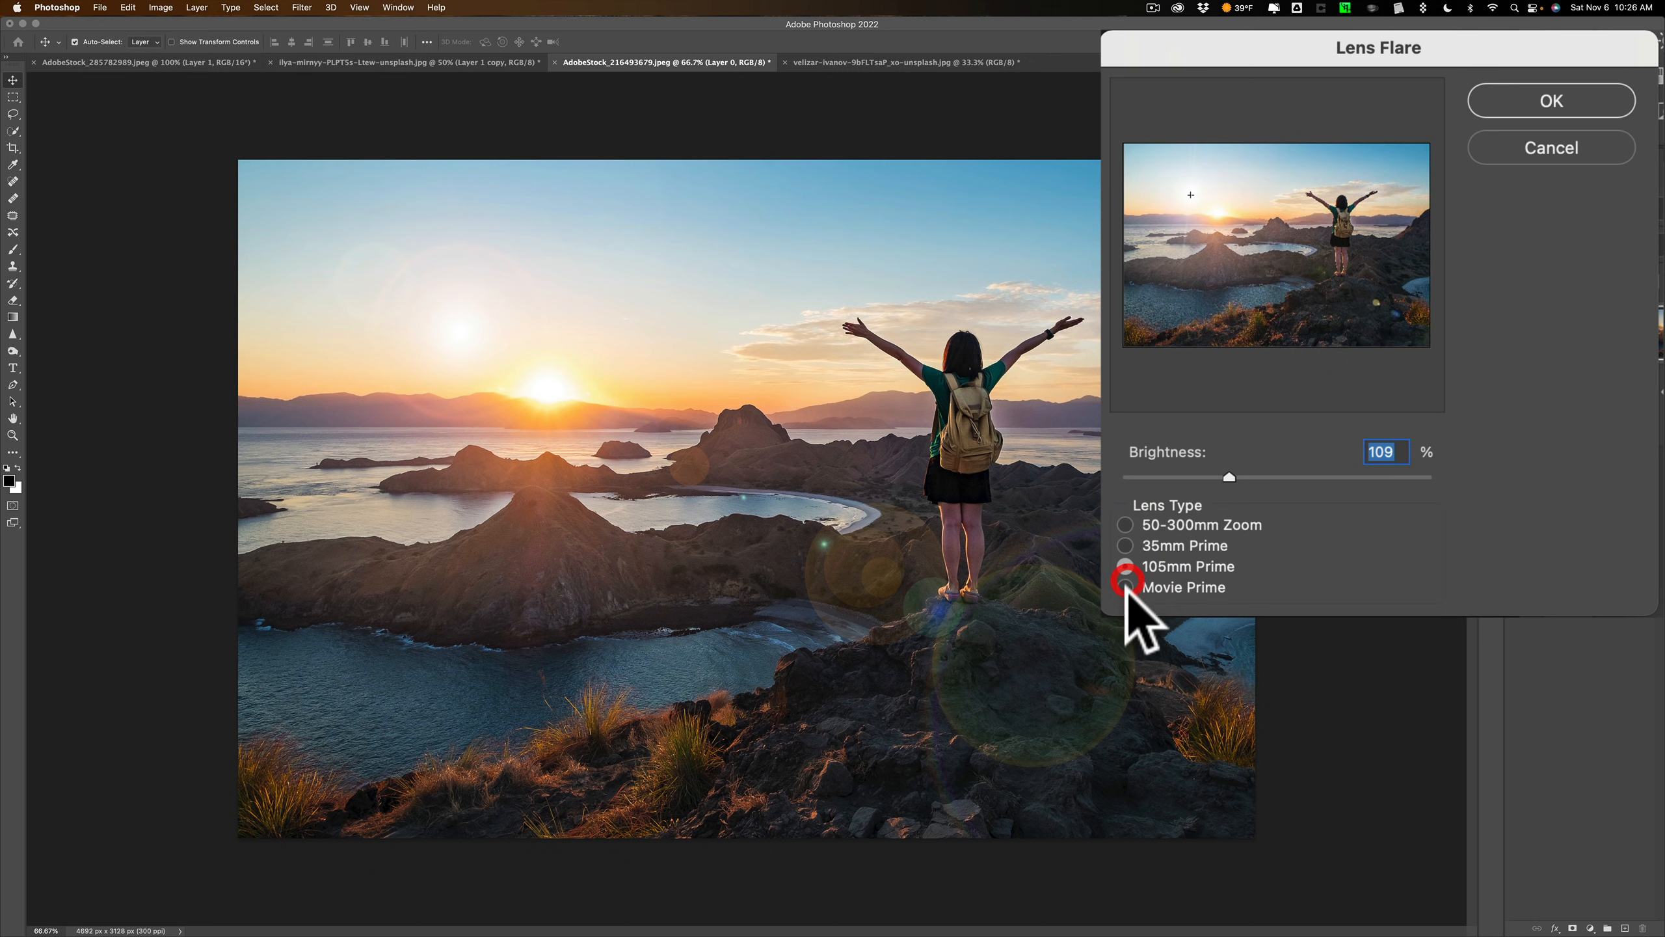
pyautogui.click(1125, 587)
pyautogui.click(1126, 566)
pyautogui.click(1125, 546)
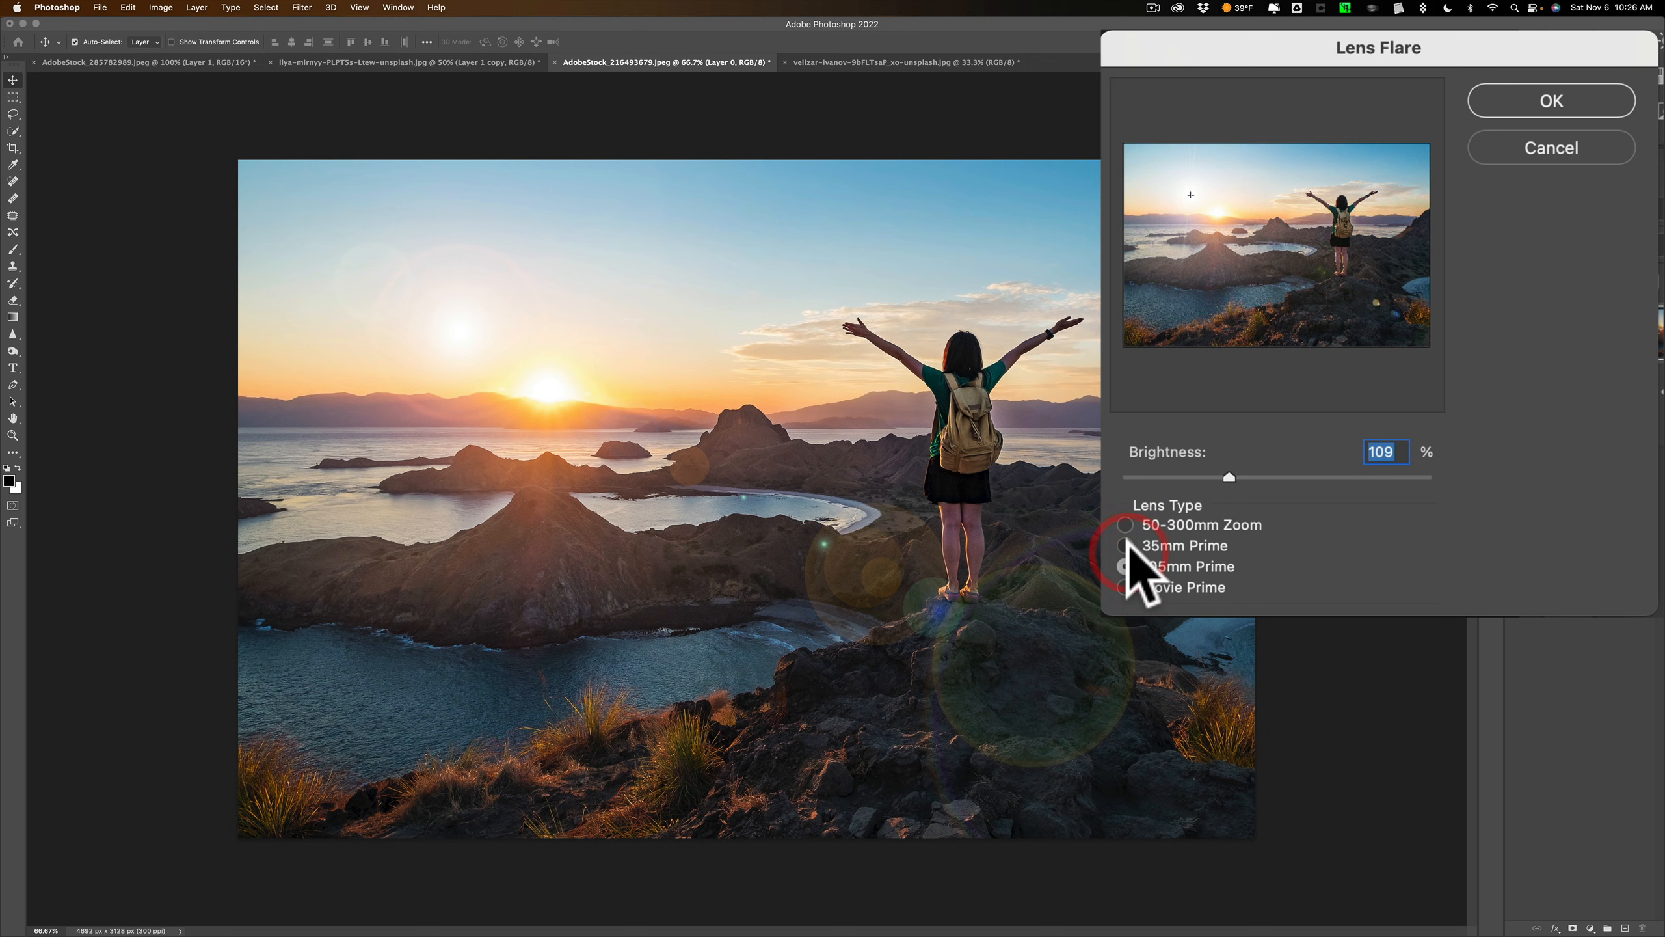
pyautogui.click(1125, 525)
pyautogui.click(1125, 546)
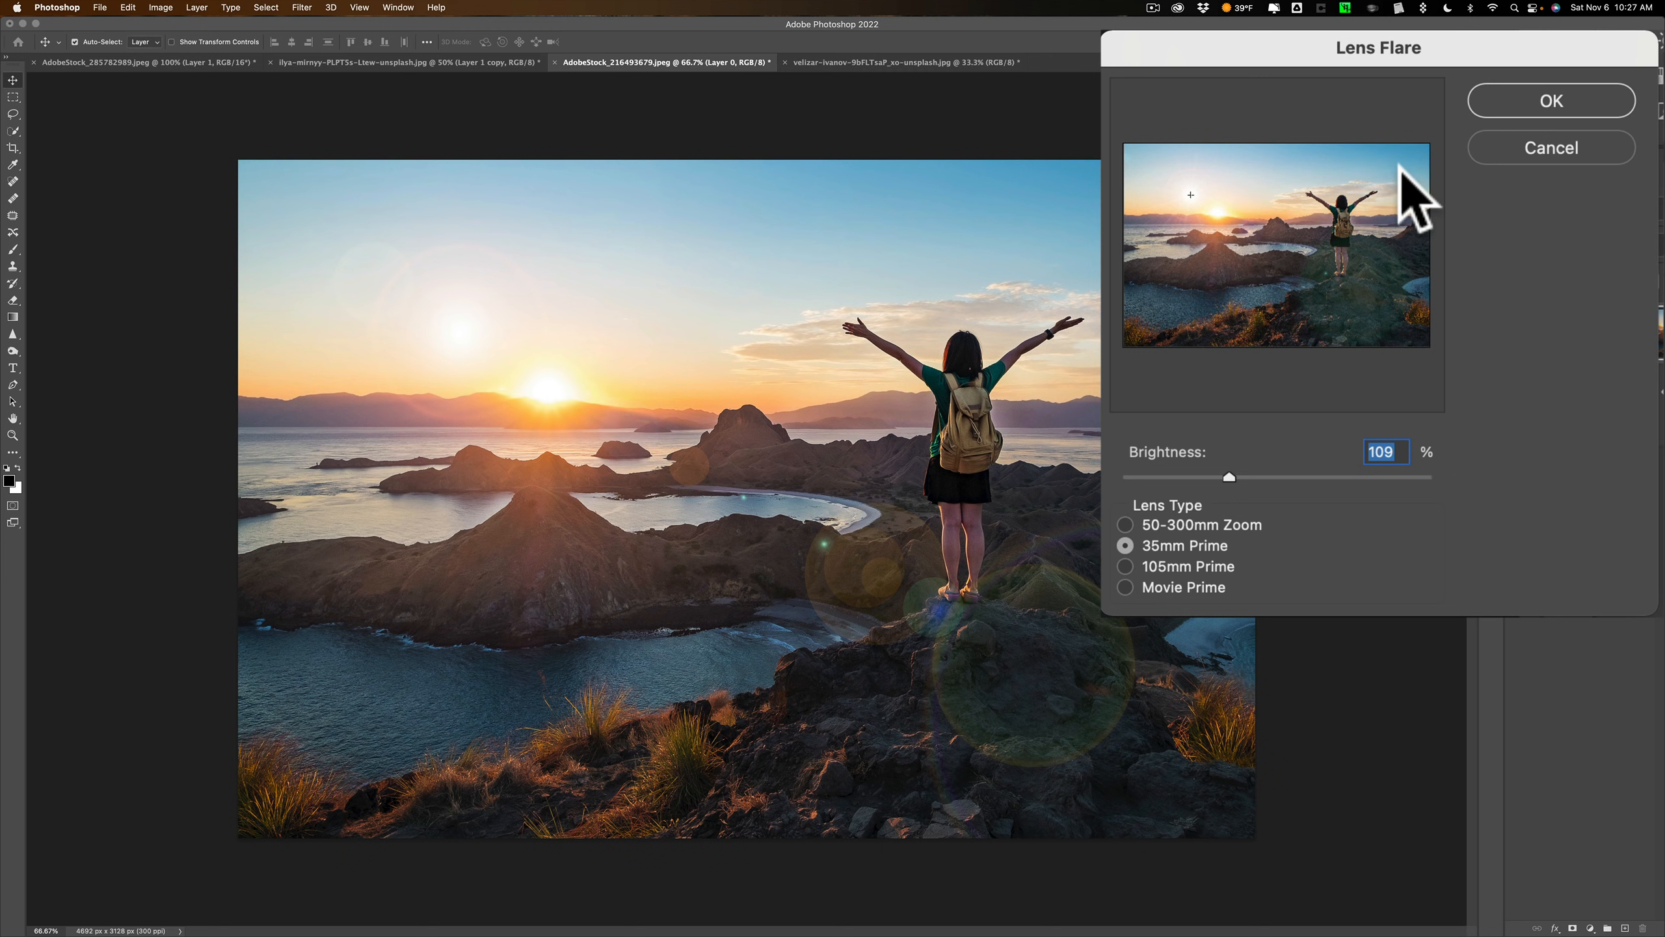
pyautogui.click(1400, 169)
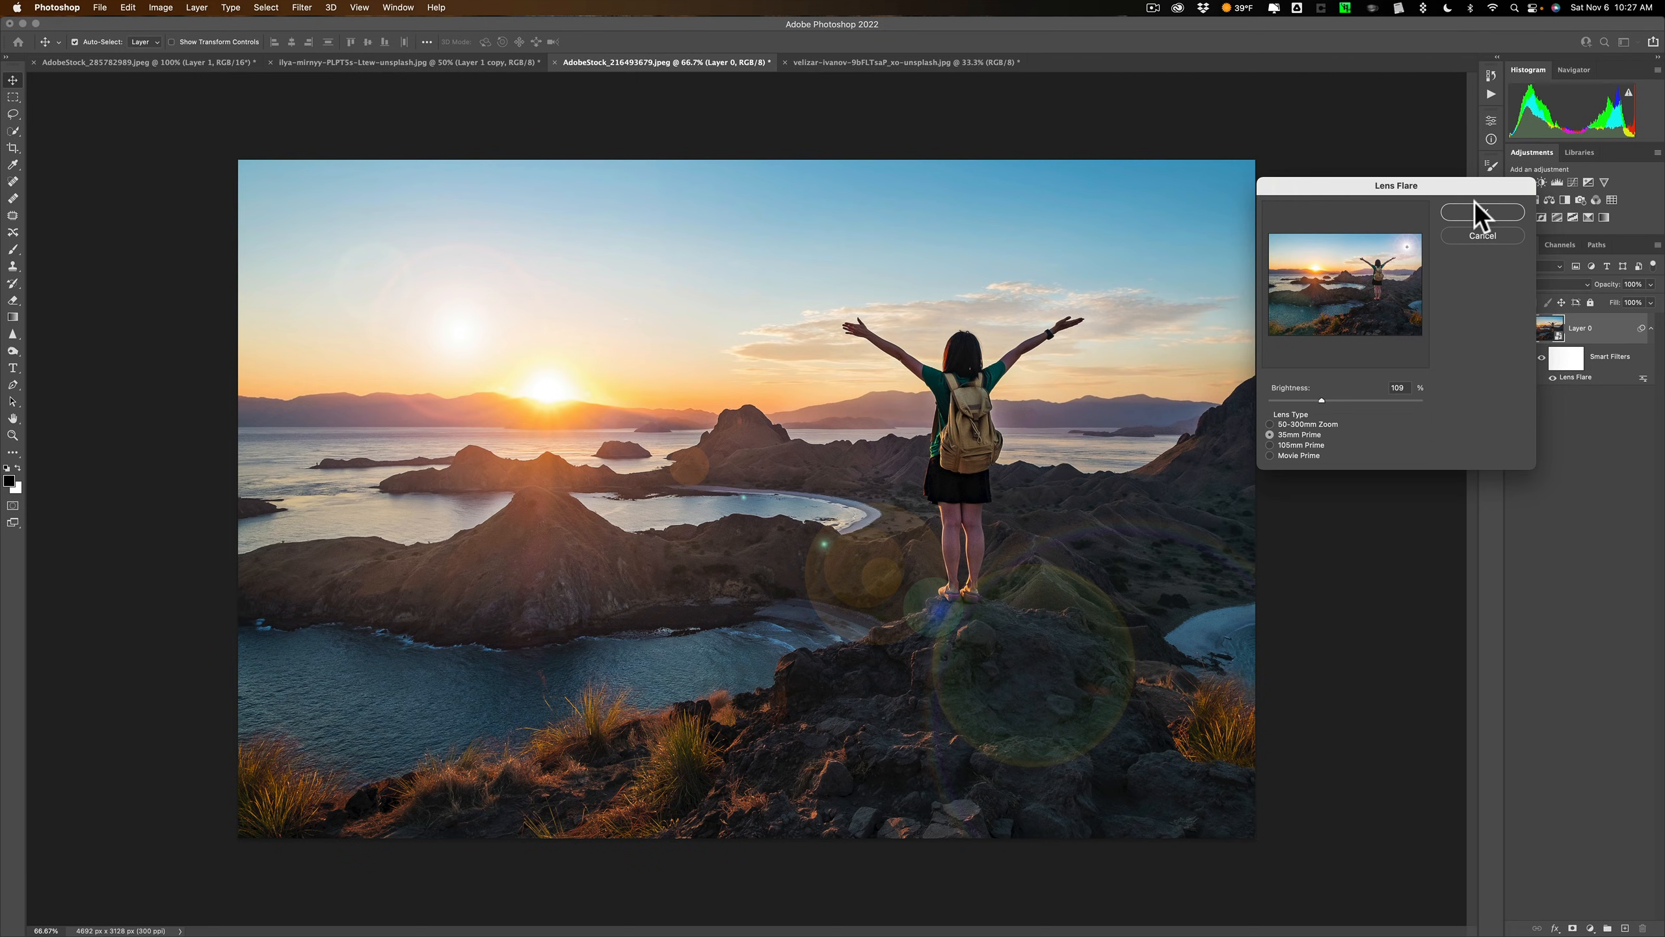
pyautogui.click(1475, 211)
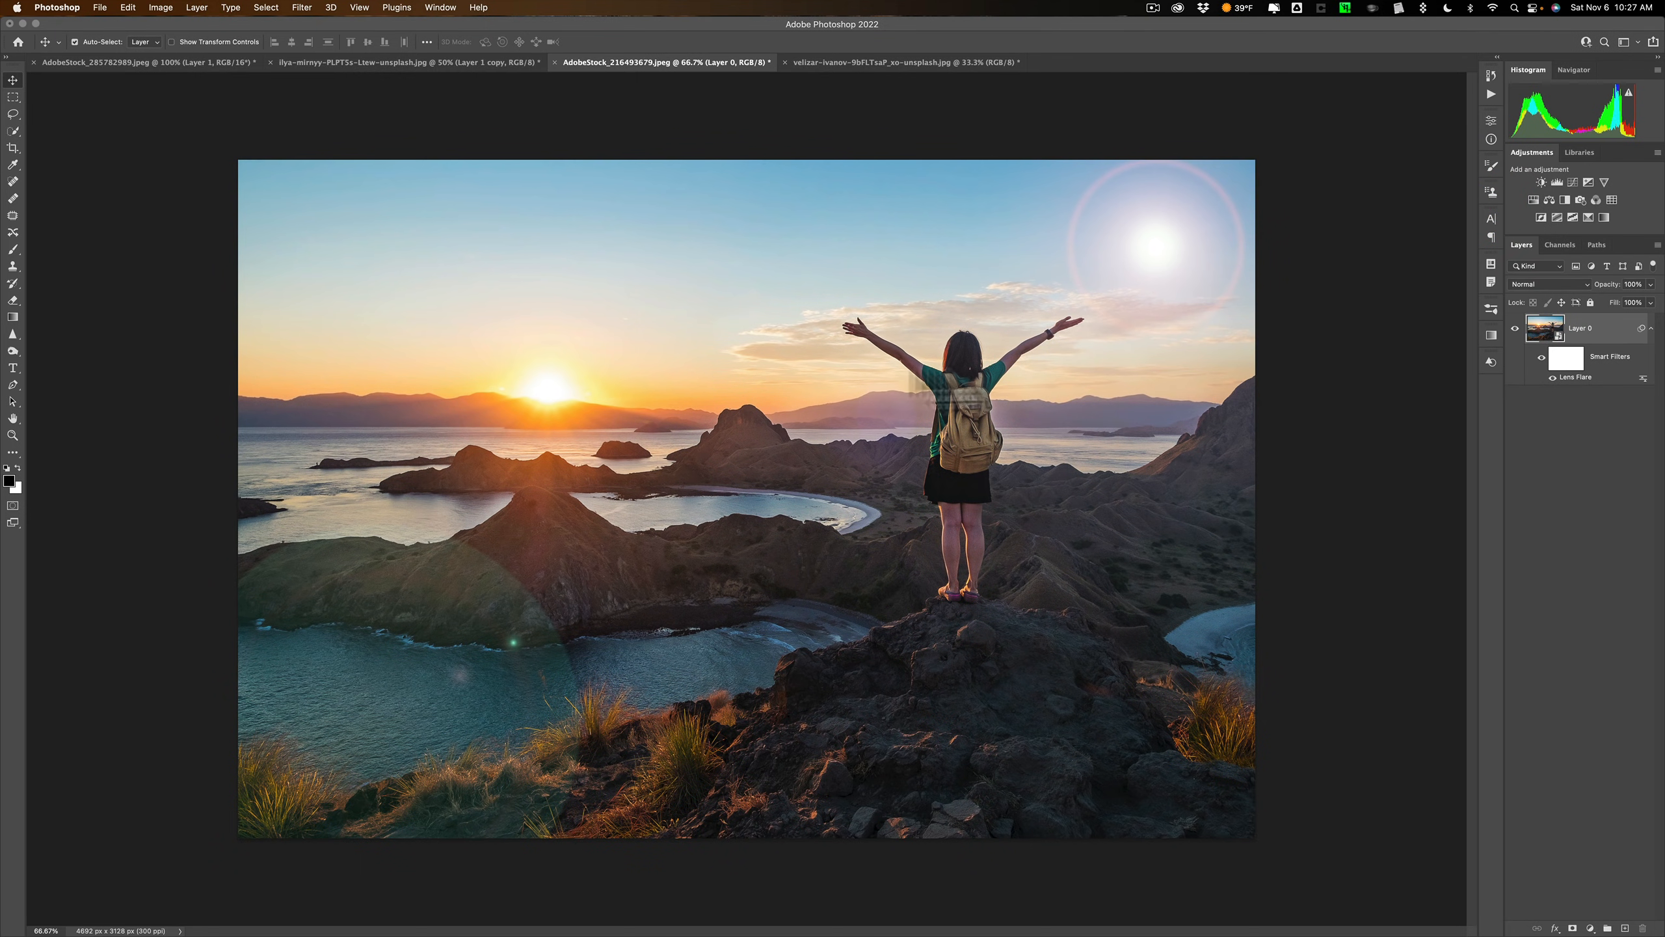
# Re-edit the Lens Flare smart filter to place the flare in the sky's upper-left corner with the 50-300mm Zoom lens type.
pyautogui.doubleClick(1583, 382)
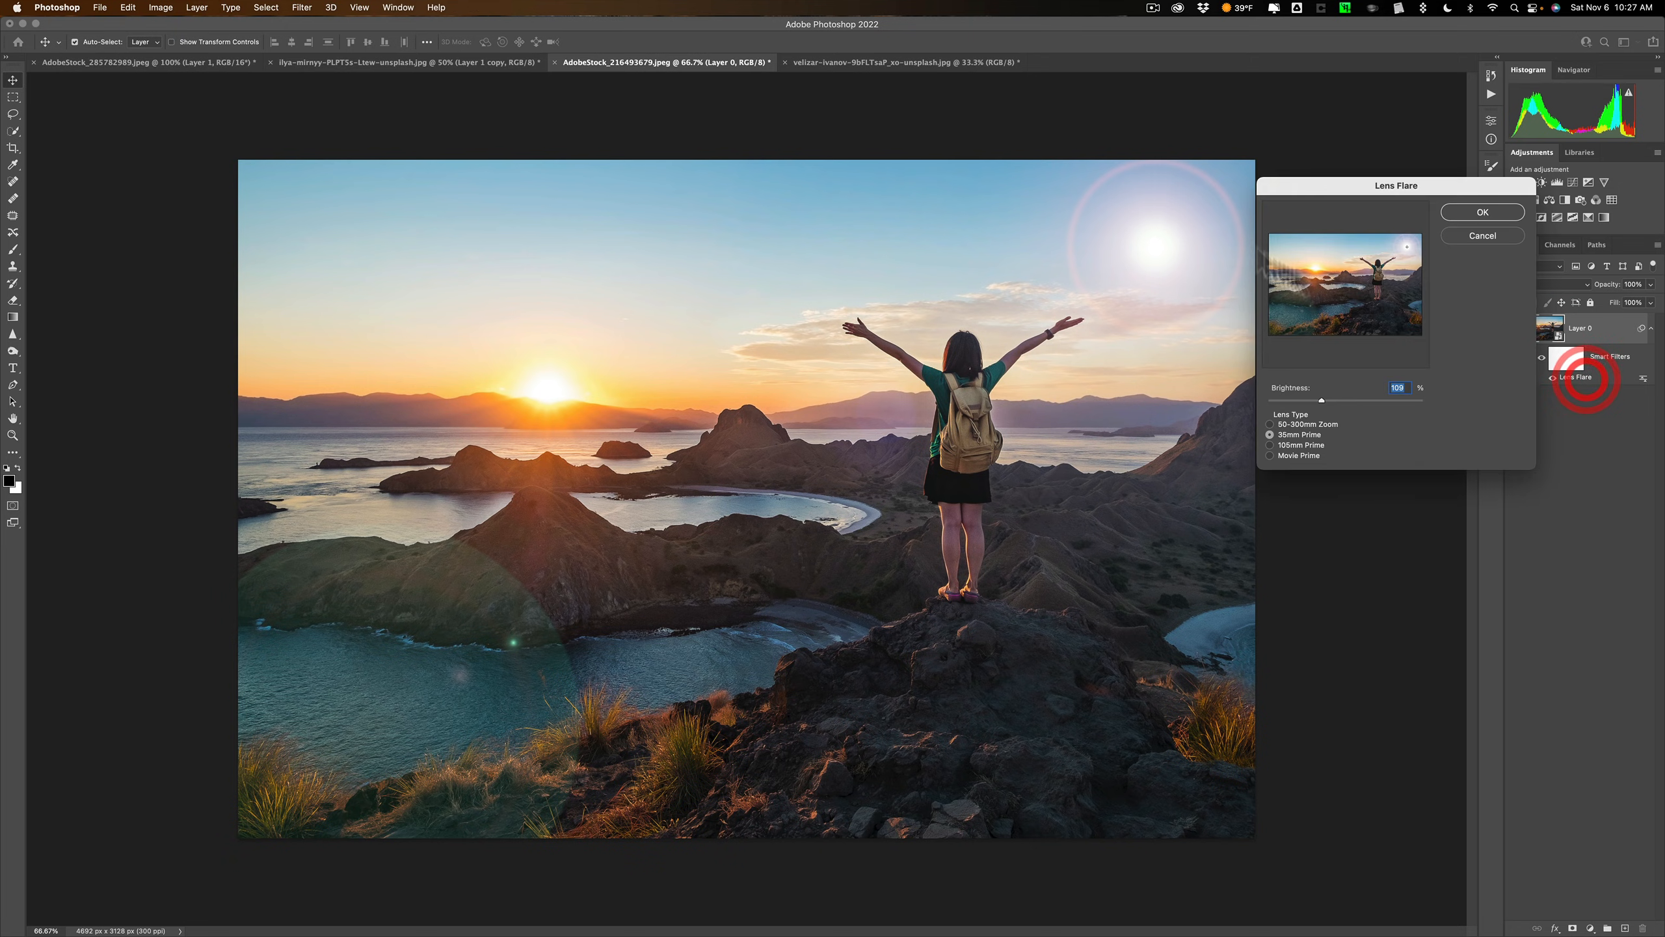
pyautogui.click(1283, 242)
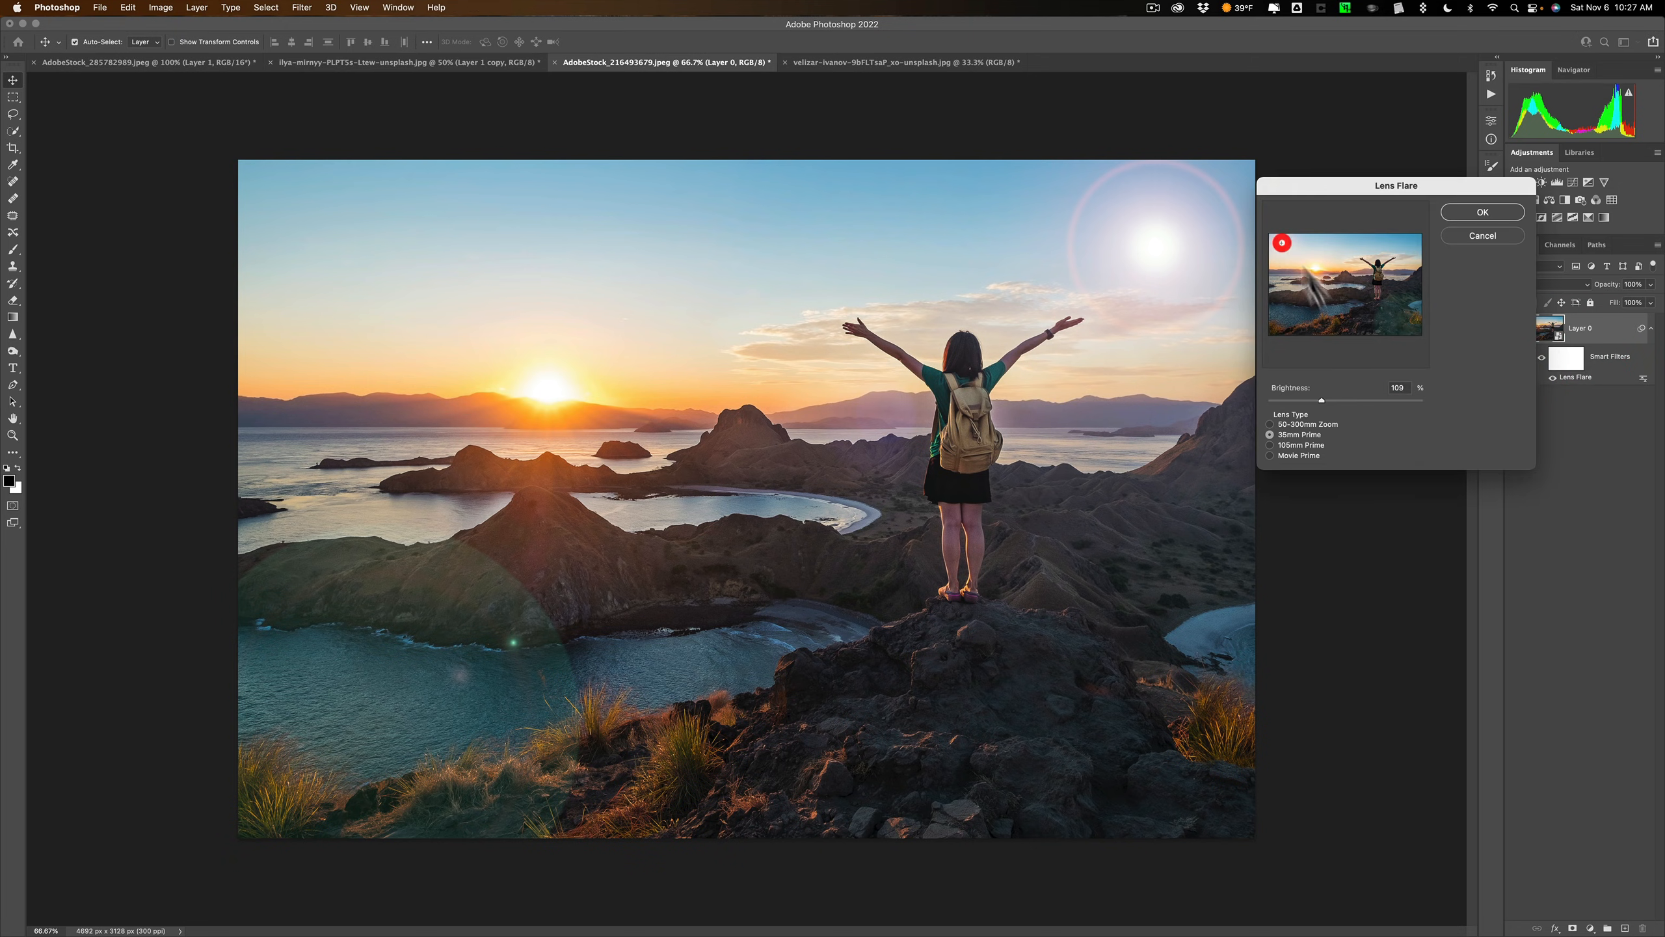
pyautogui.click(1269, 423)
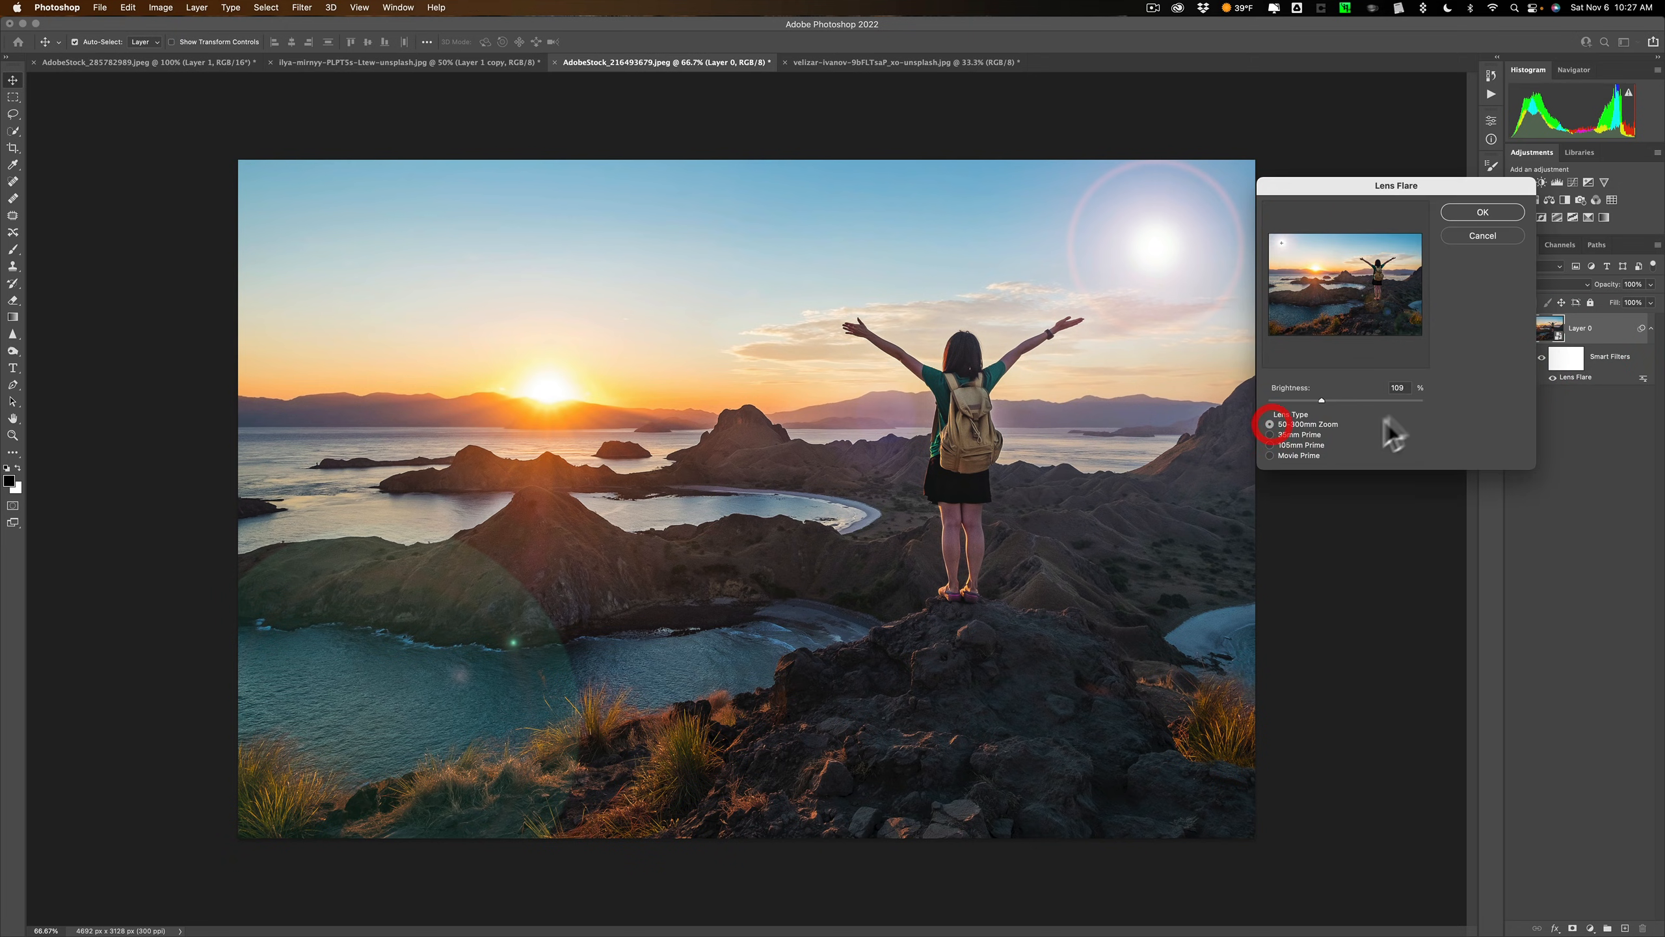
pyautogui.click(1476, 212)
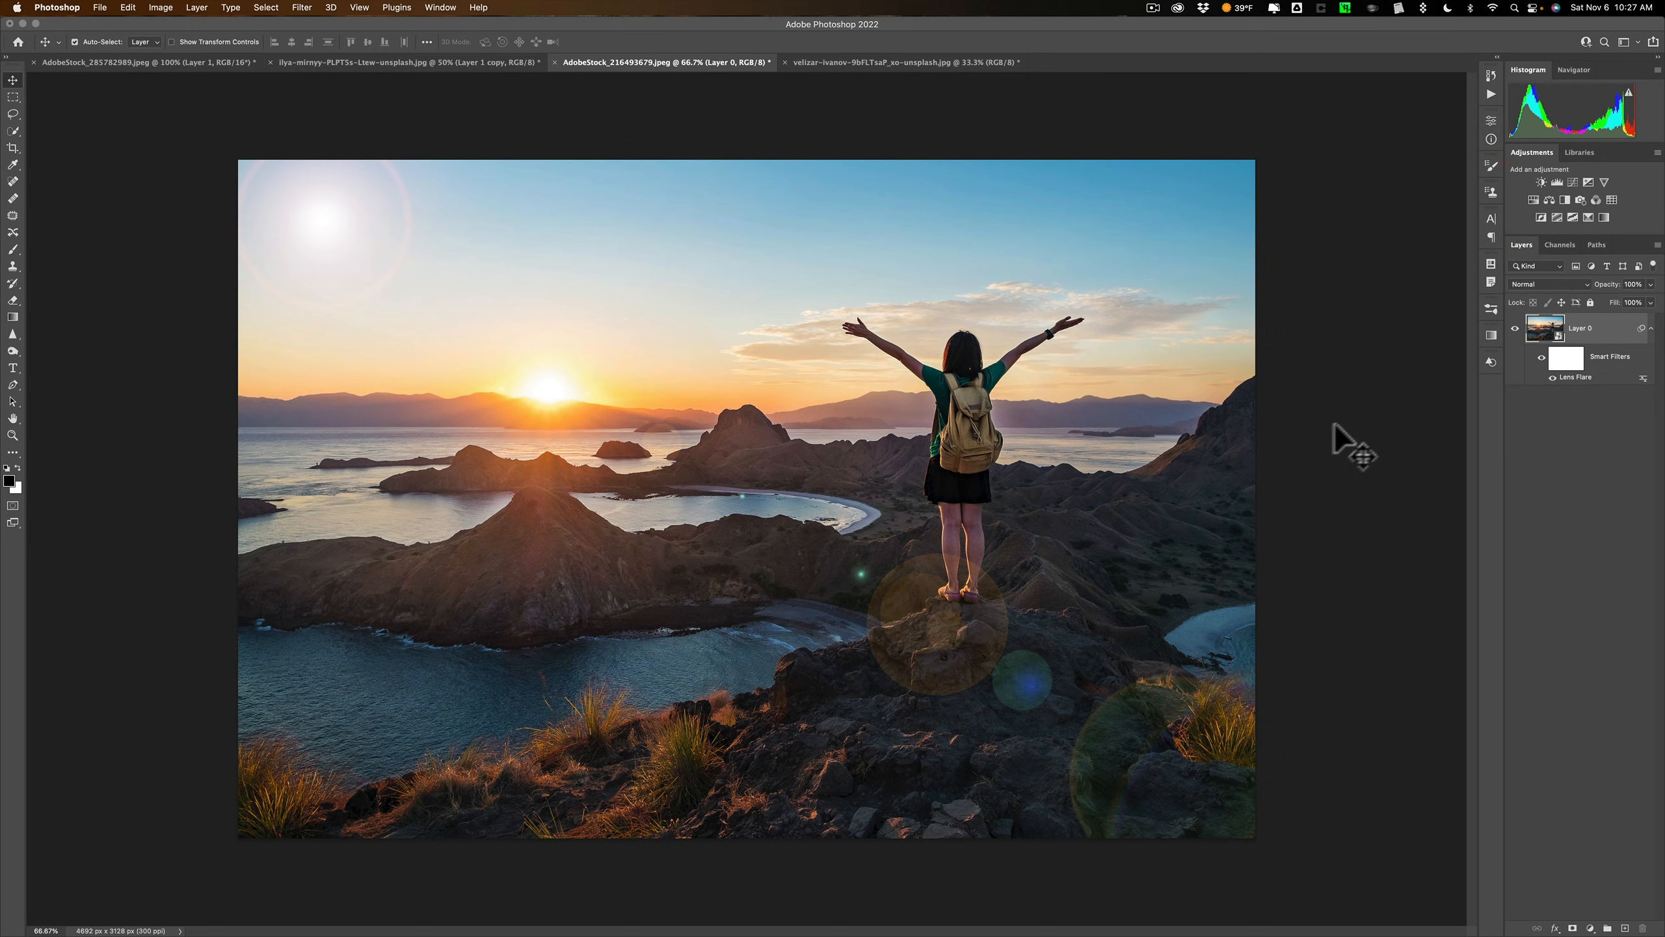
# In the image of the woman in profile against the wall, duplicate the Background layer and apply the Make B/W background quick action.
pyautogui.click(910, 64)
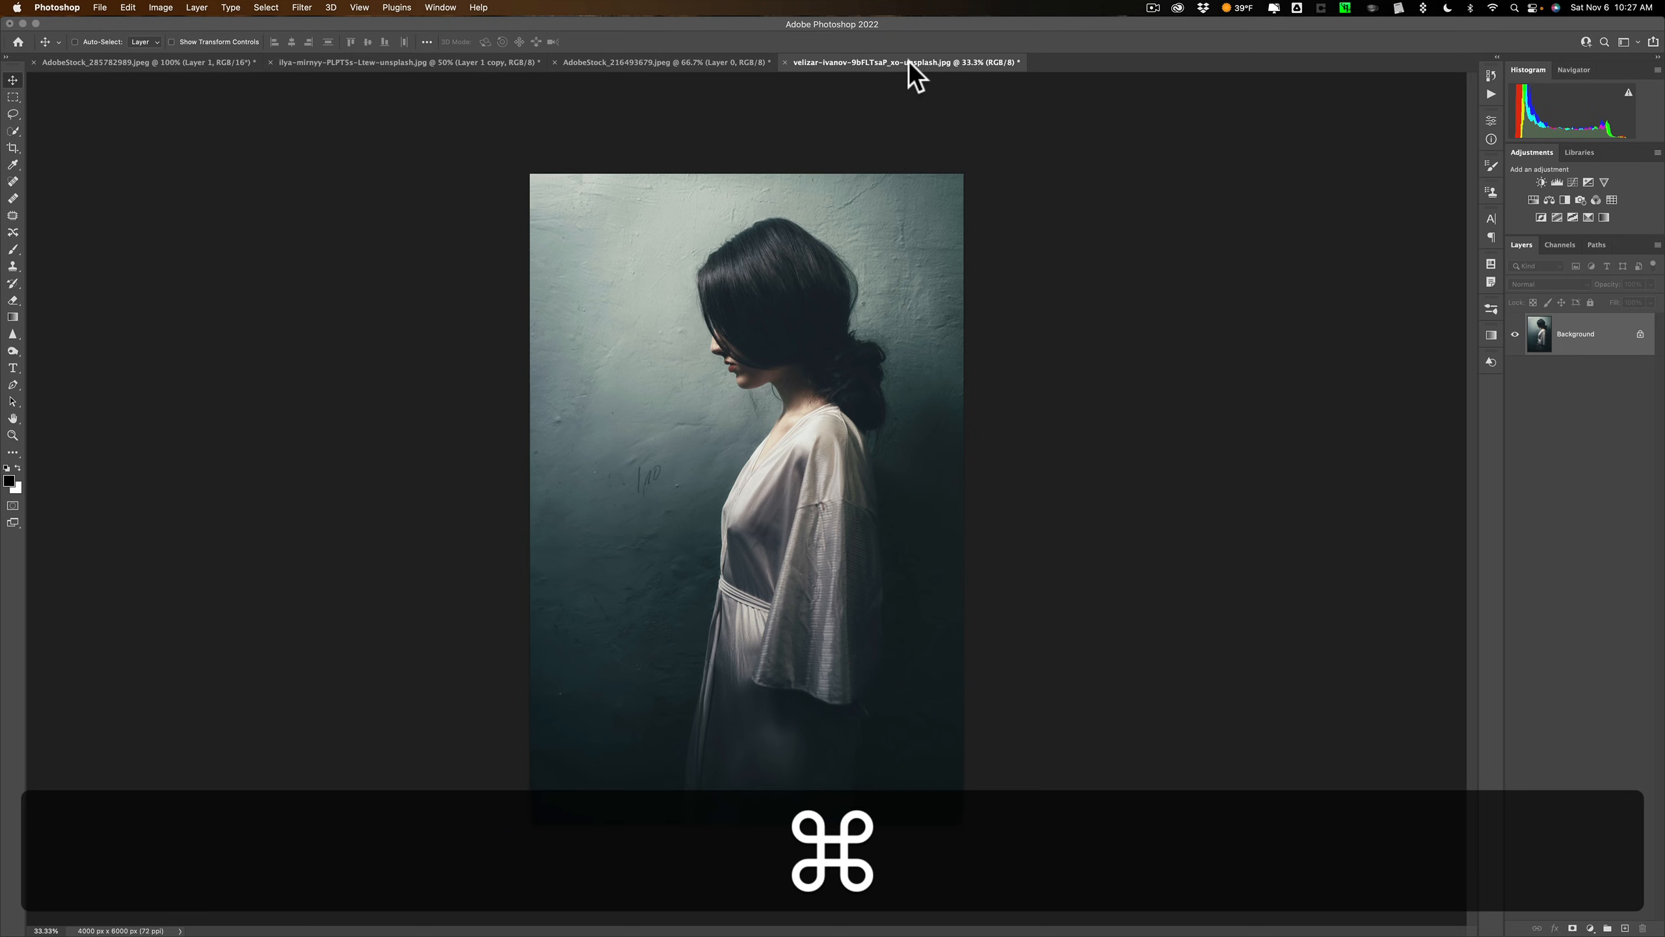
pyautogui.press('super+j')
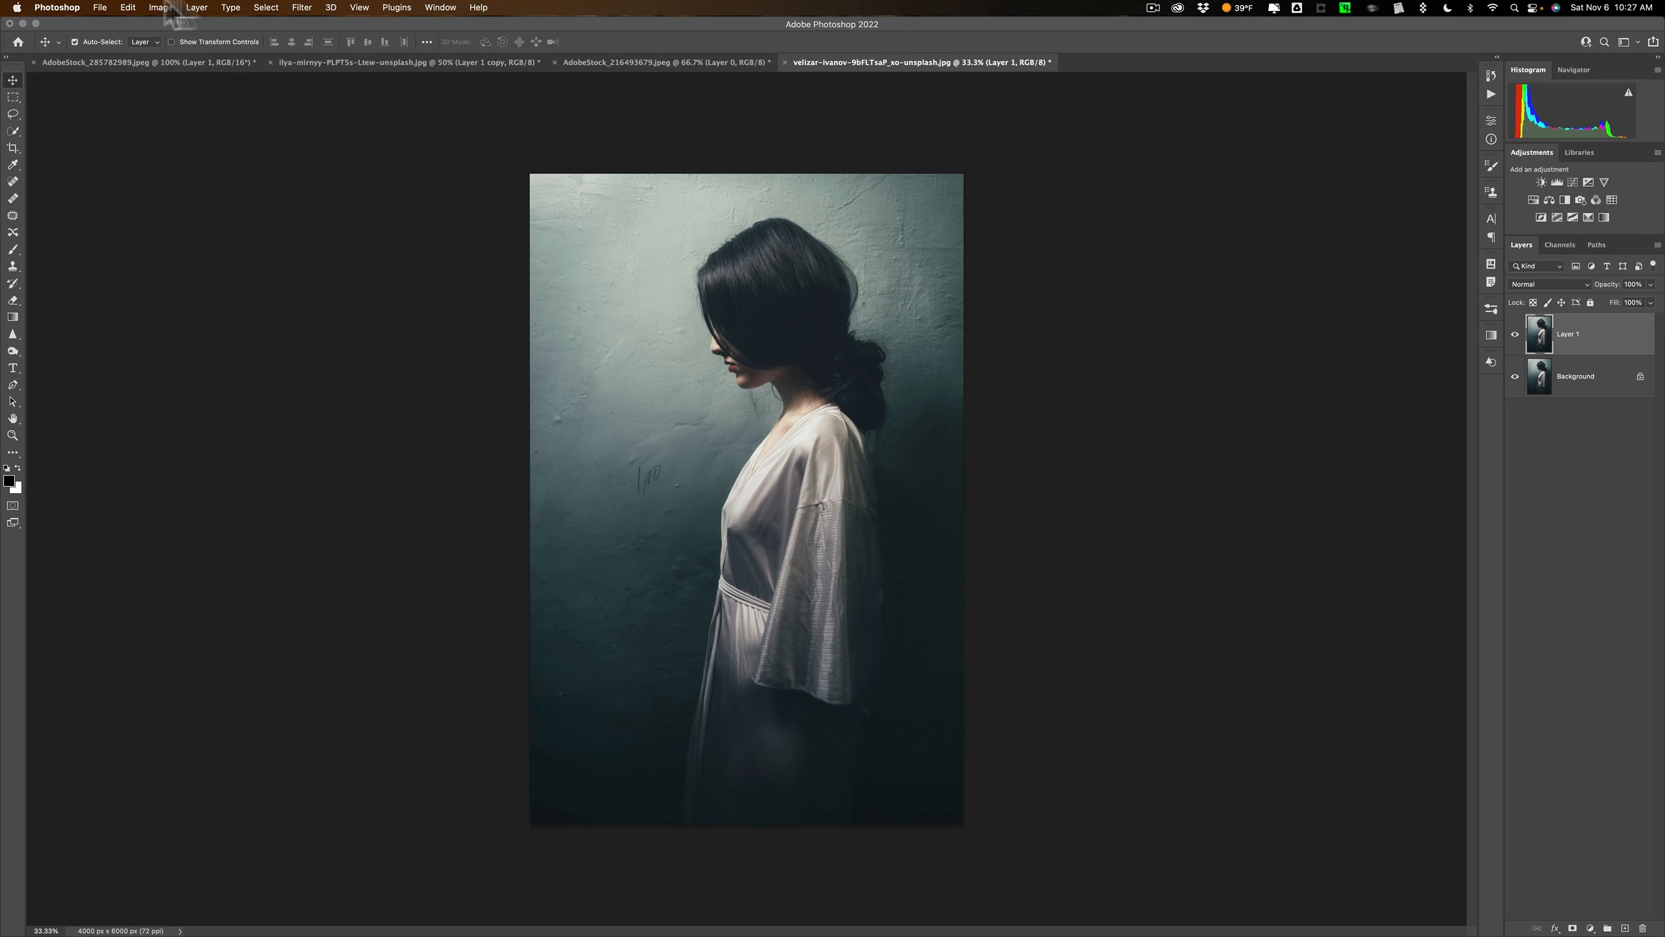
pyautogui.click(481, 8)
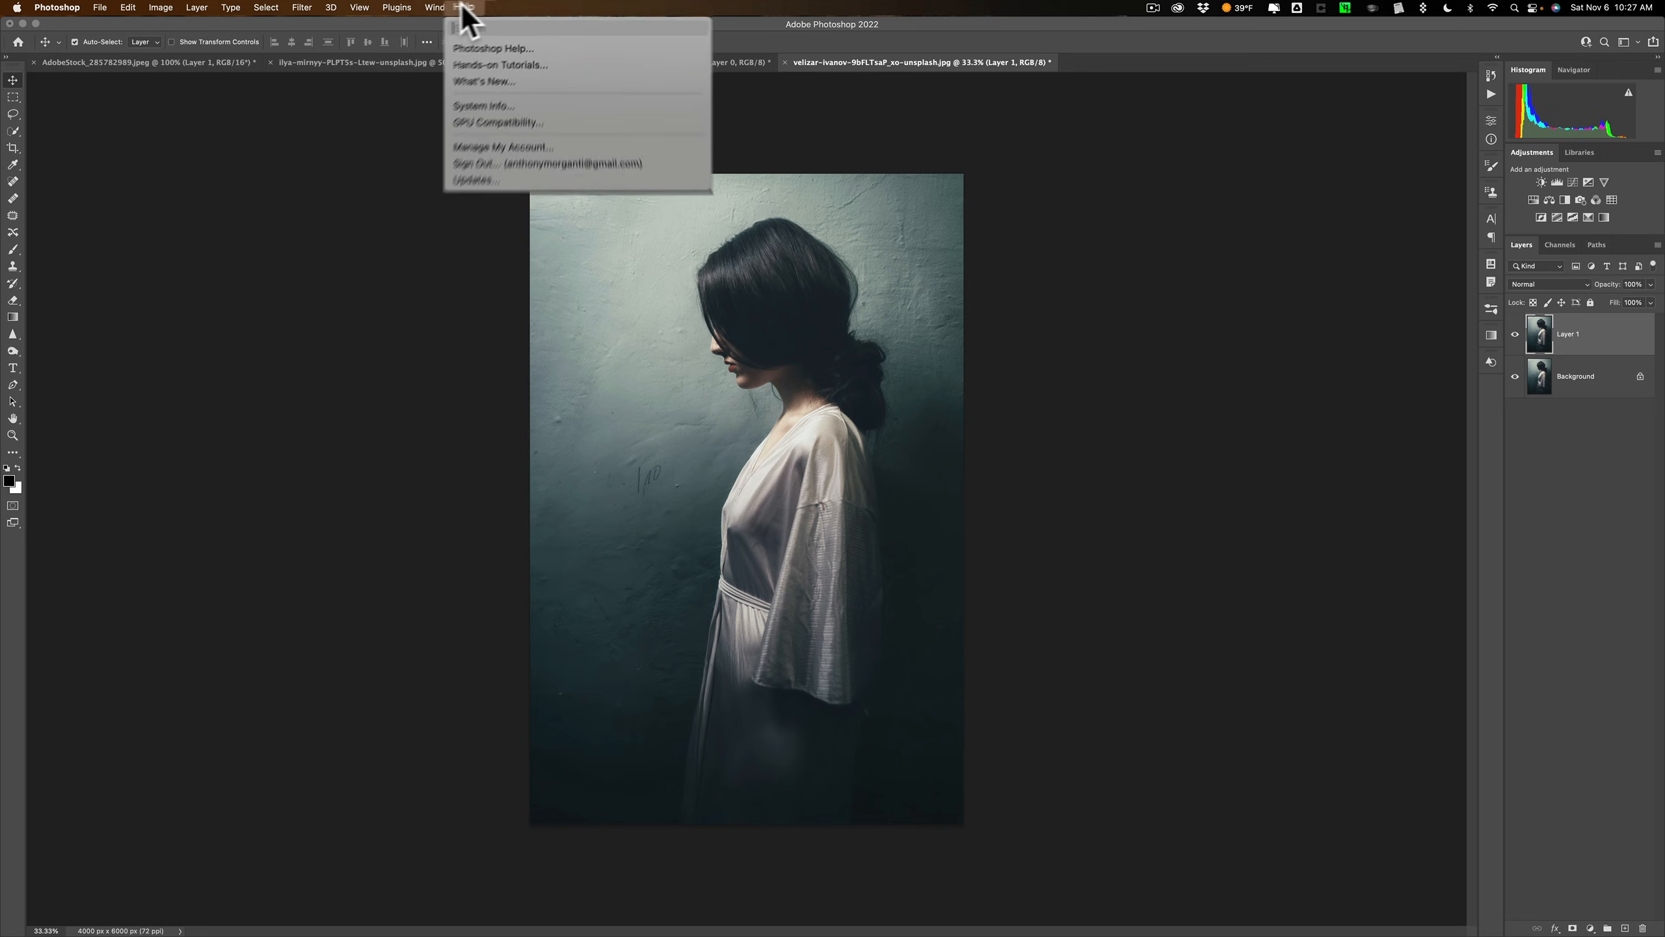
pyautogui.click(407, 86)
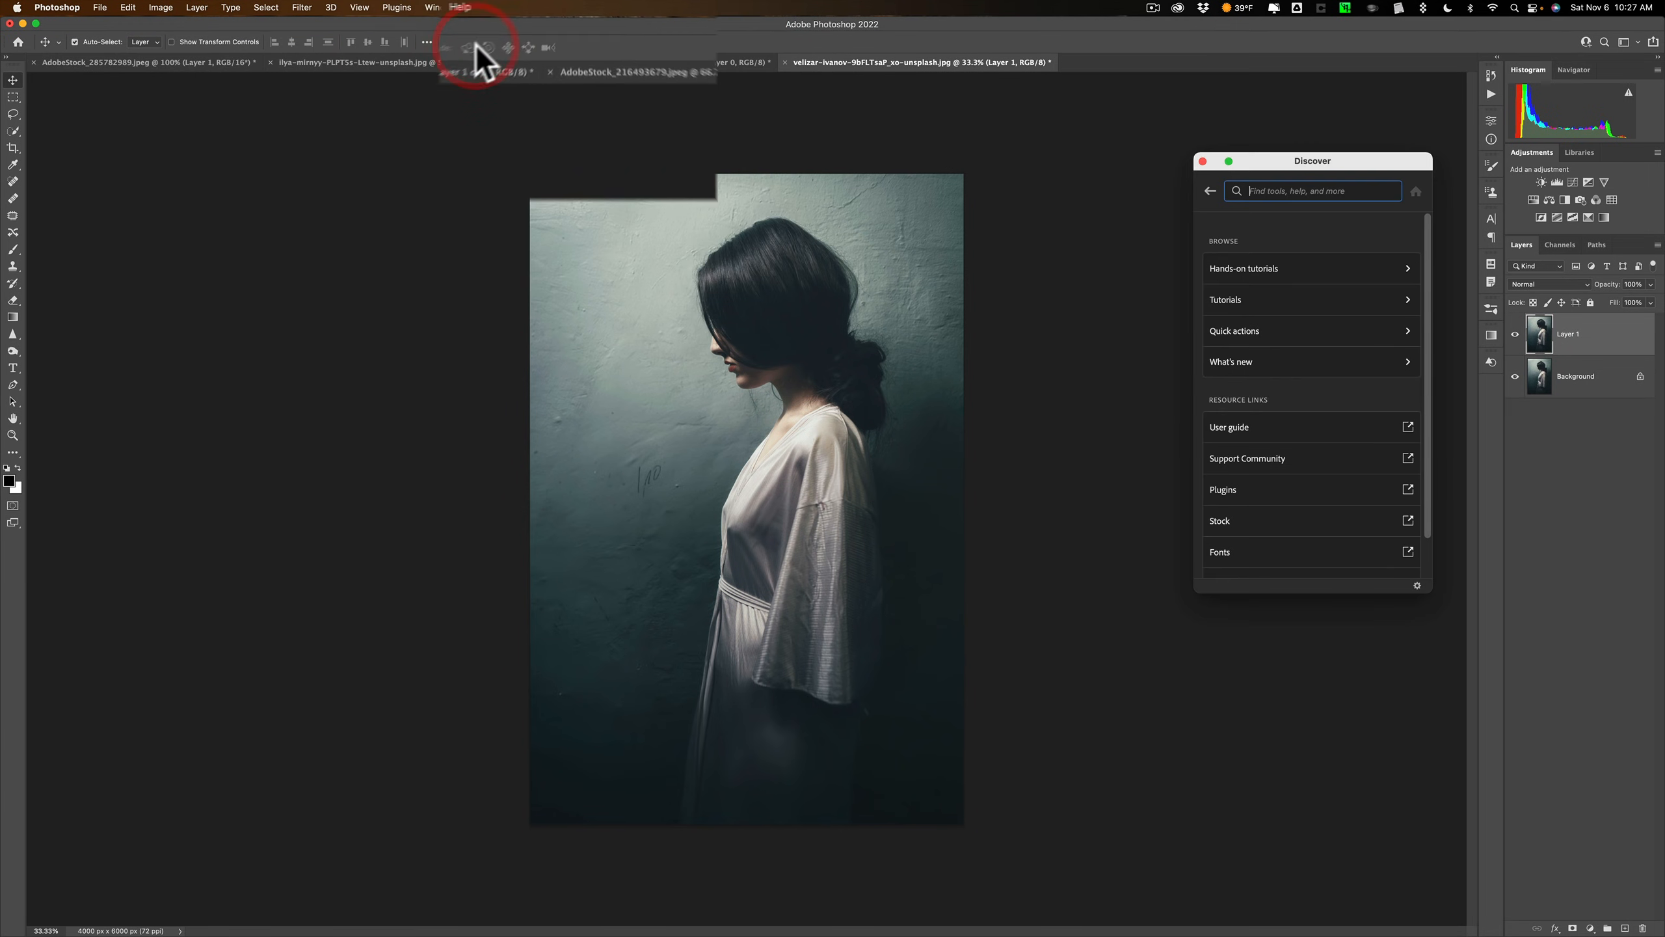
pyautogui.click(1182, 794)
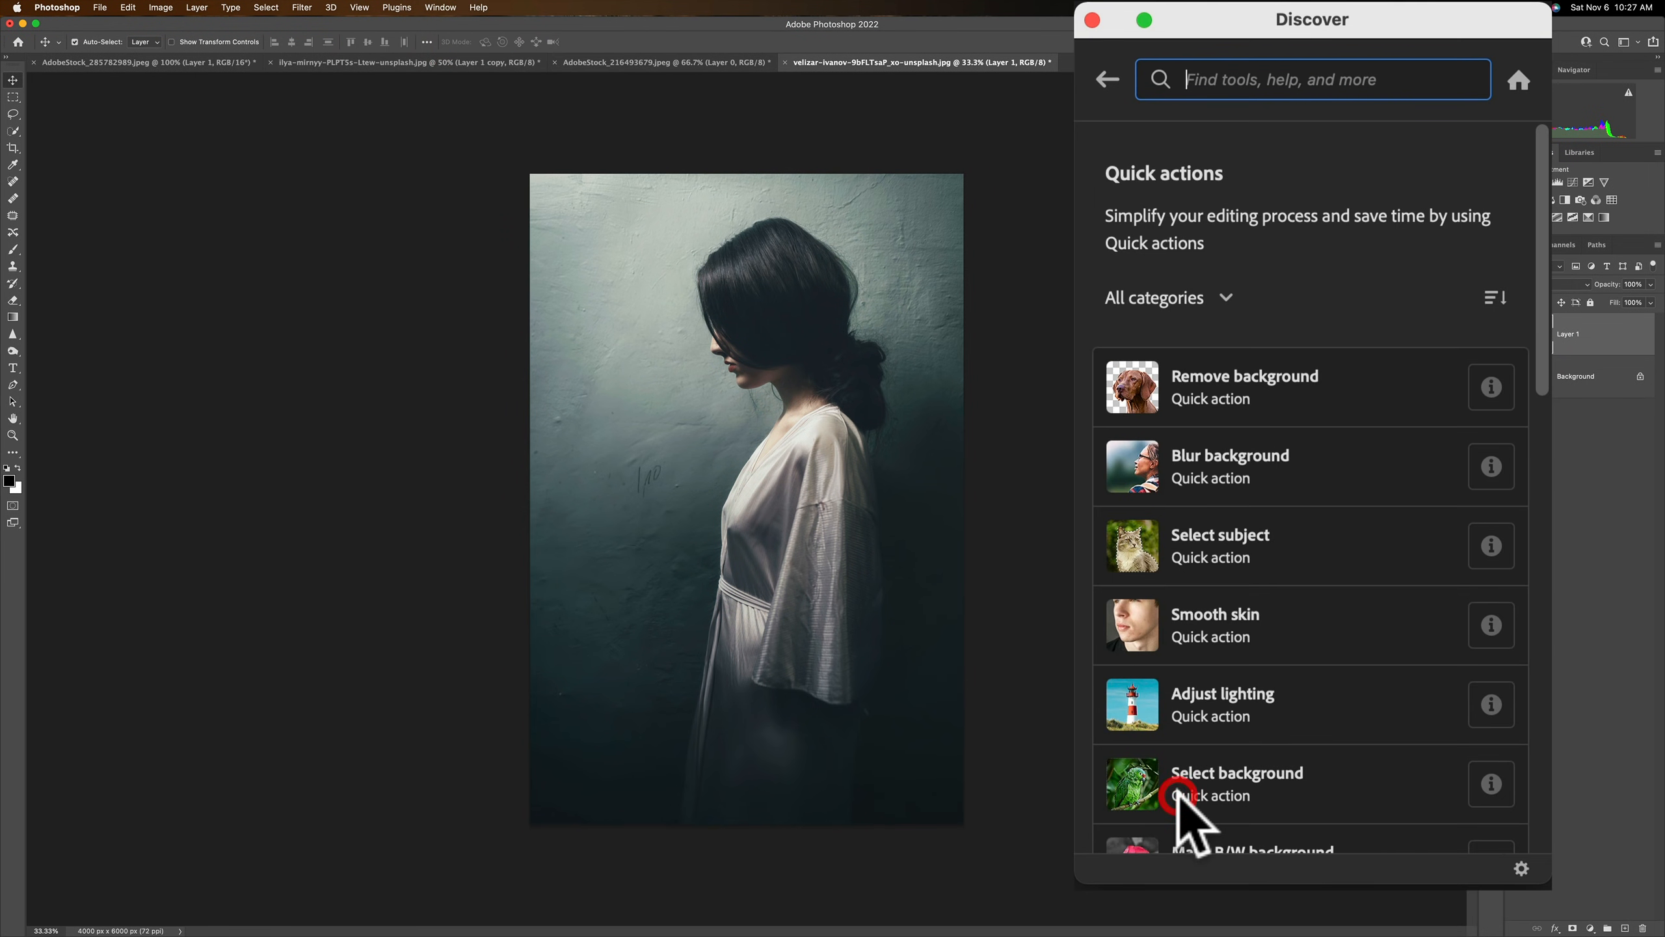
pyautogui.scroll(-5, 1348, 564)
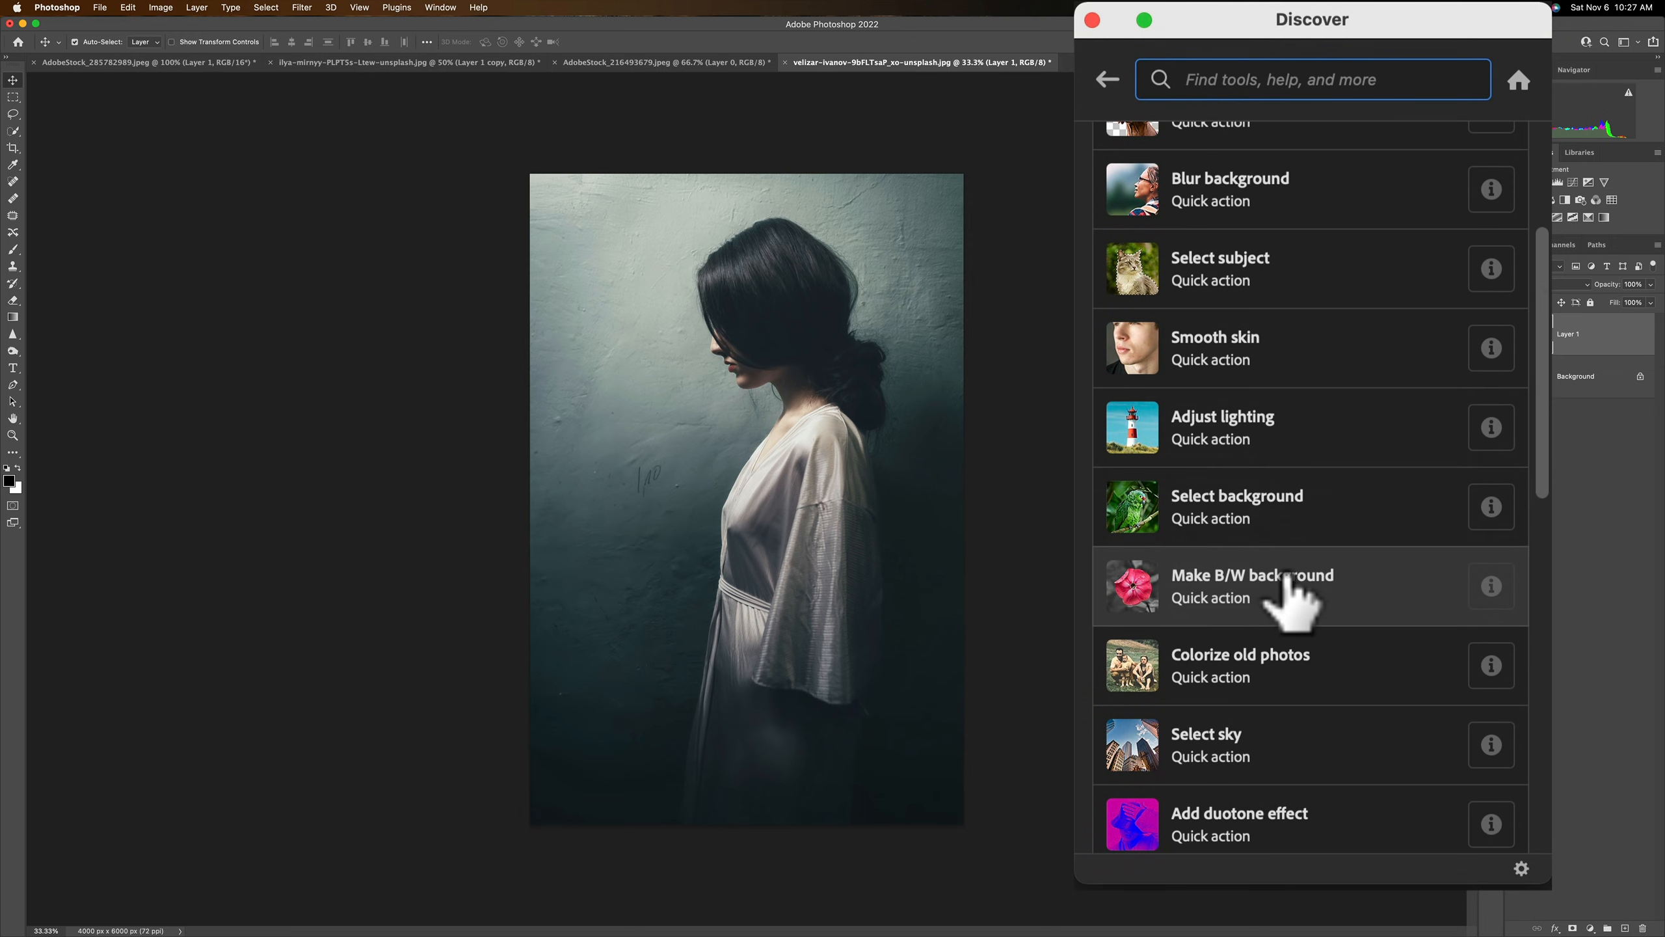
pyautogui.click(1286, 580)
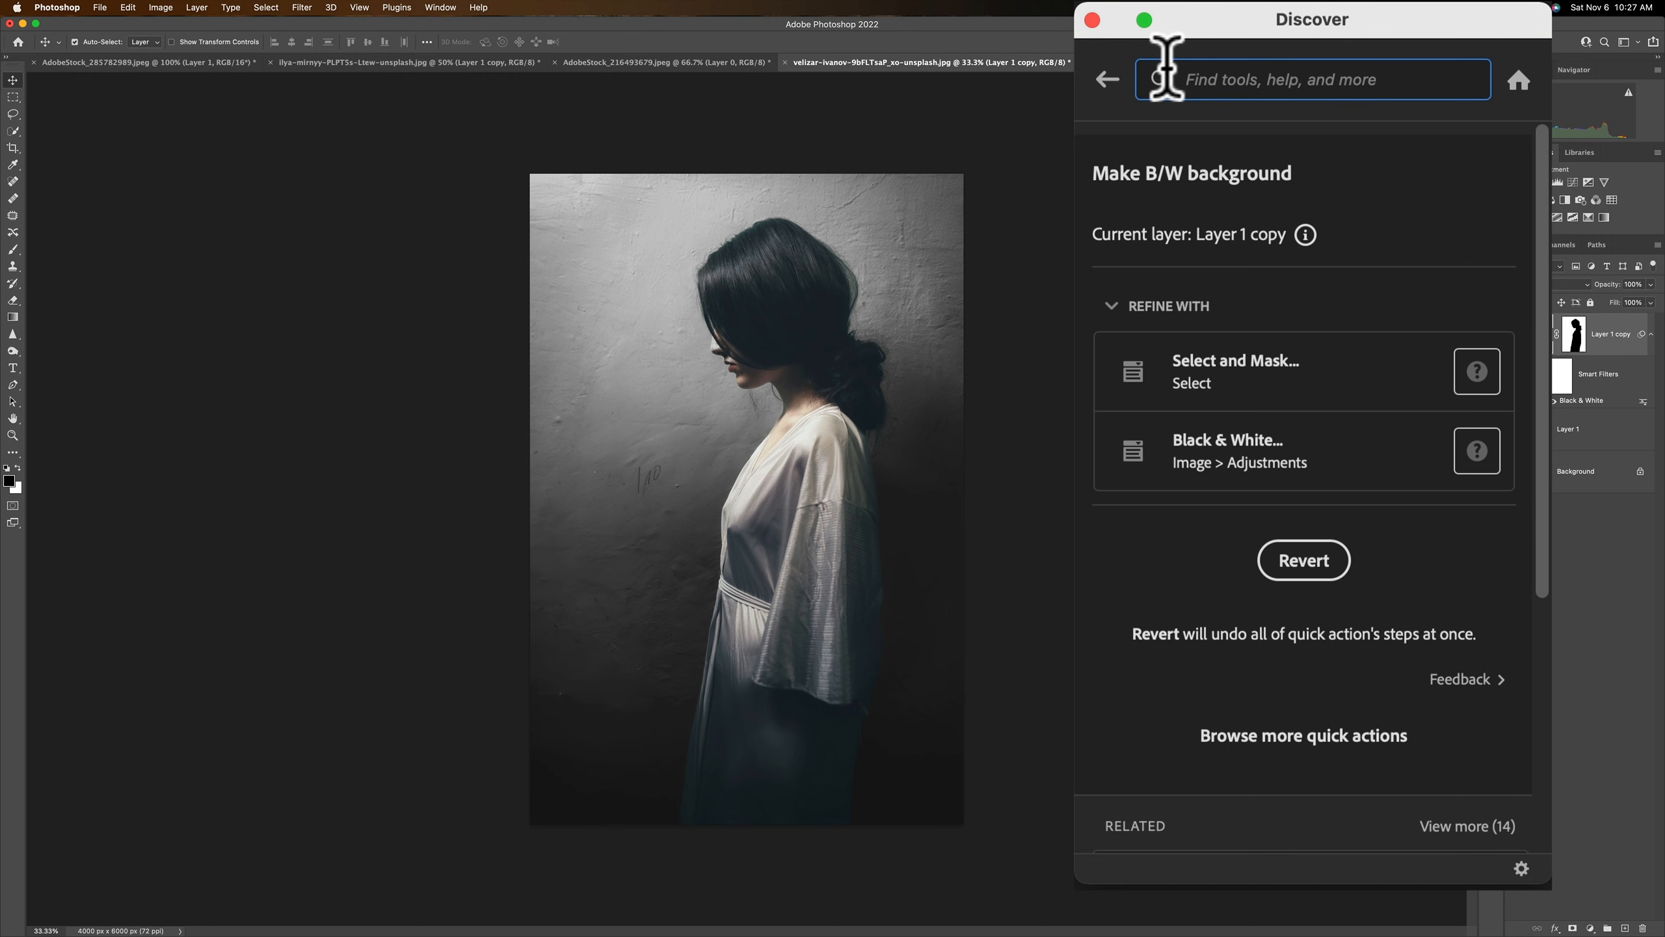
# Return to the quick actions overview, check the category filter while keeping All categories, and review the available quick actions.
pyautogui.click(1108, 80)
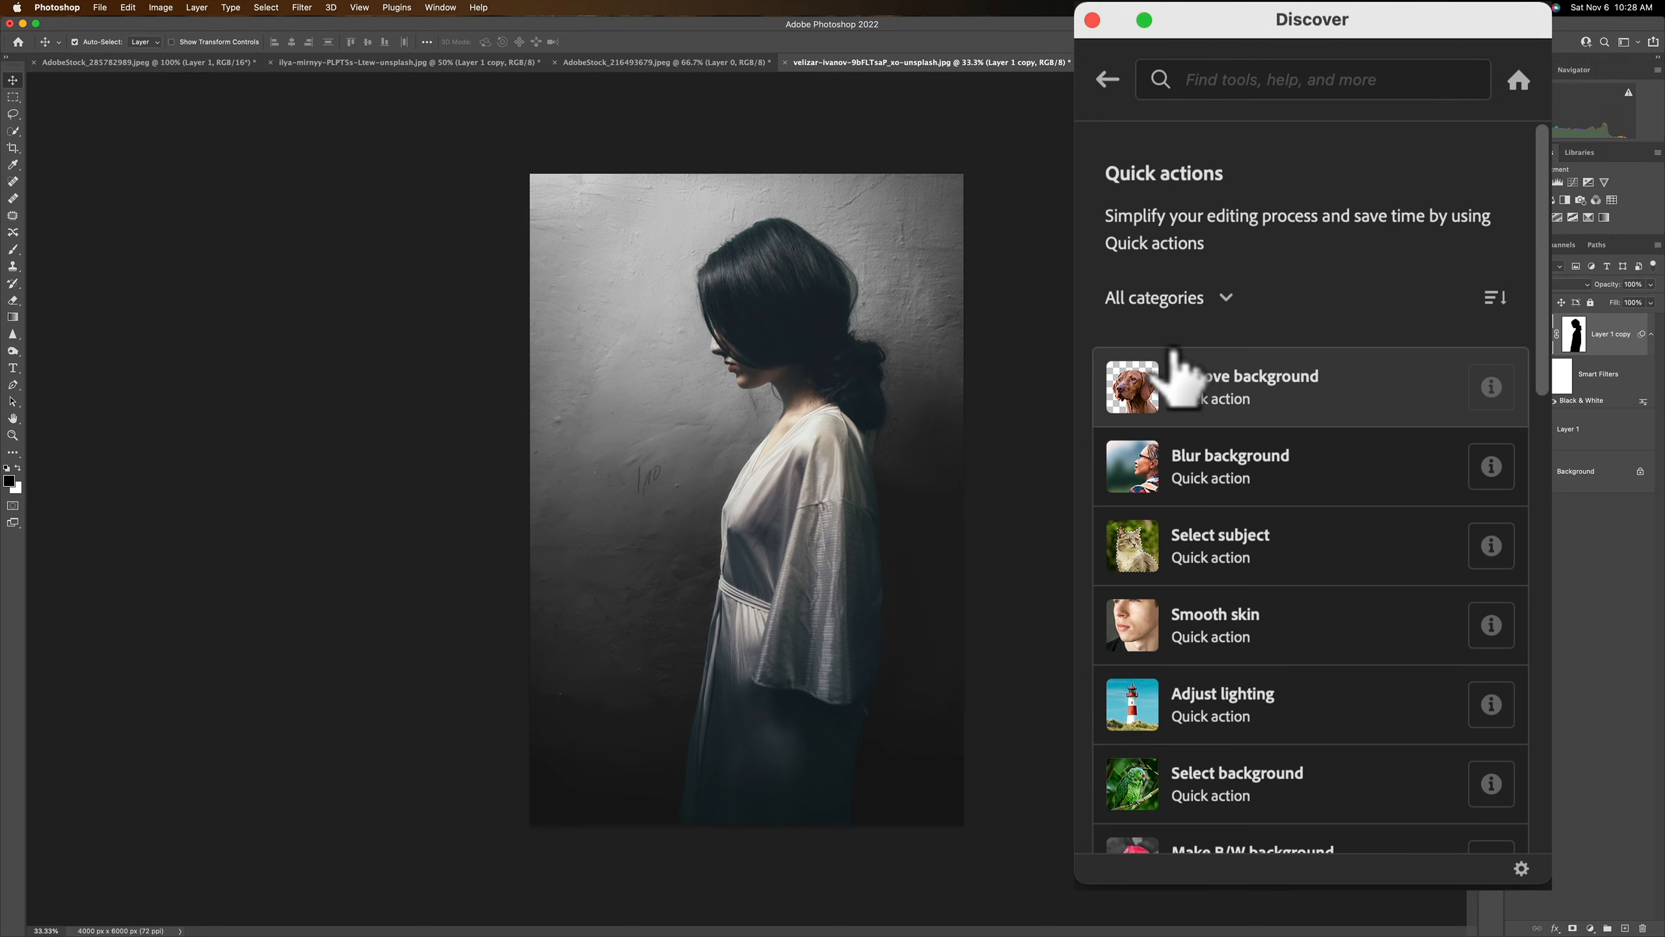
pyautogui.click(1228, 297)
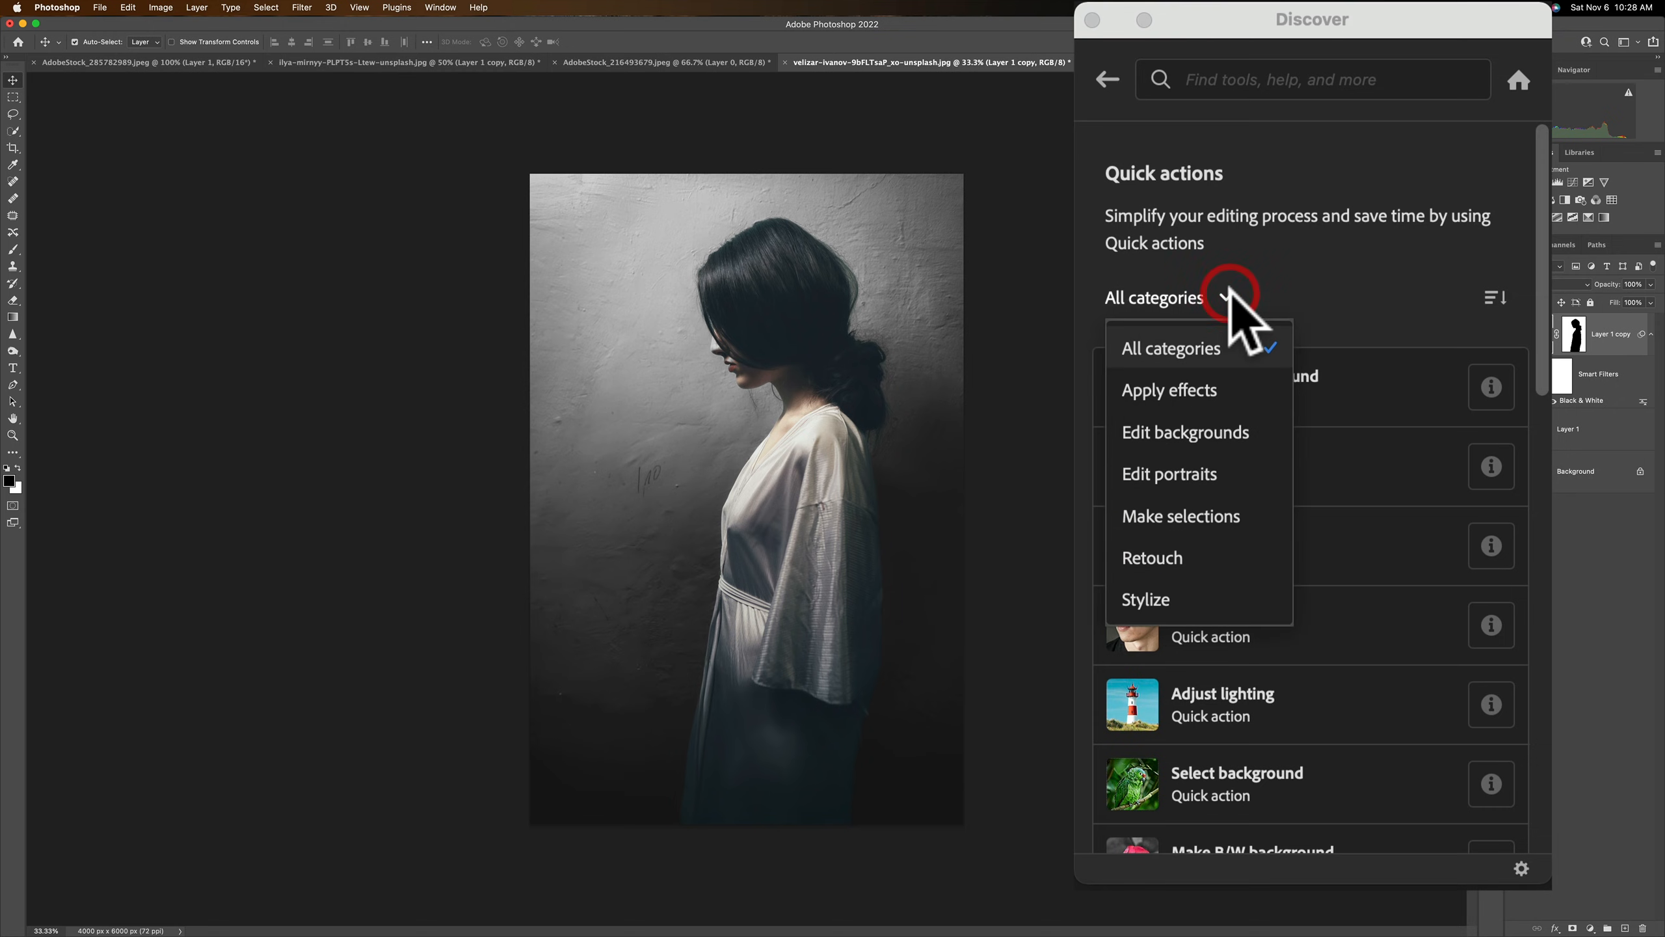
pyautogui.click(1210, 351)
pyautogui.scroll(-2, 1264, 306)
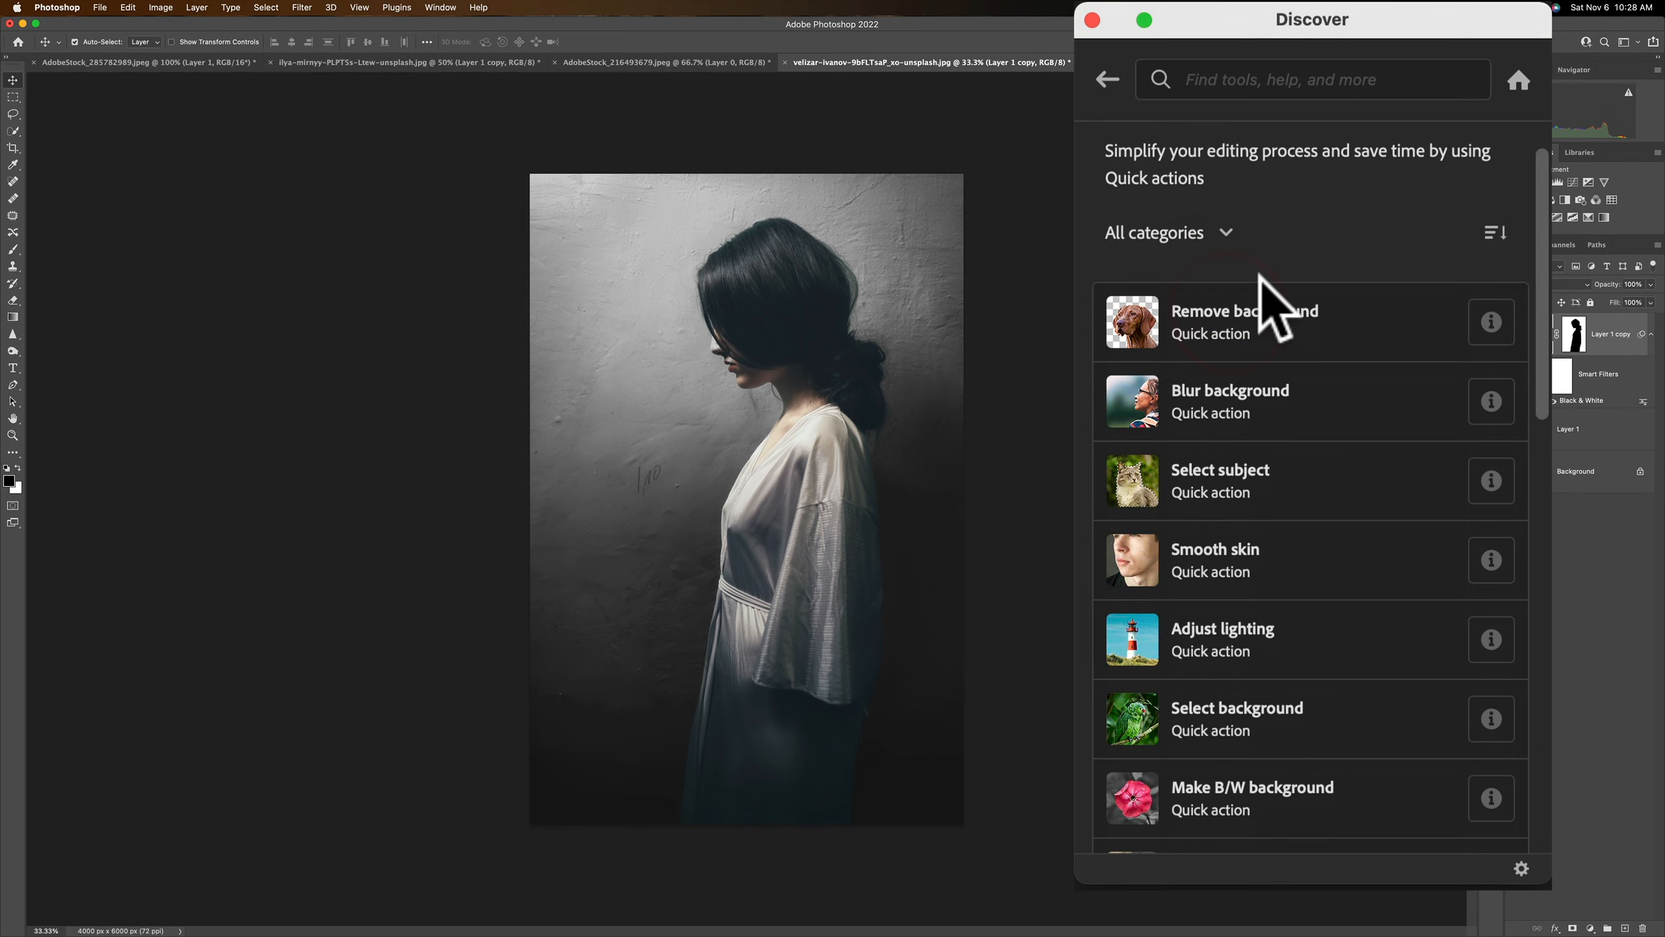
pyautogui.scroll(-2, 1312, 290)
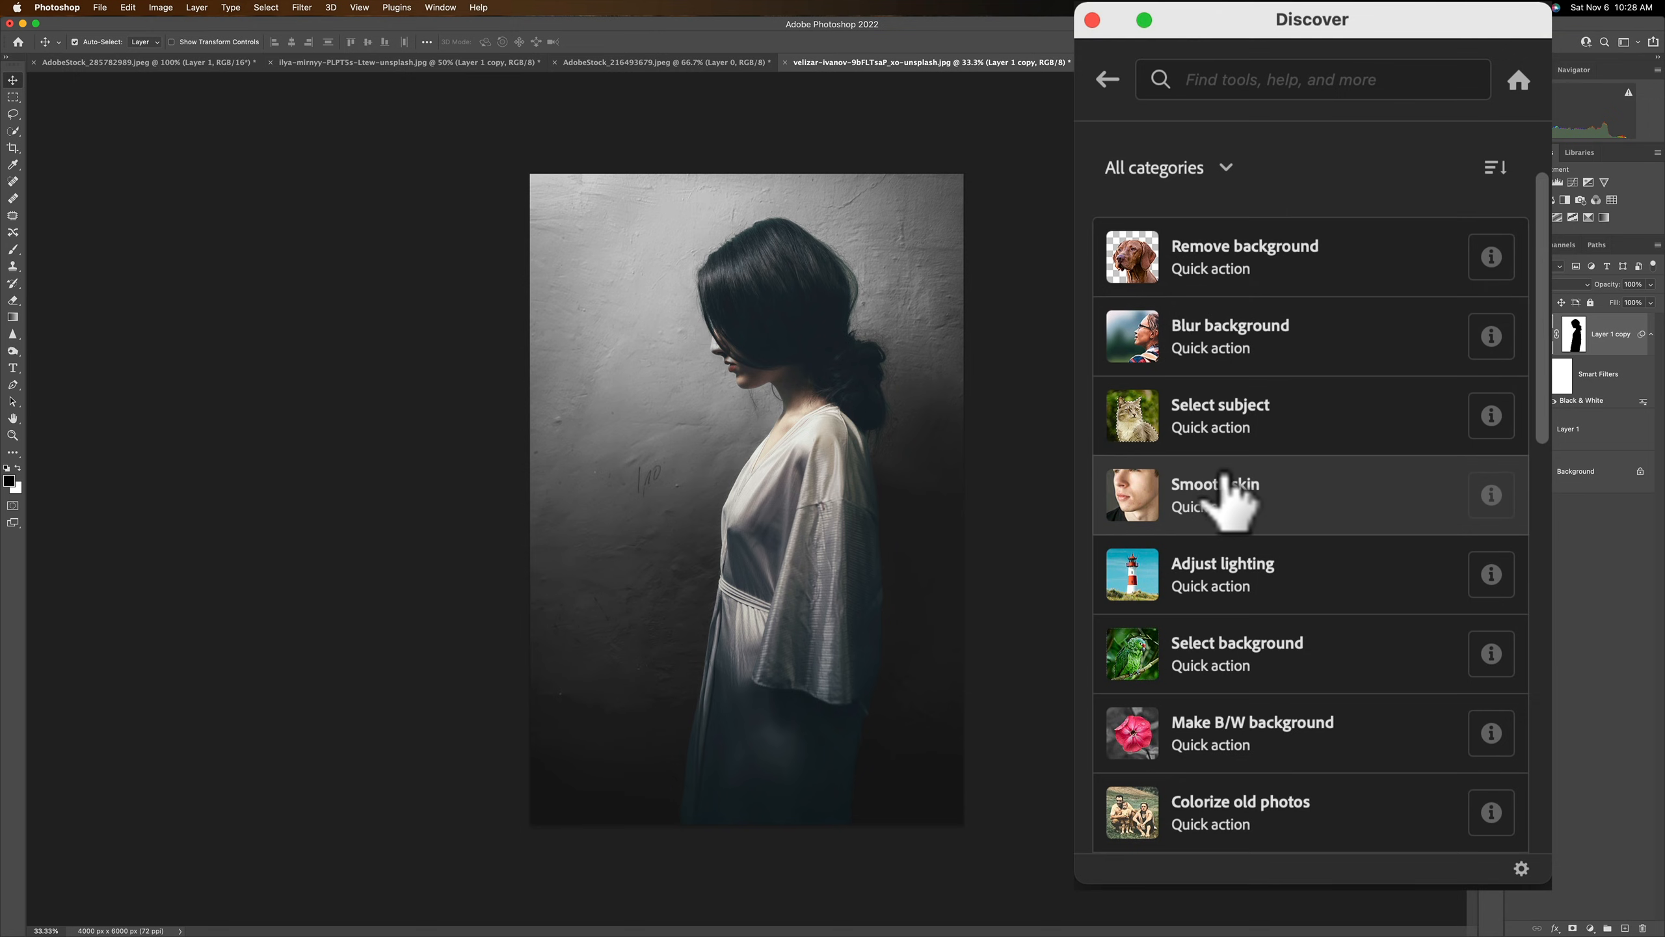
pyautogui.scroll(-5, 1285, 580)
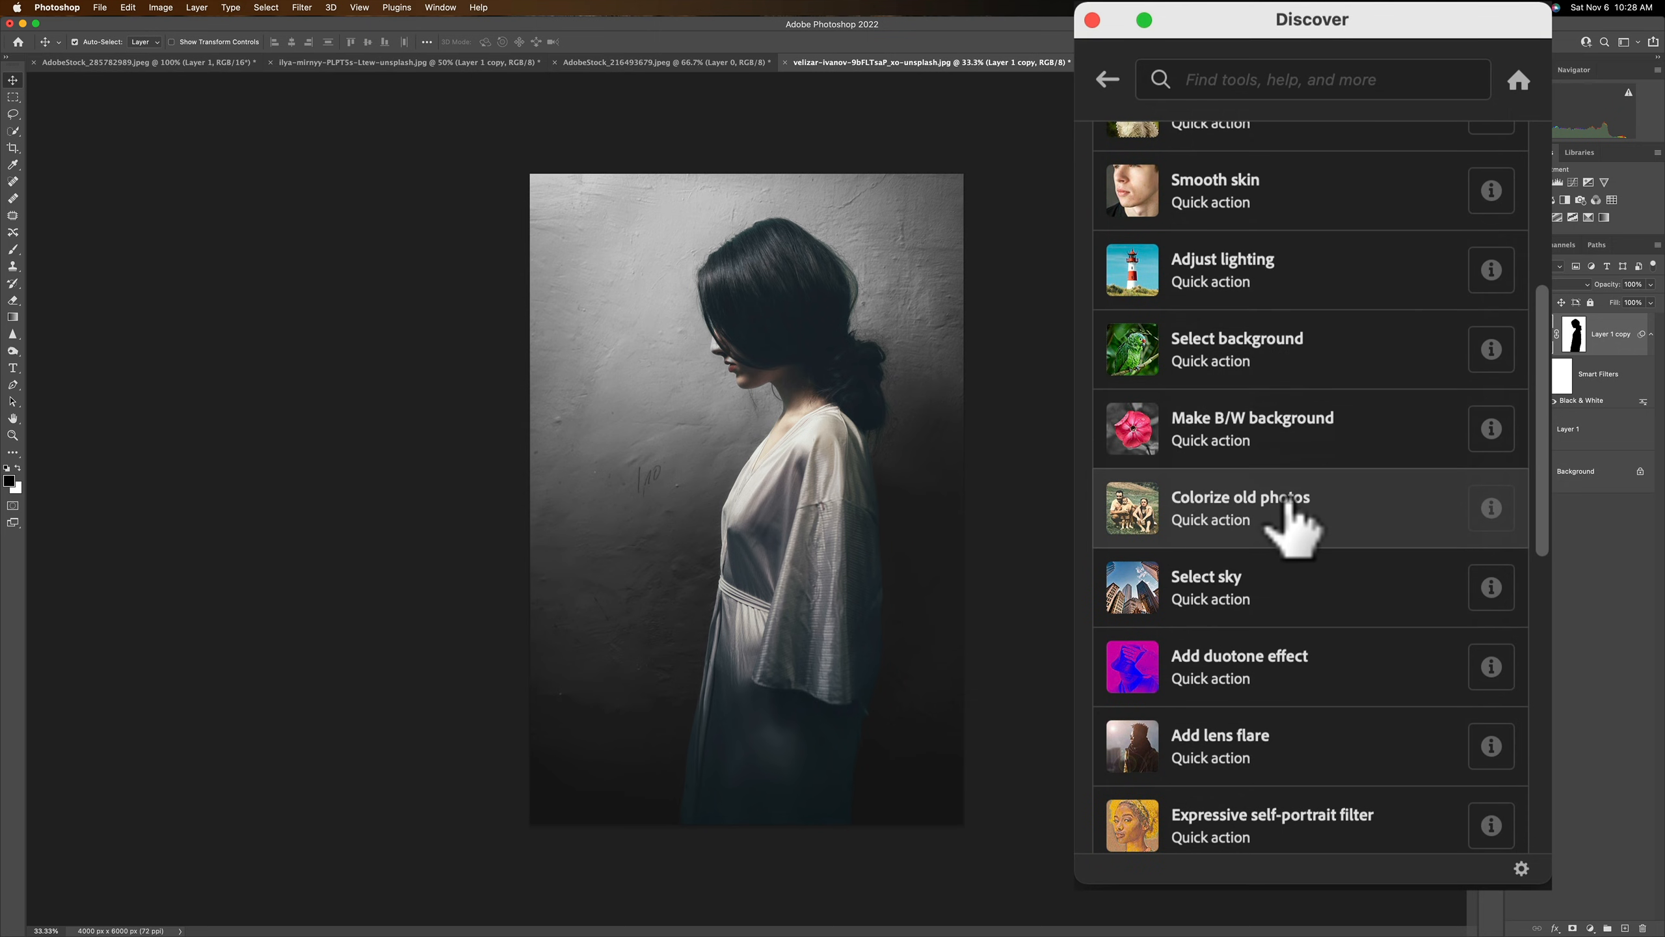
pyautogui.scroll(-2, 1288, 505)
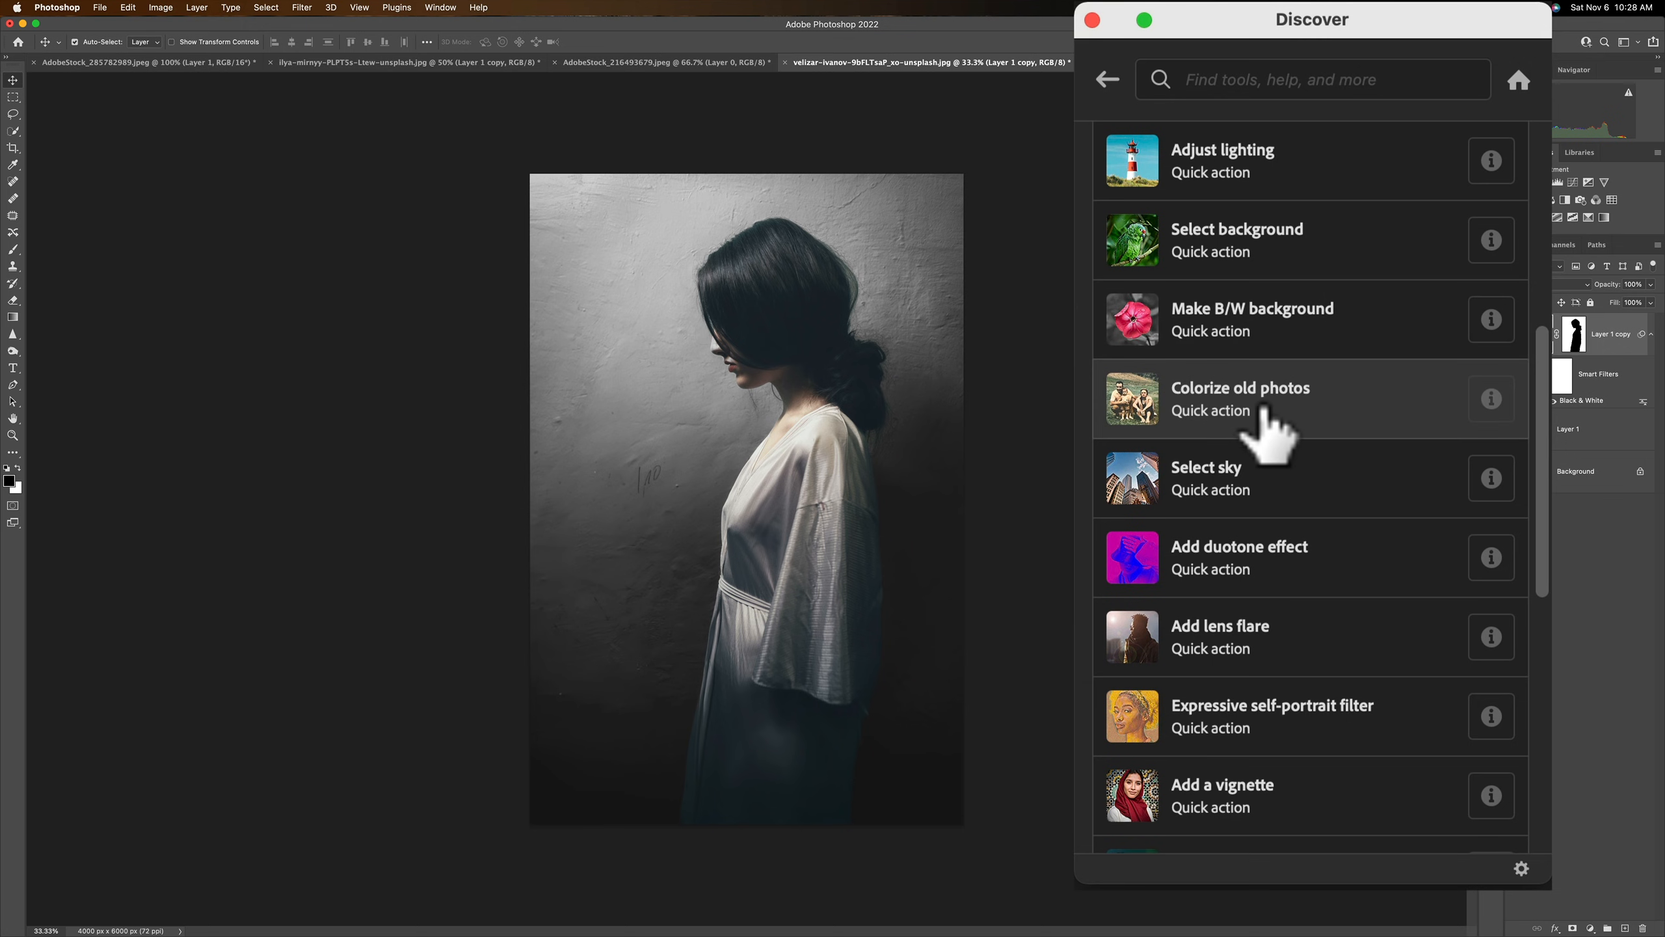
pyautogui.scroll(-1, 1260, 452)
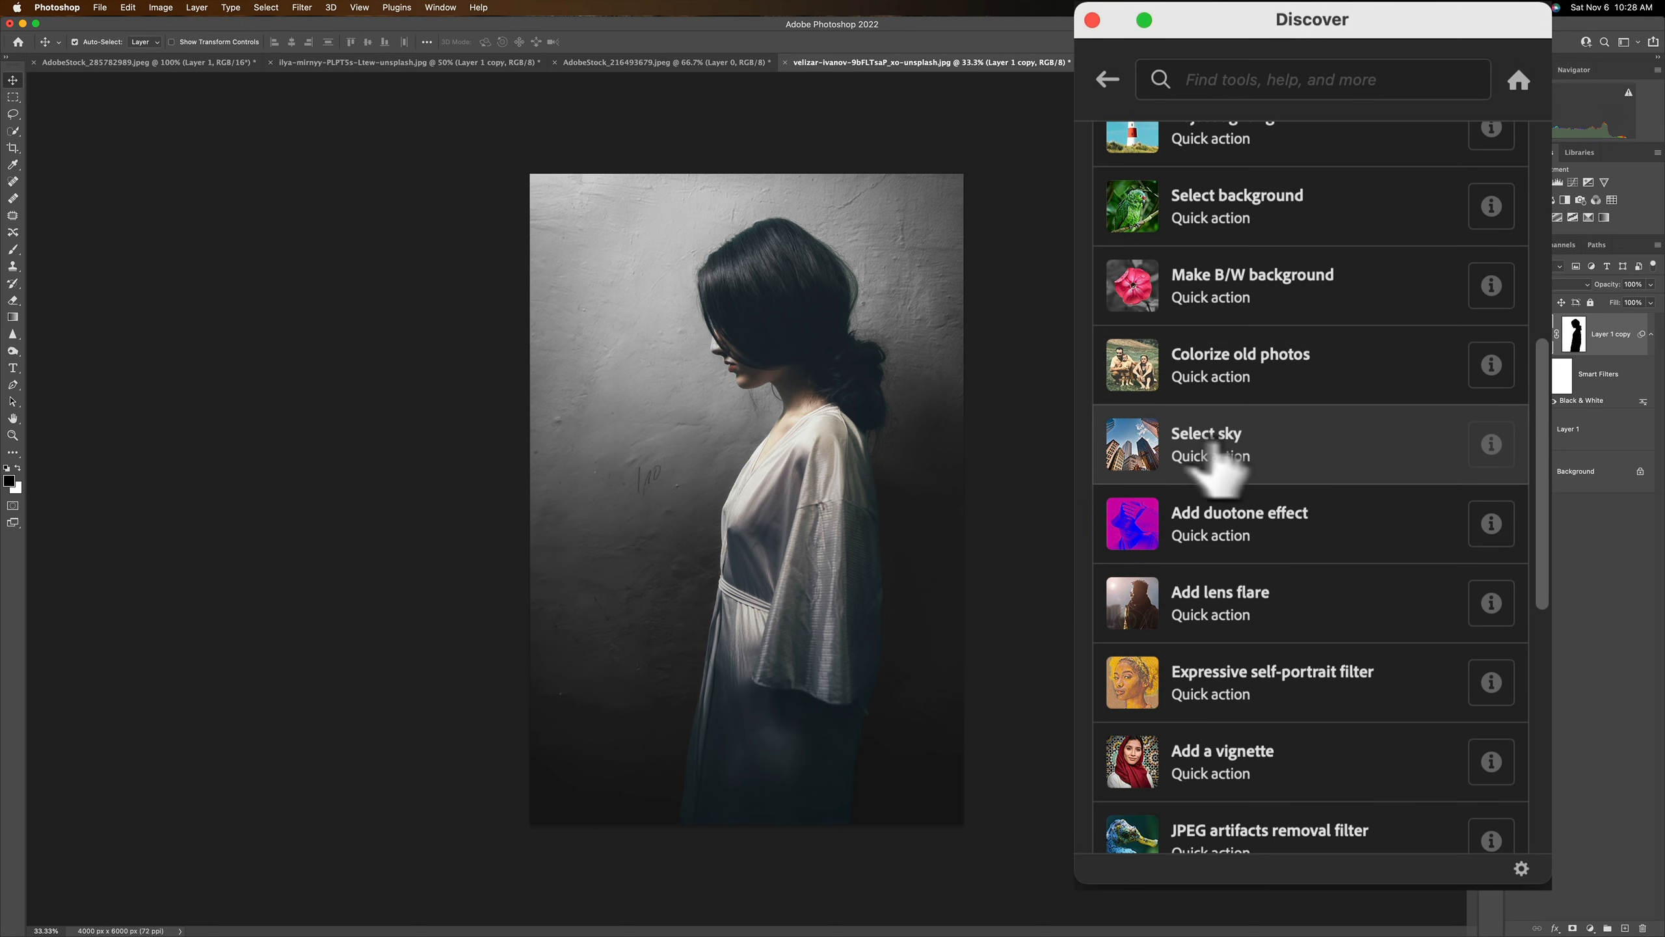
# Examine the rest of the quick actions through the Stained Glass filter at the end of the list, and close Discover.
pyautogui.scroll(-2, 1315, 469)
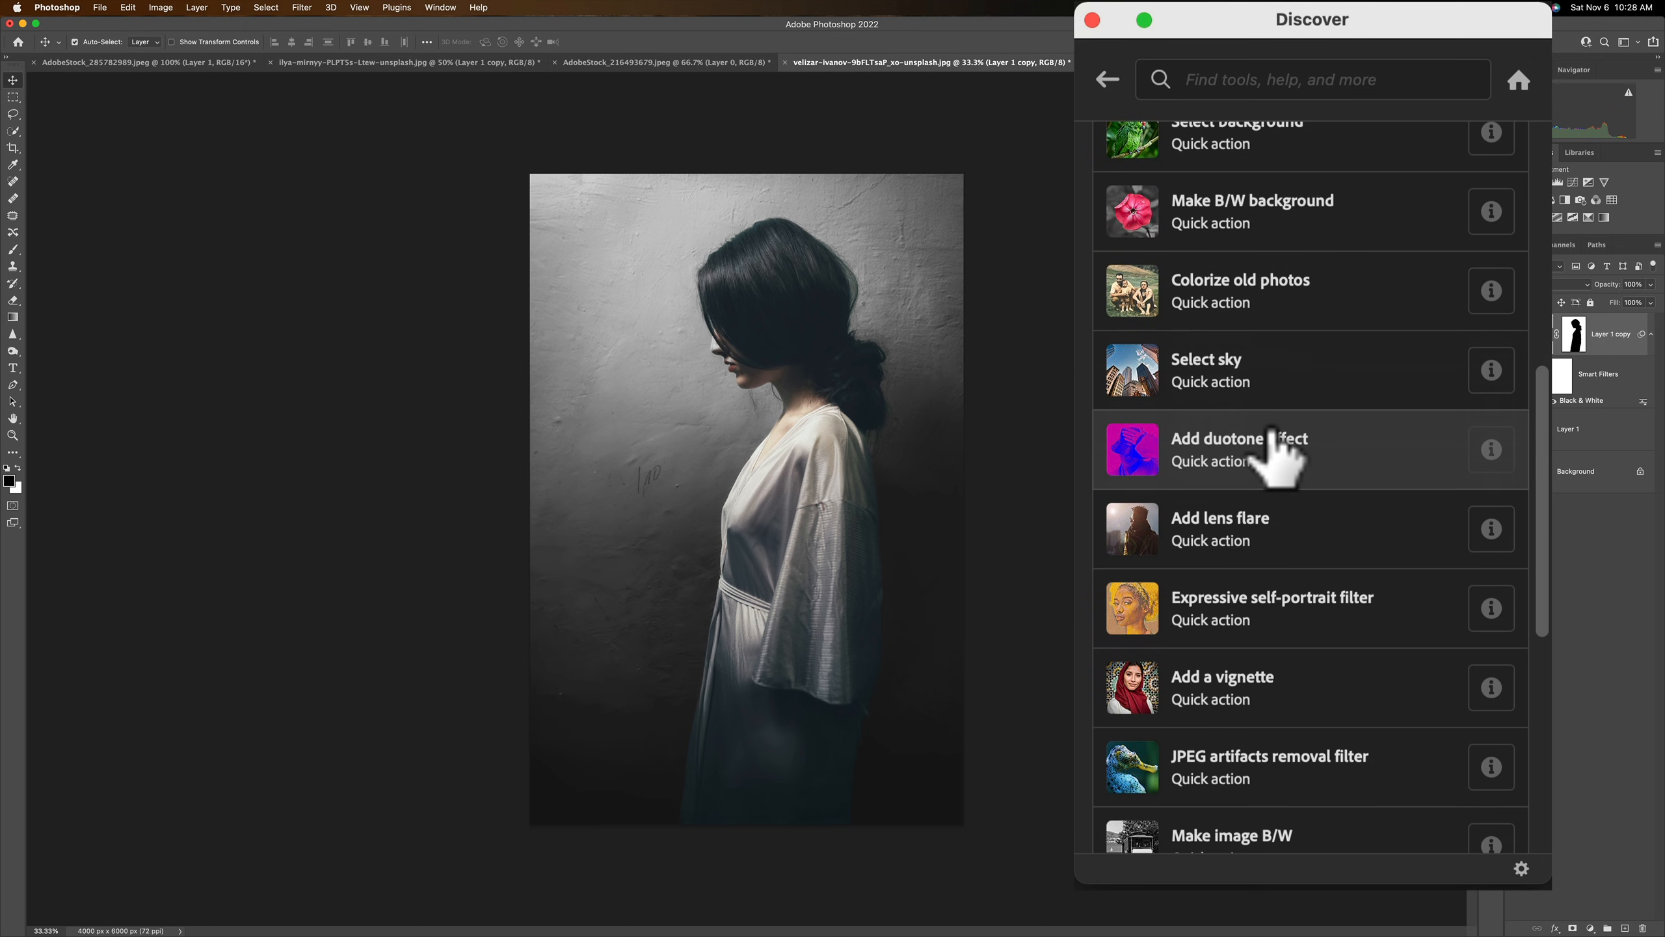
pyautogui.scroll(-3, 1311, 463)
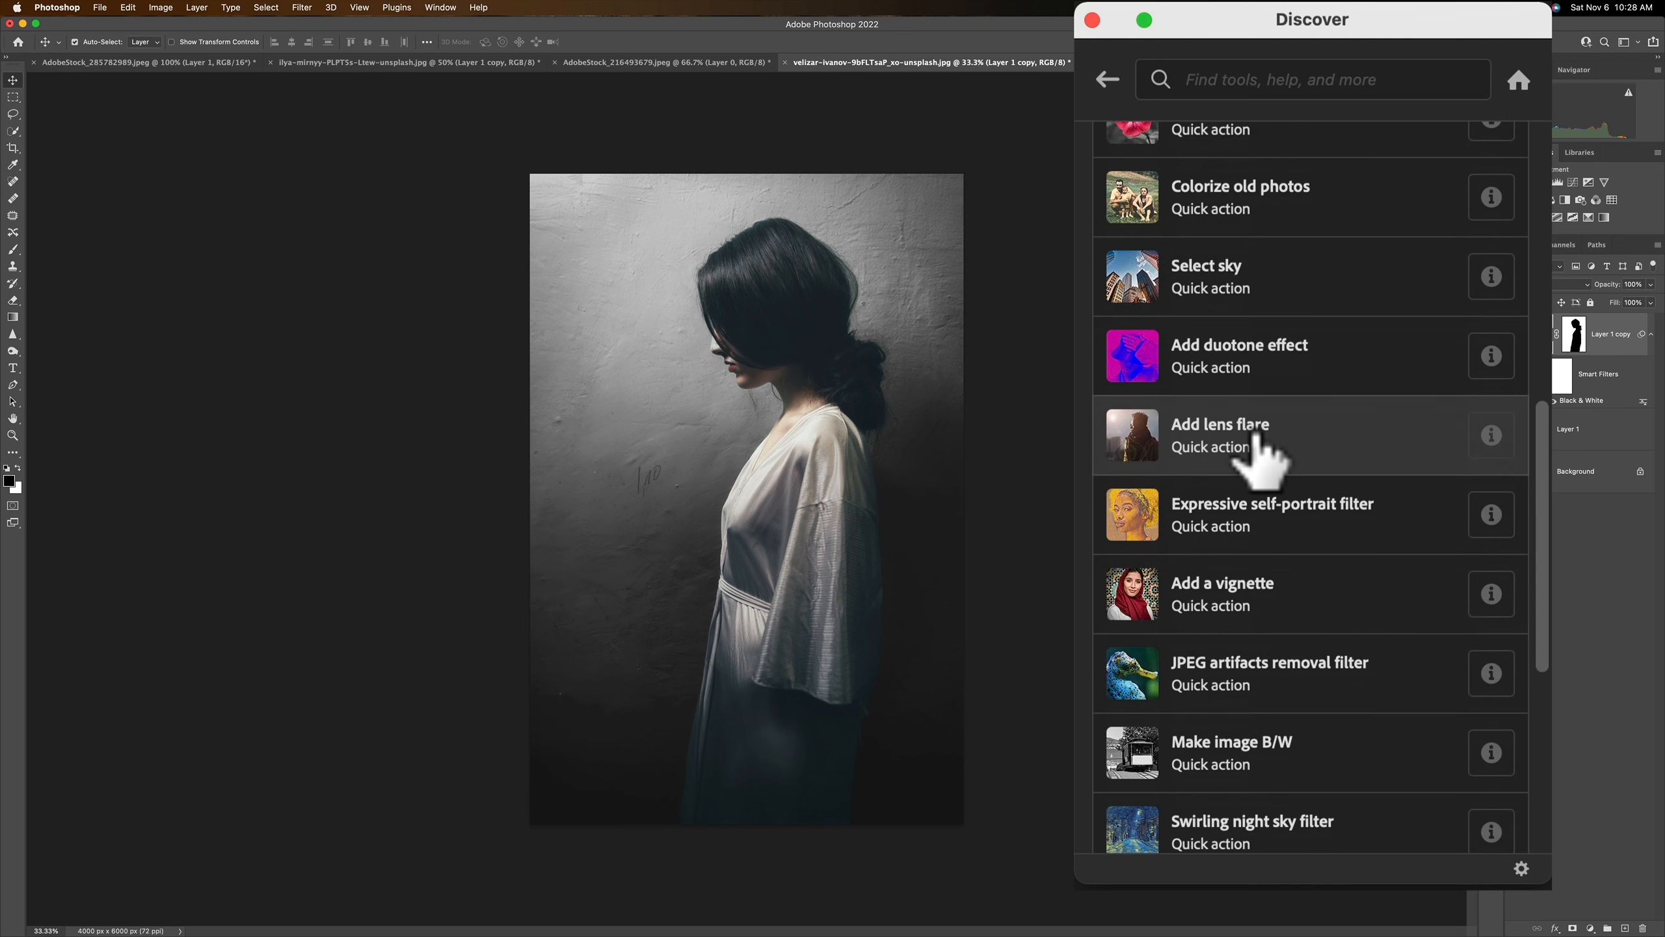
pyautogui.scroll(-3, 1259, 443)
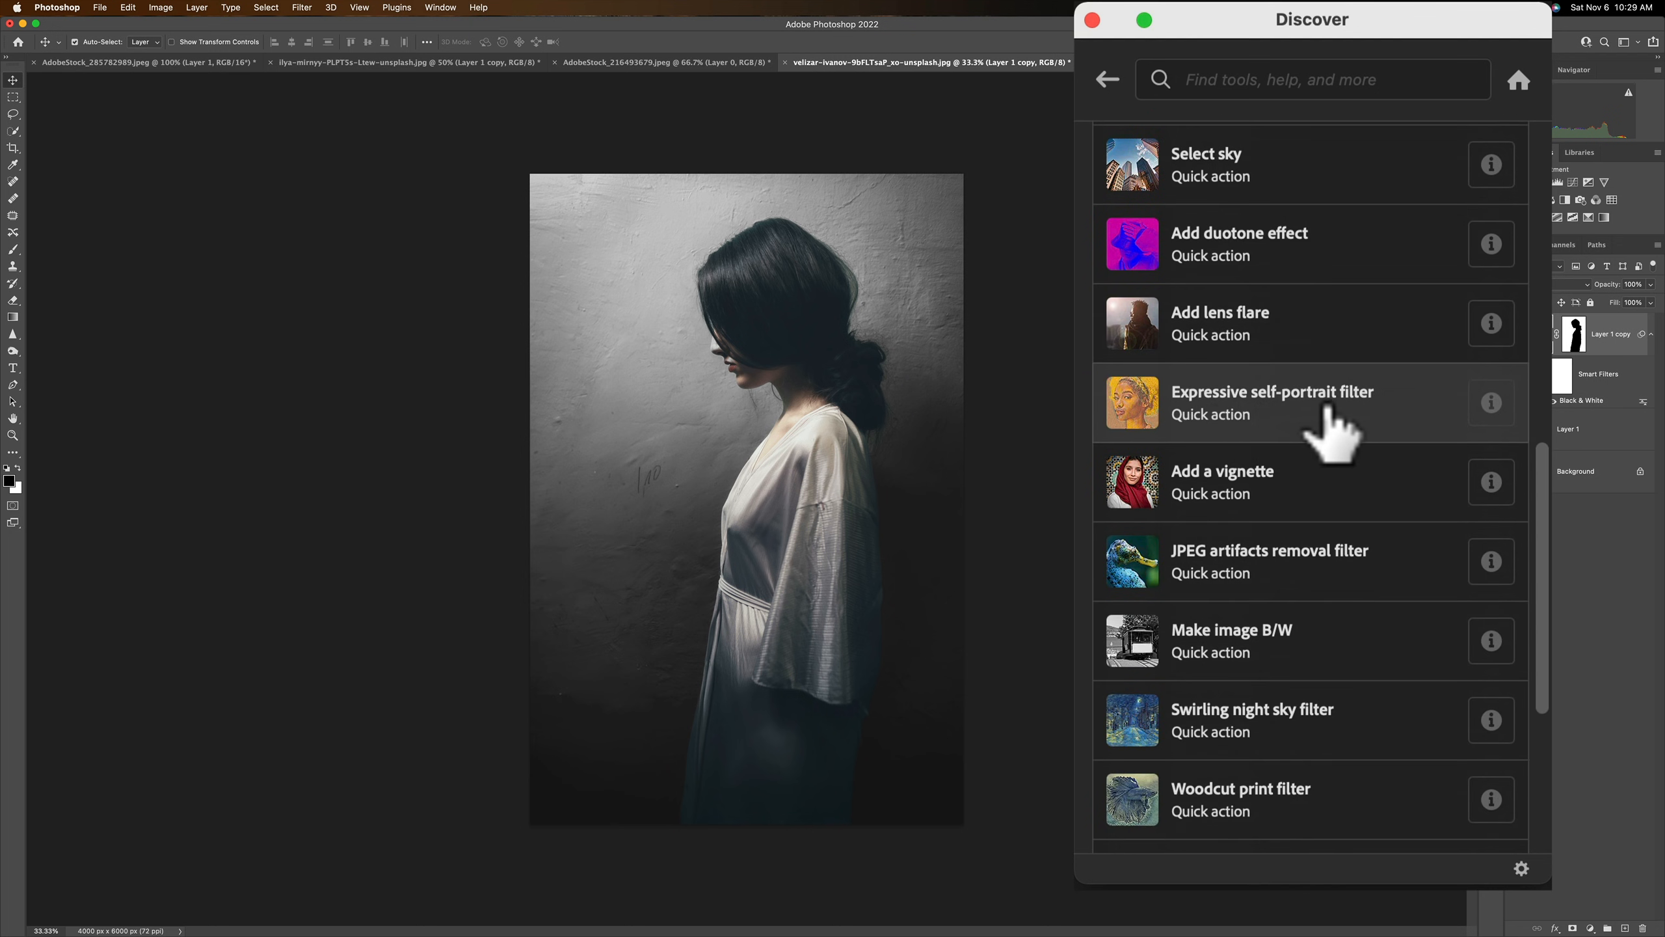
pyautogui.scroll(-3, 1328, 409)
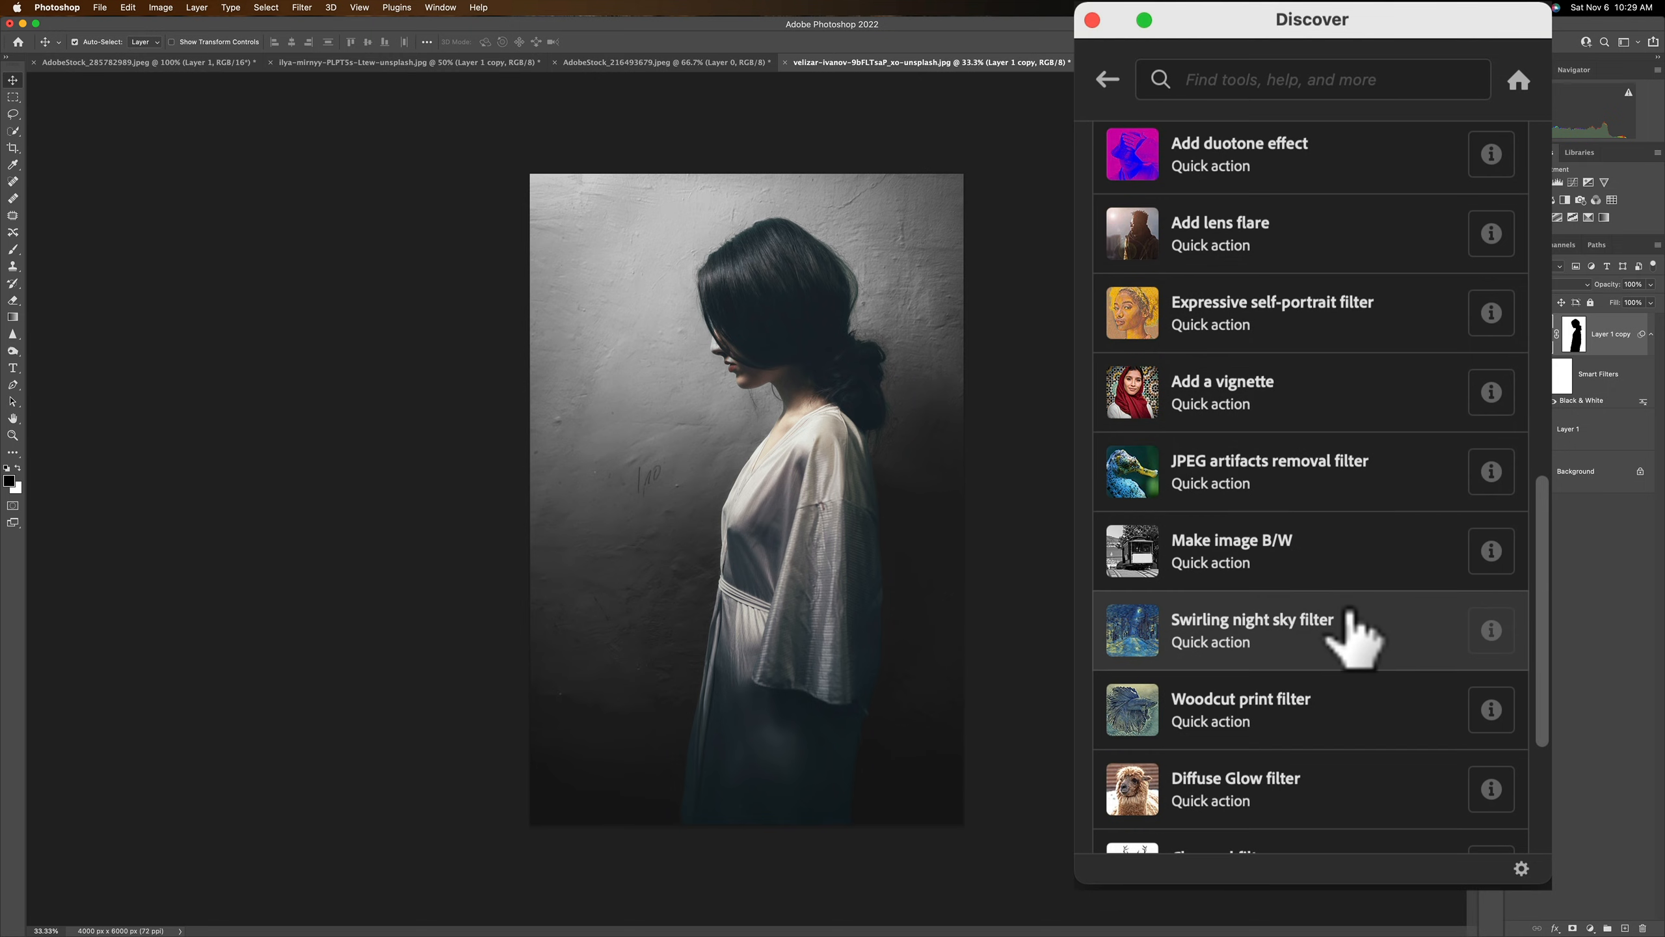
pyautogui.scroll(-4, 1354, 614)
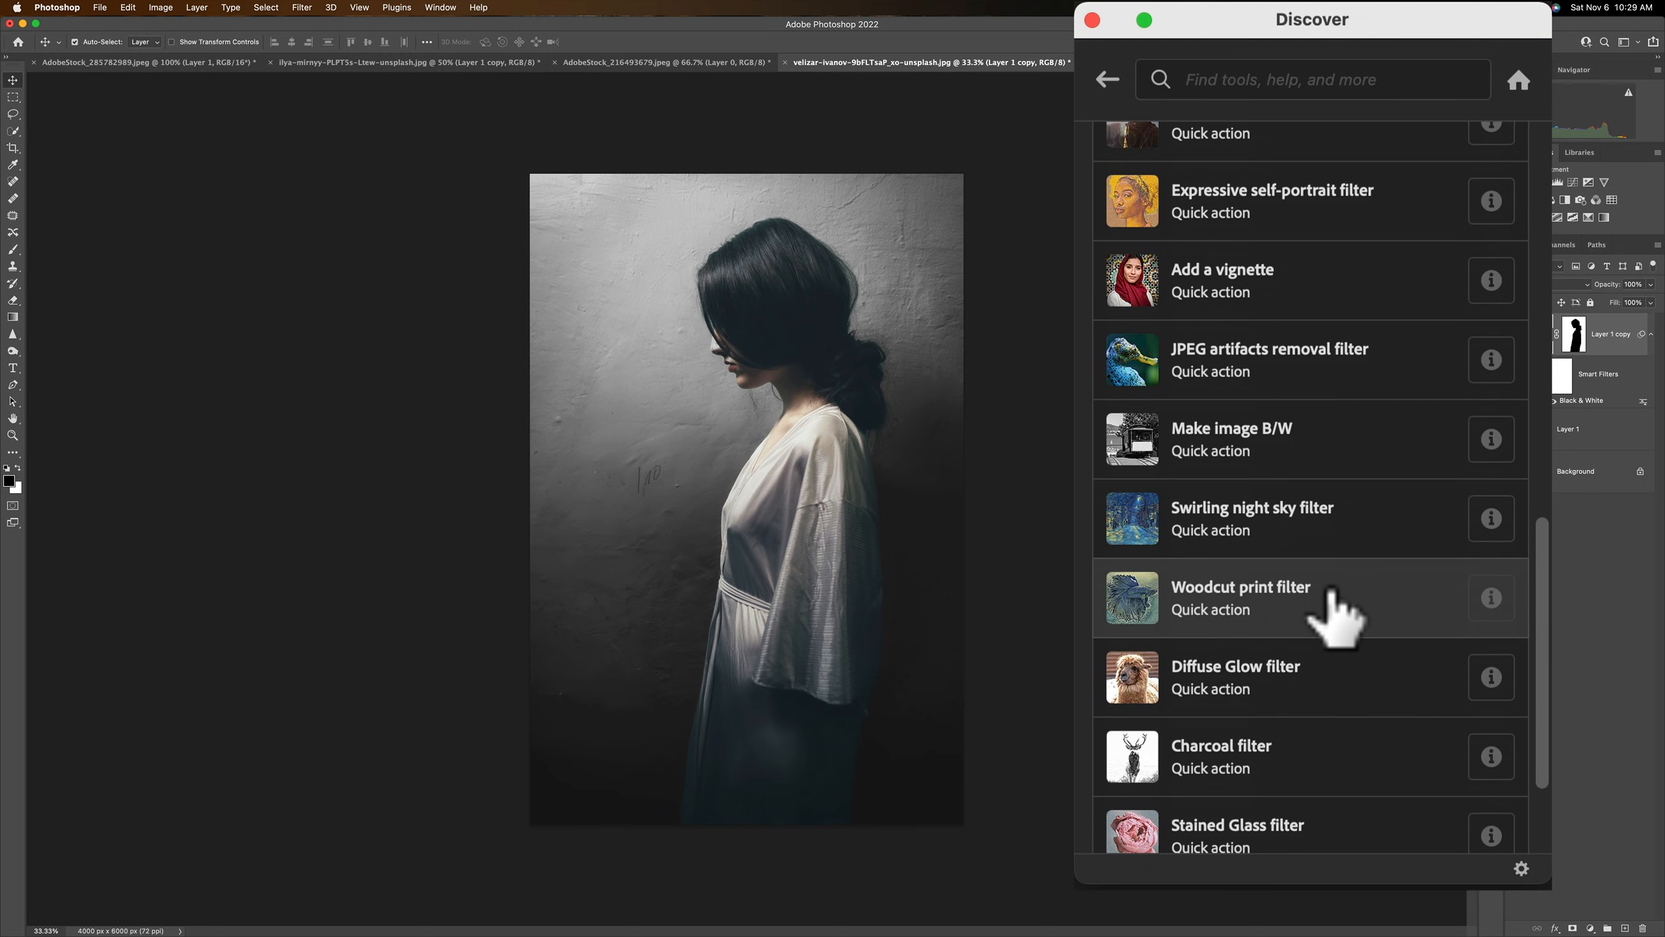
pyautogui.scroll(-5, 1334, 610)
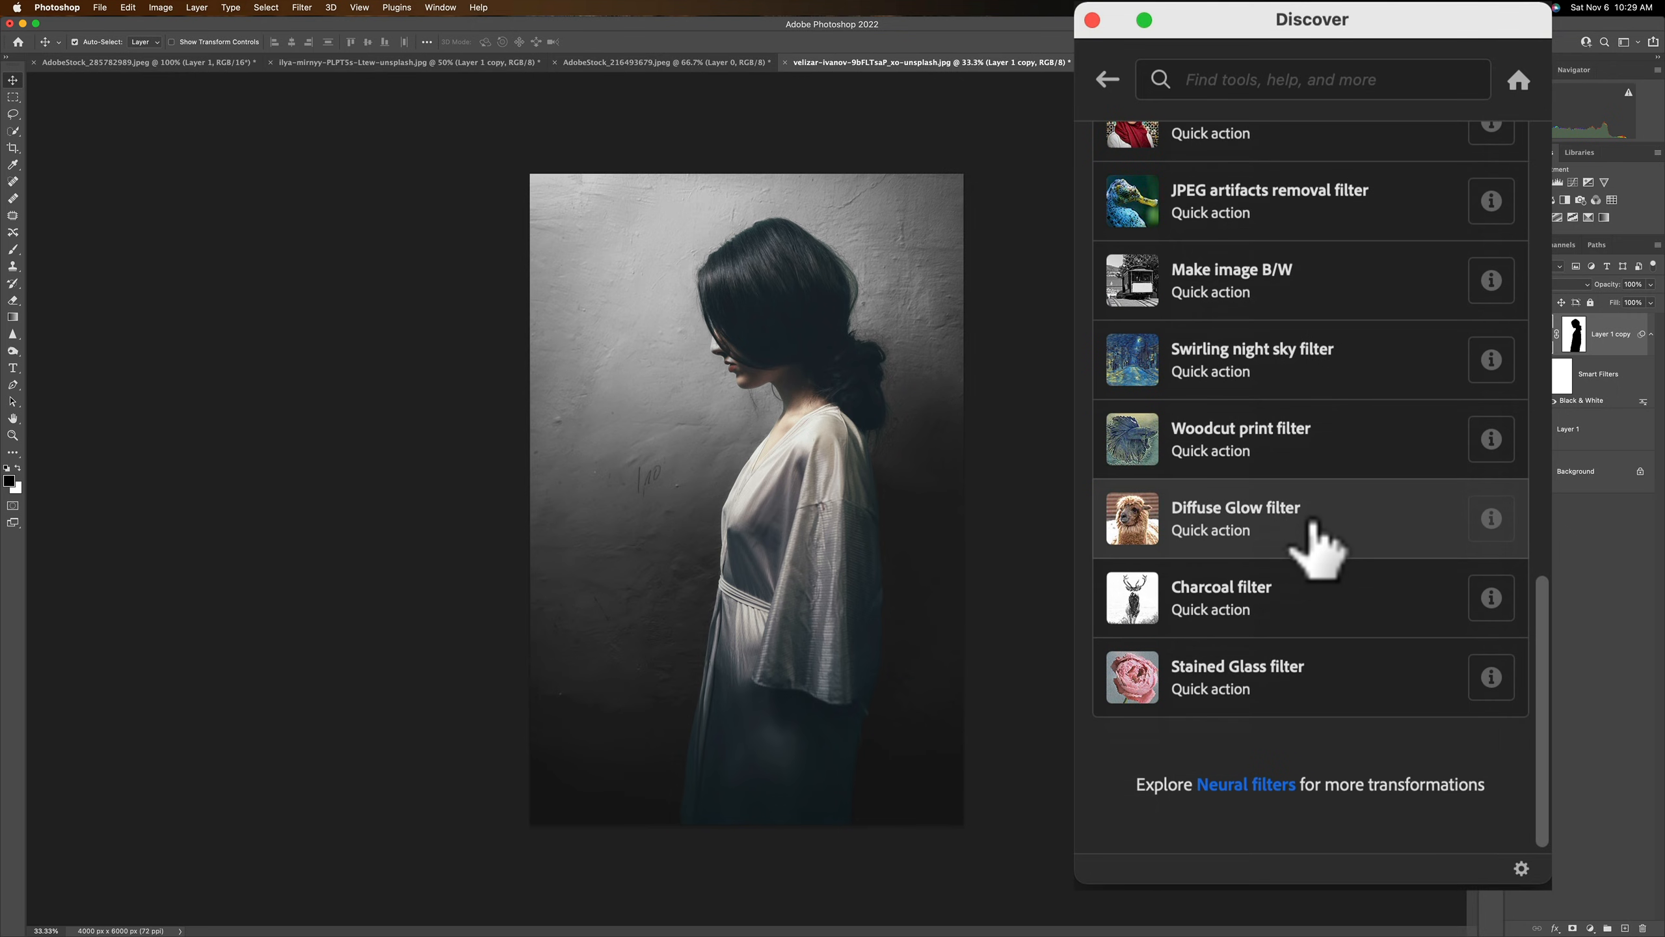
pyautogui.scroll(-1, 1299, 594)
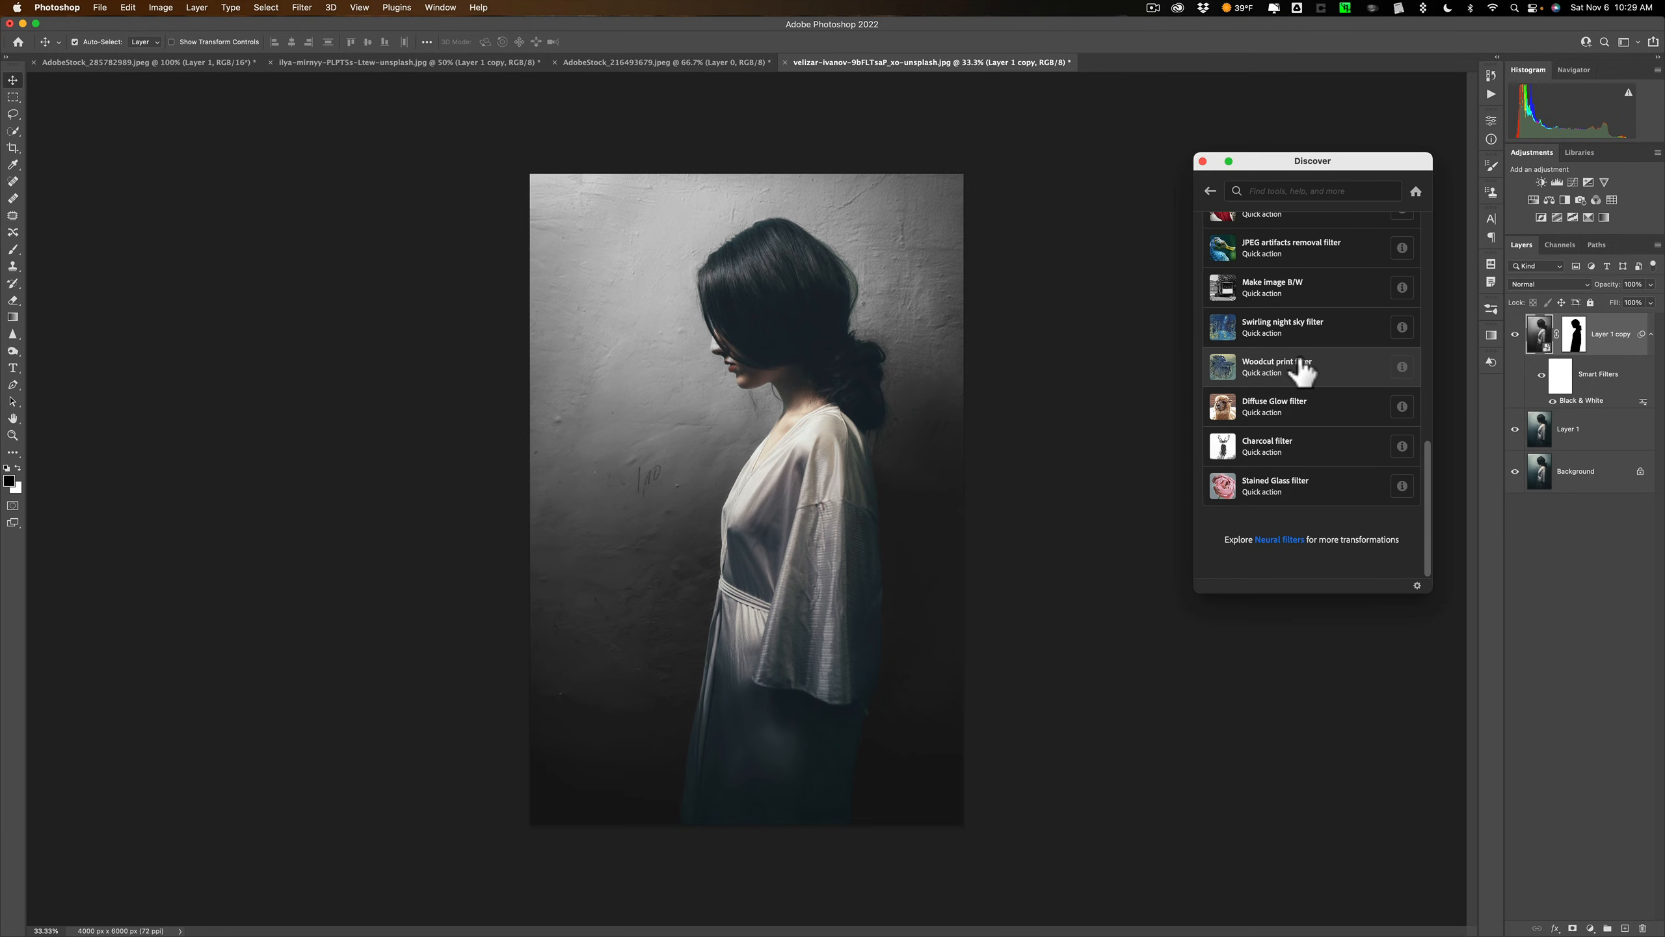
pyautogui.click(1202, 161)
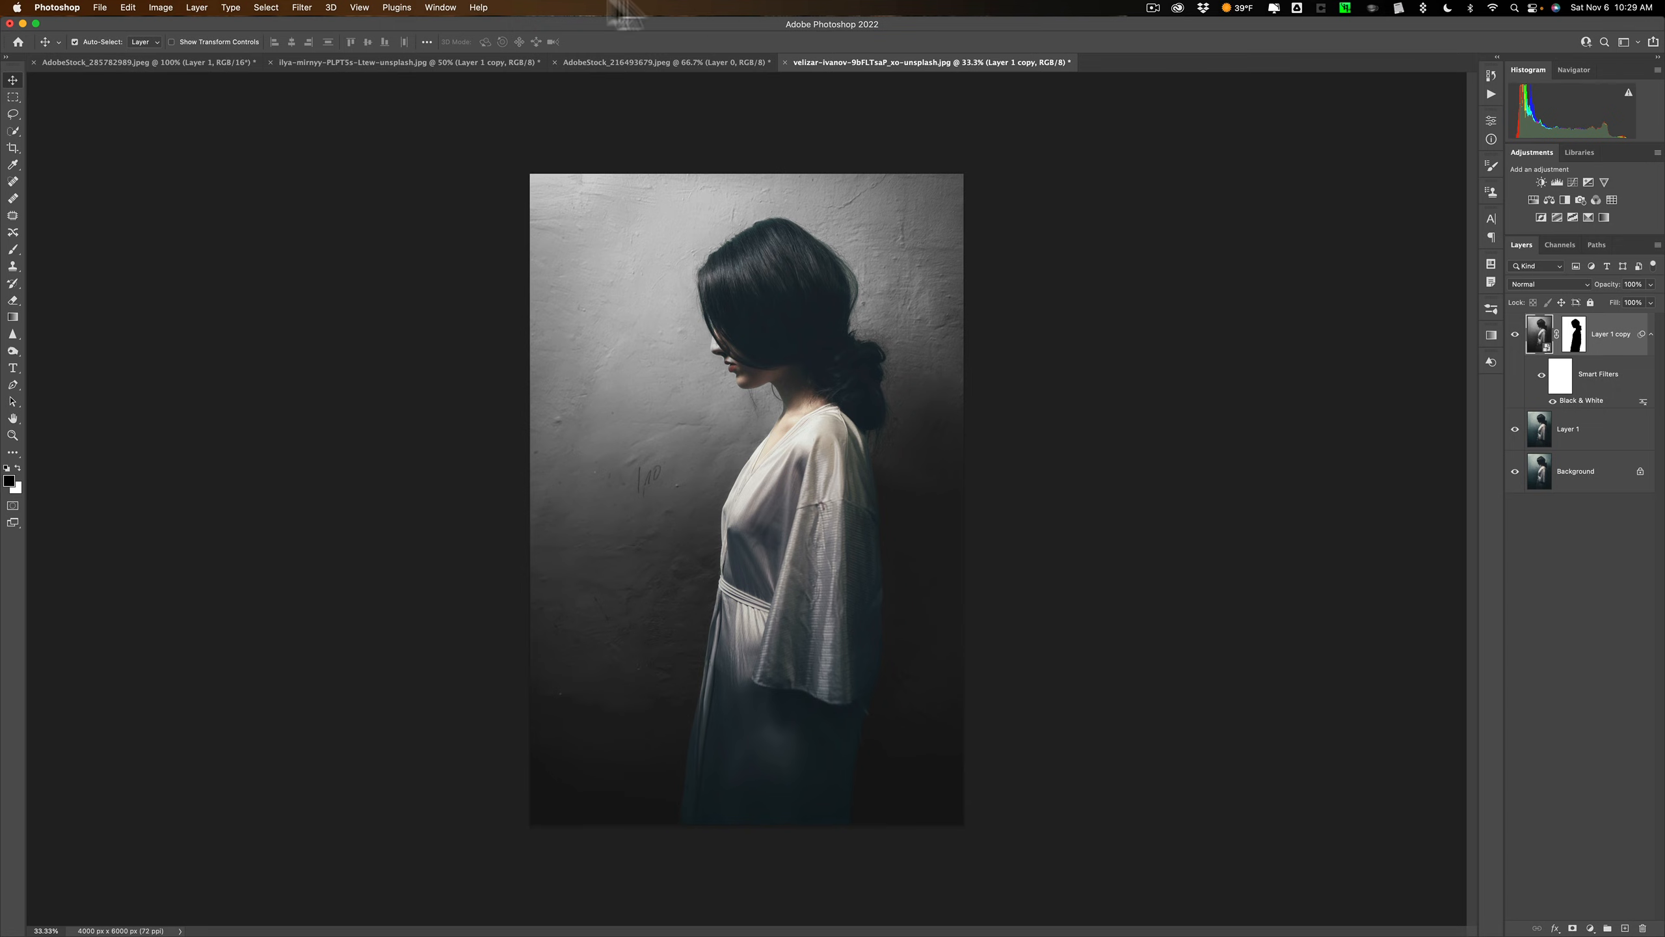
# Reopen the Discover window through Photoshop Help and display its list of quick actions.
pyautogui.click(467, 8)
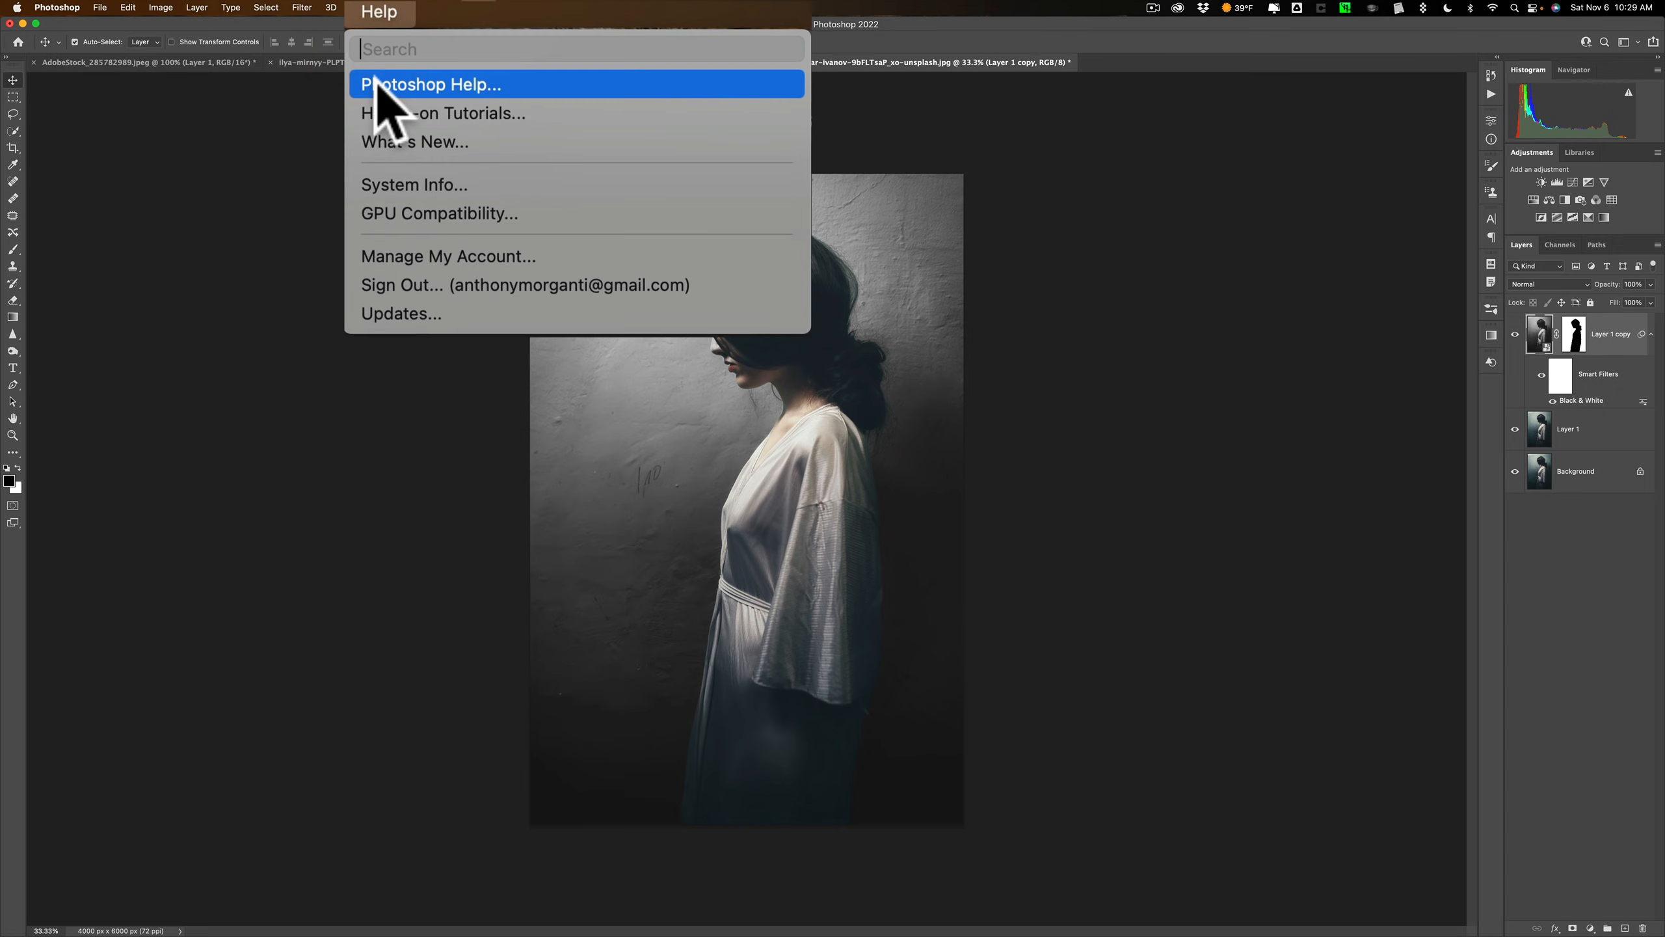
pyautogui.click(477, 49)
pyautogui.scroll(-5, 1227, 328)
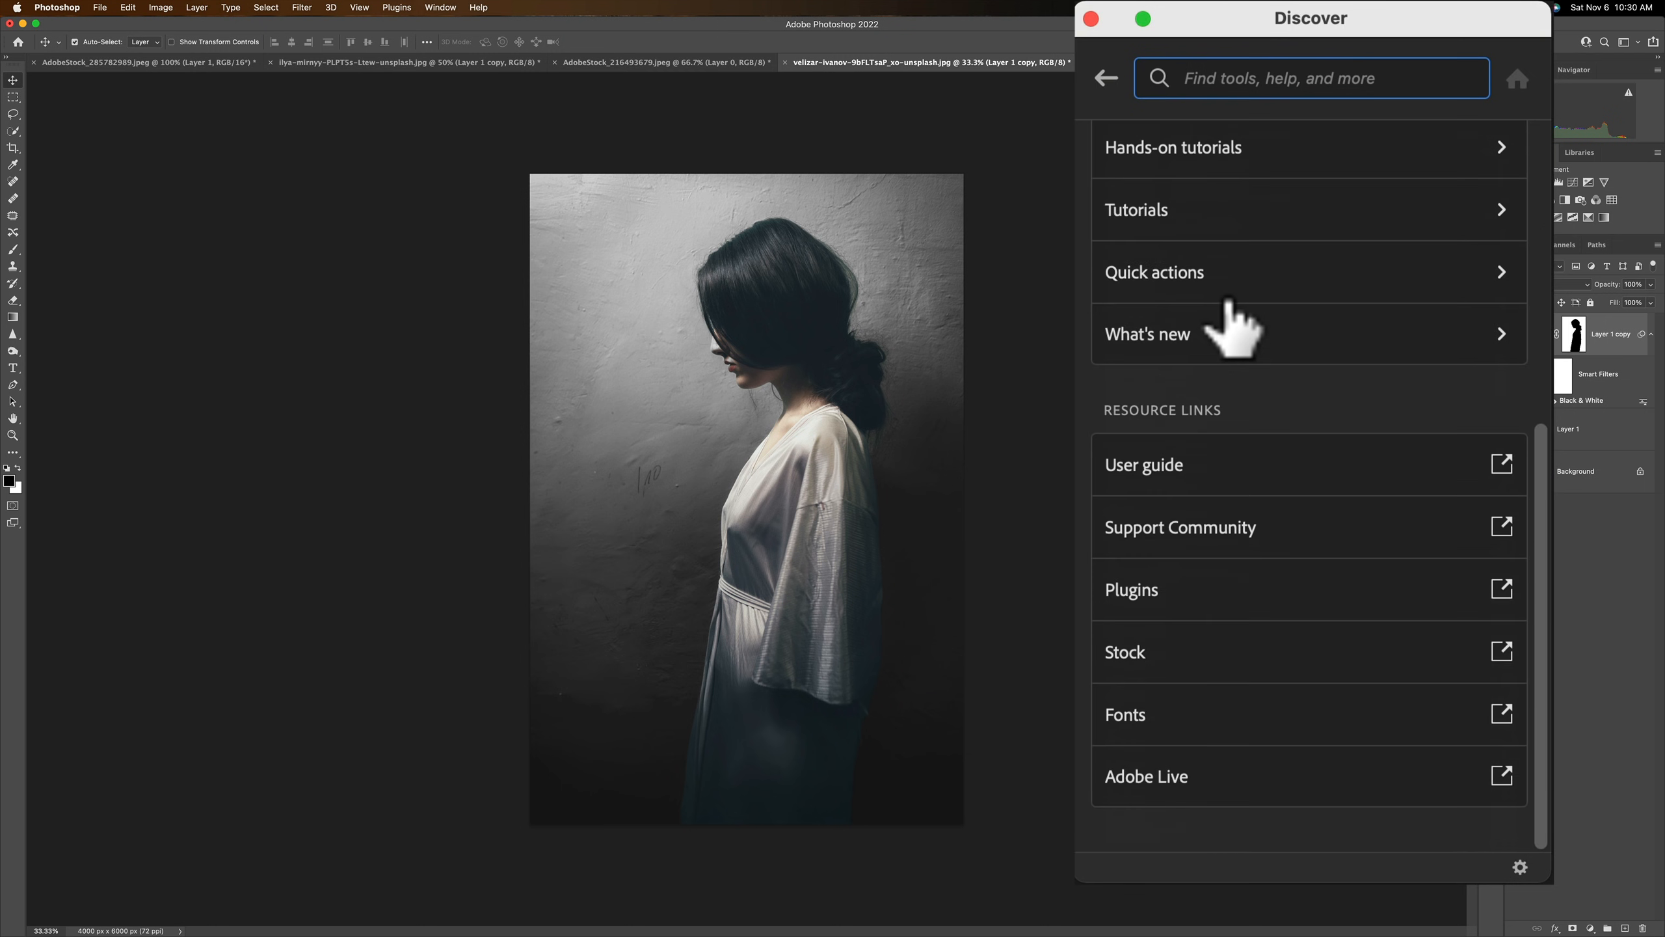
pyautogui.click(1155, 274)
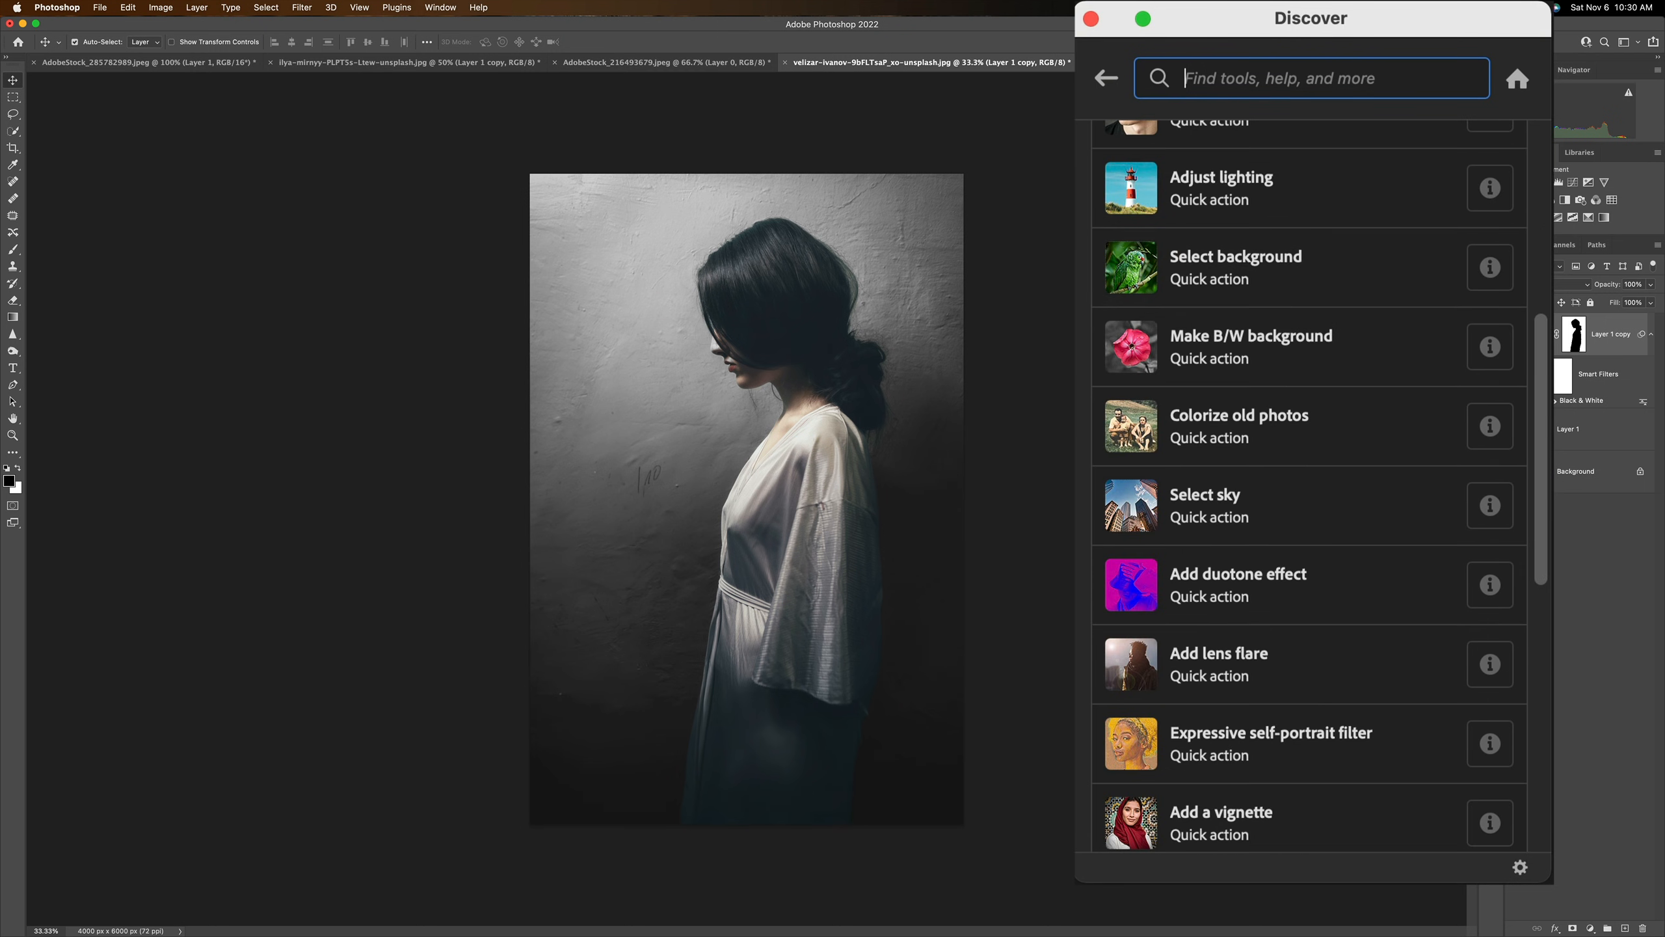